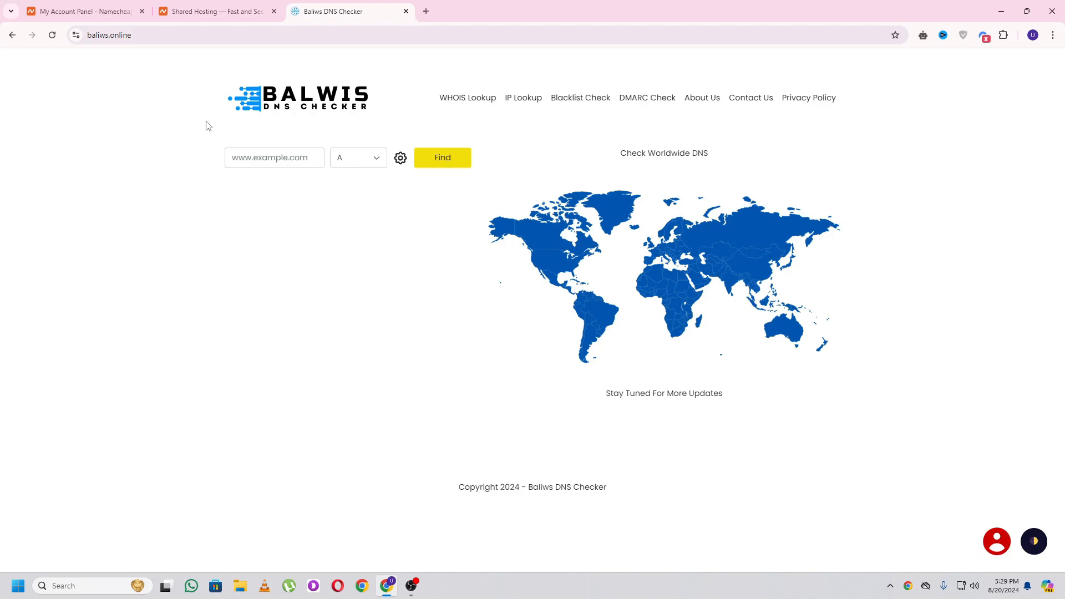
- Switch to the Namecheap shared hosting tab showing Stellar, Stellar Plus and Stellar Business pricing
click(208, 6)
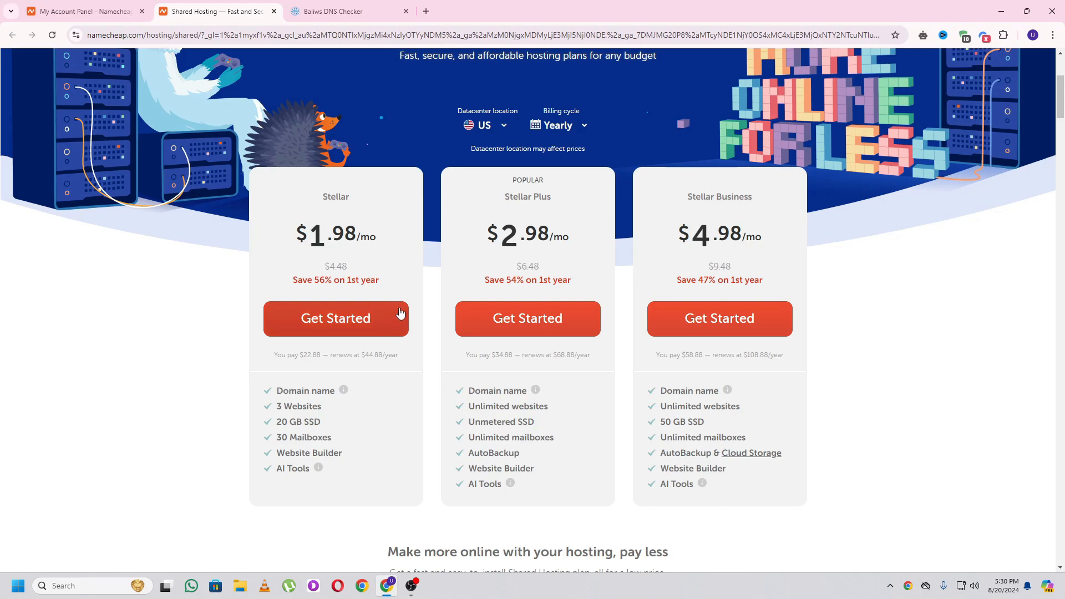
- Glance back at the Baliws DNS Checker, then return to Namecheap's shared hosting page
click(333, 11)
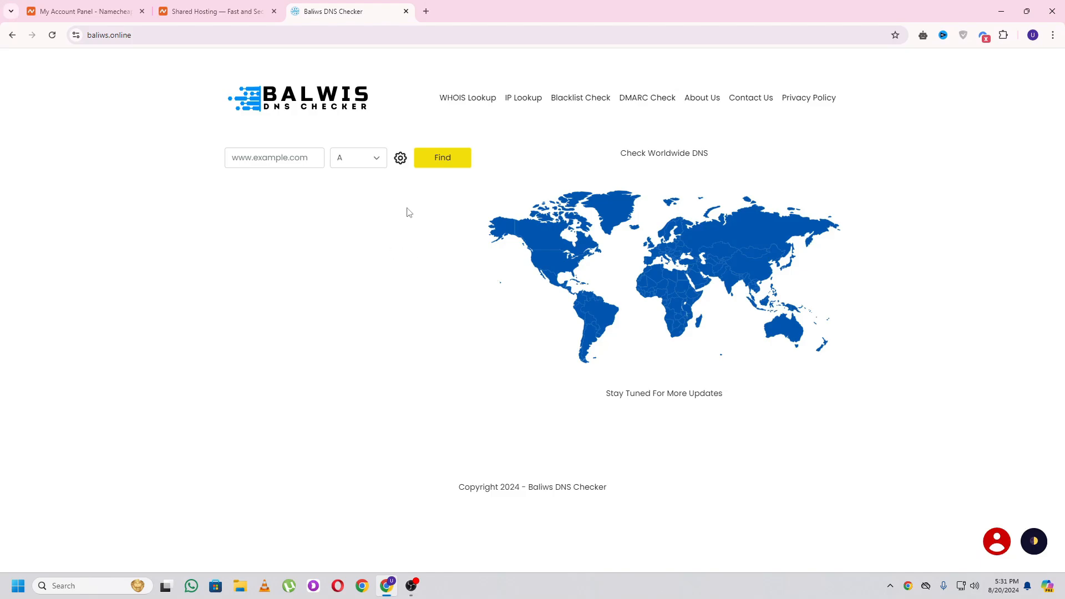
key(ctrl+shift+Tab)
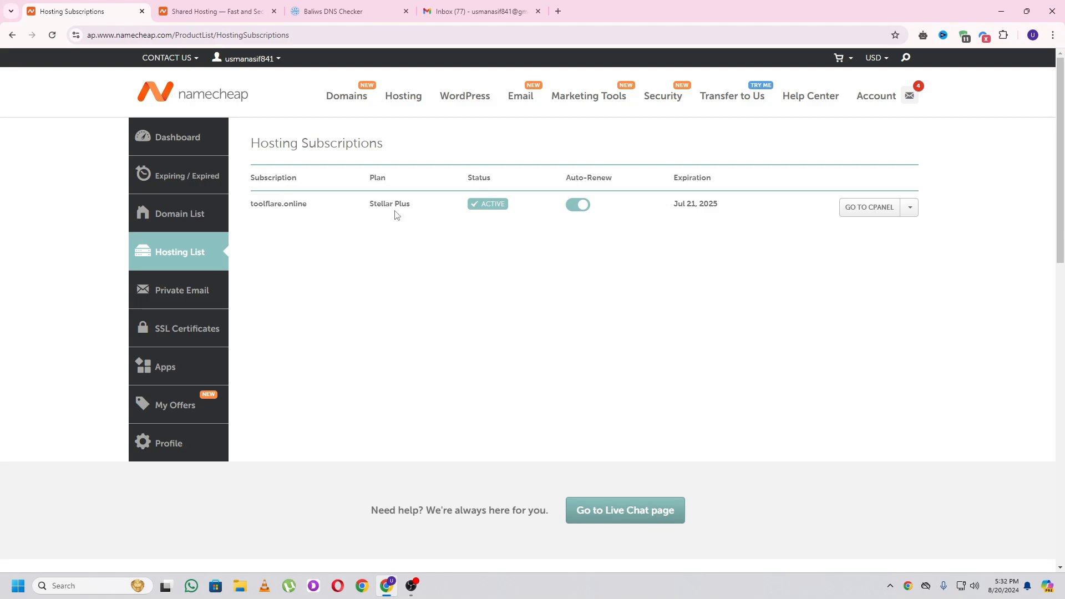
- Copy the dns1.namecheaphosting.com nameserver from the Gmail hosting welcome email
click(469, 12)
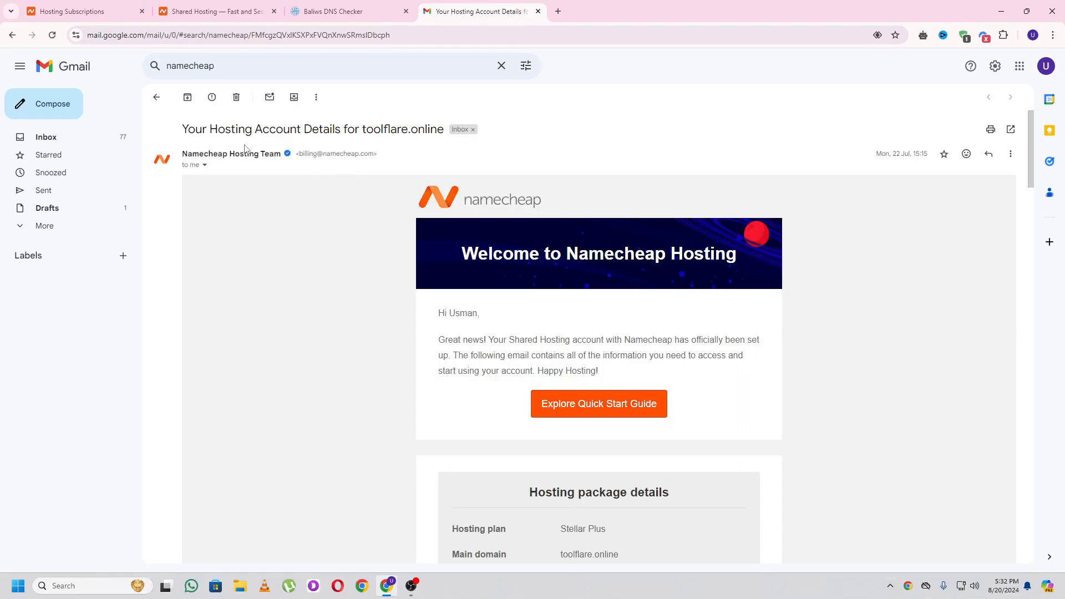
scroll(815, 238, down, 10)
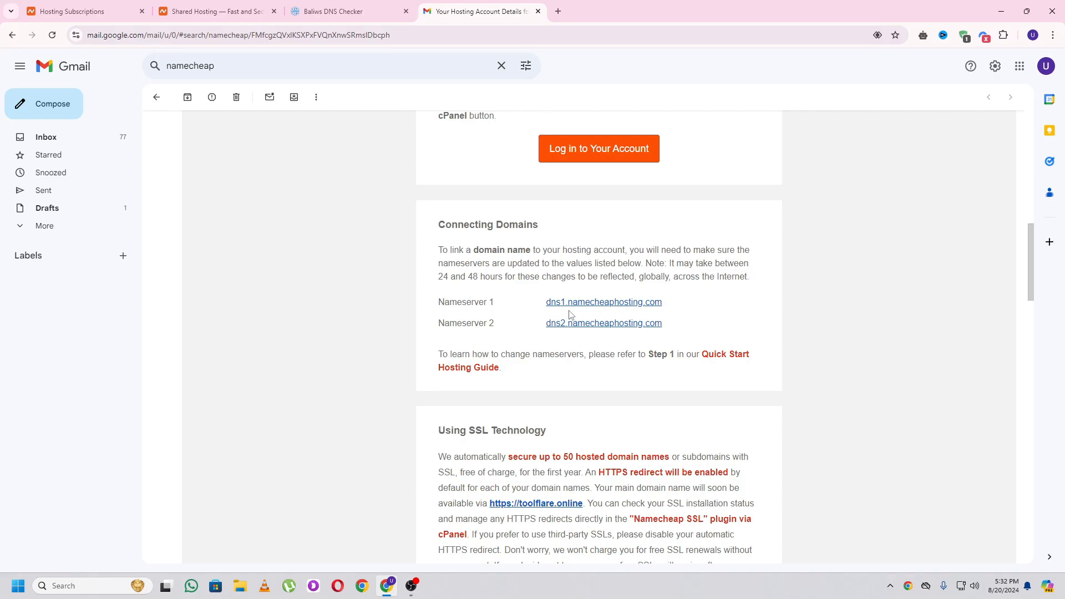
drag(667, 304, 551, 311)
key(ctrl+c)
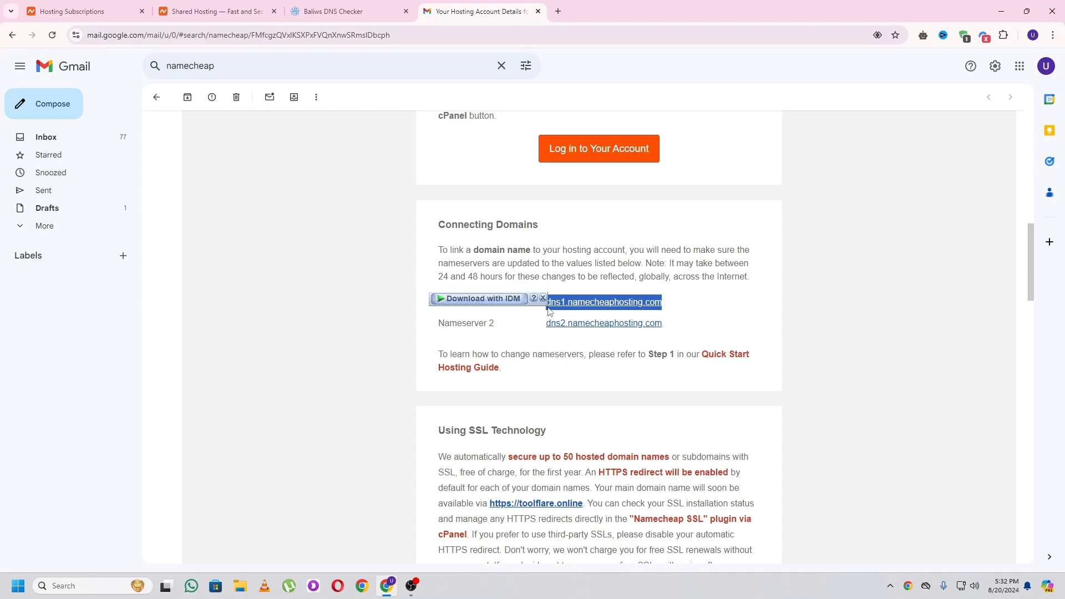
click(324, 263)
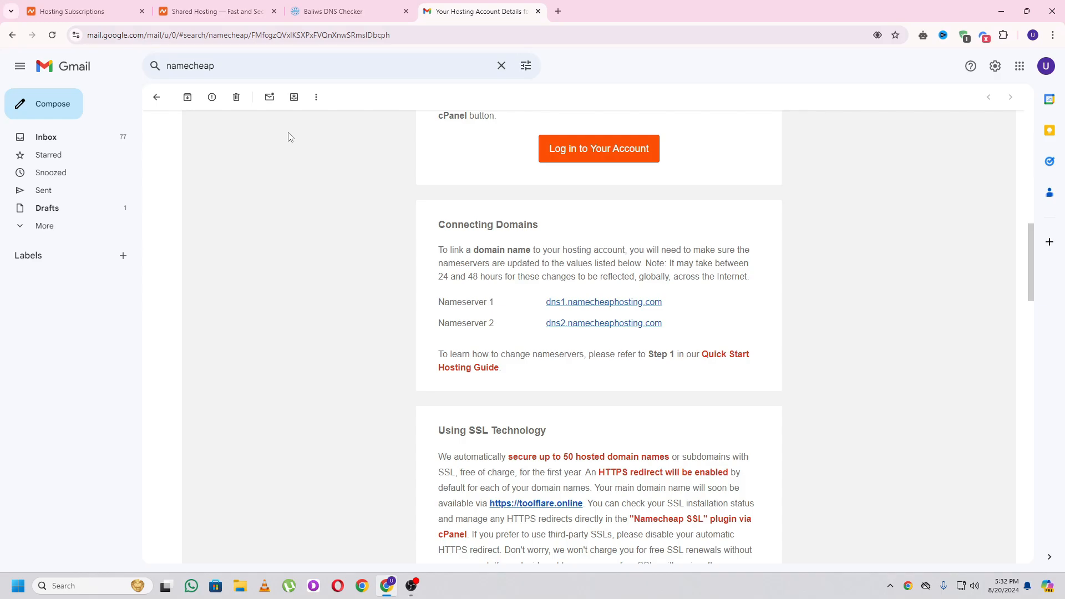
click(115, 3)
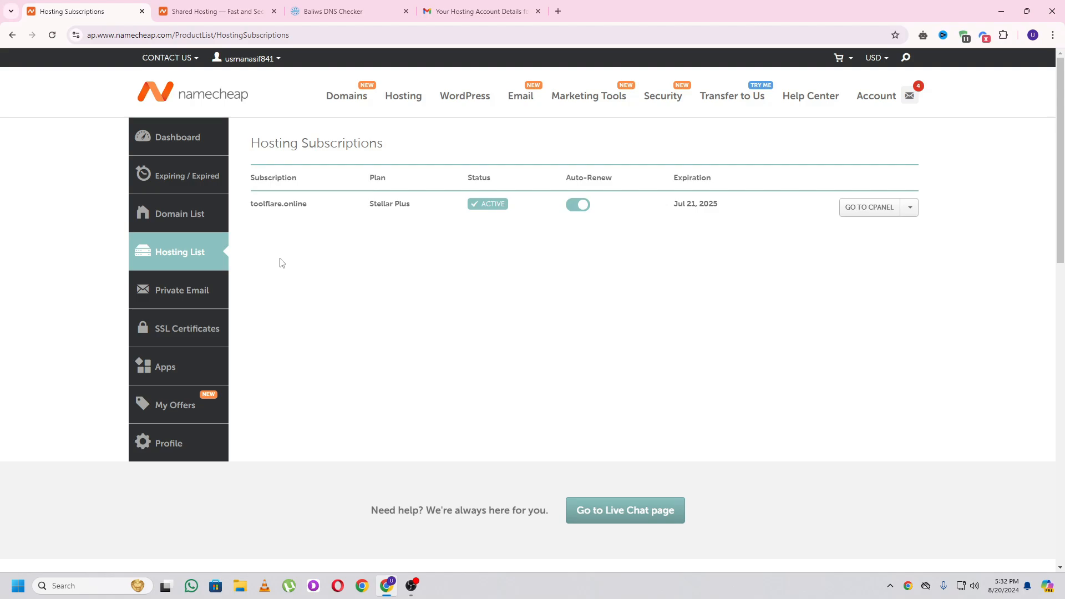
- Open toolflare.online's management page from the Domain List and expand the Nameservers dropdown
click(192, 216)
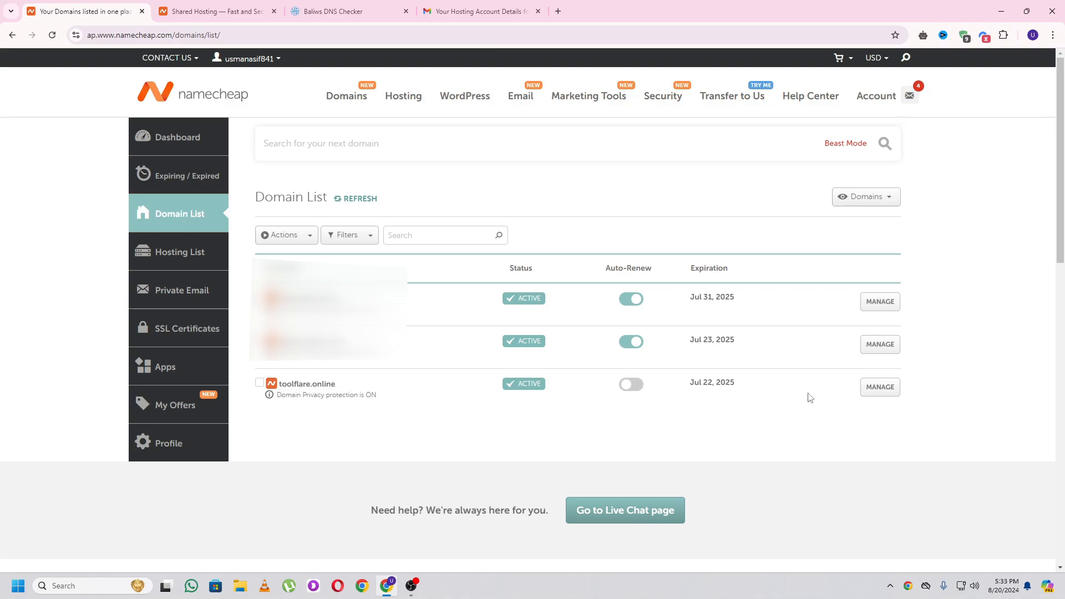
click(881, 388)
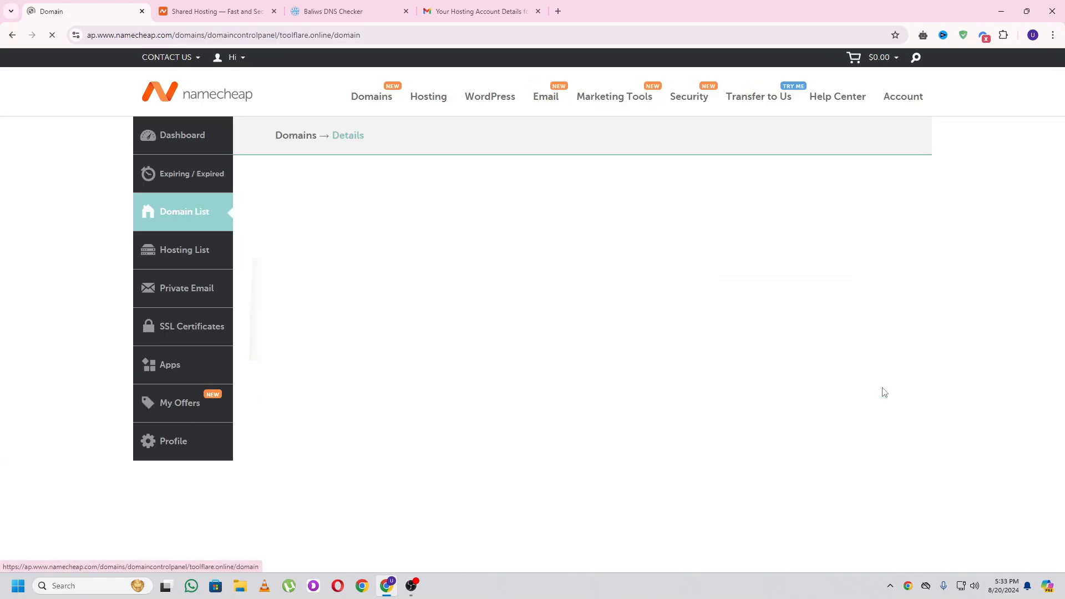
scroll(751, 371, down, 2)
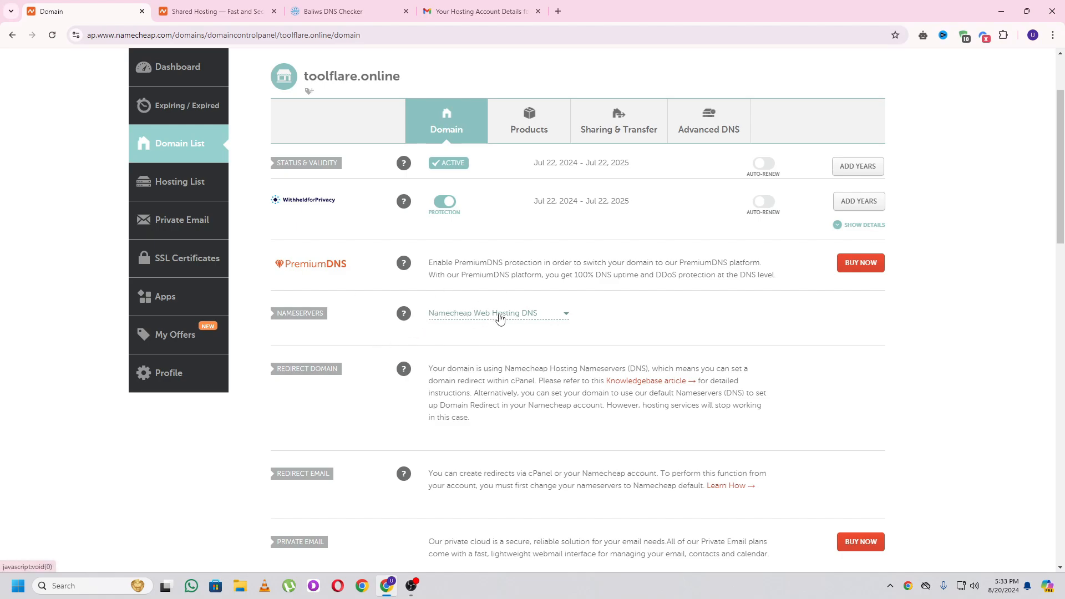
click(499, 316)
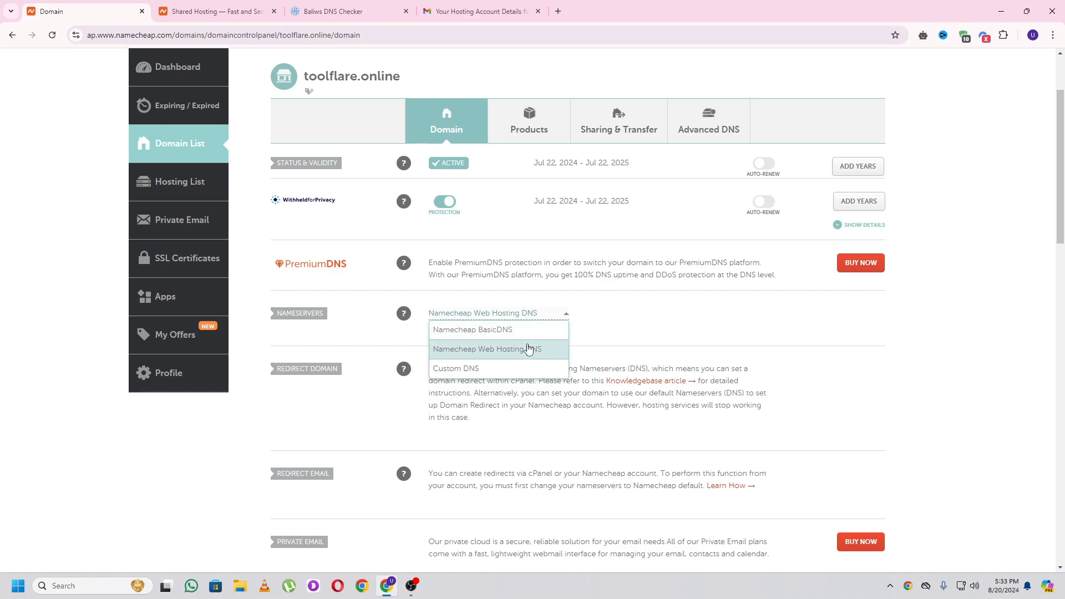
- Switch toolflare.online to Custom DNS with dns1 and dns2.namecheaphosting.com as nameservers
click(454, 369)
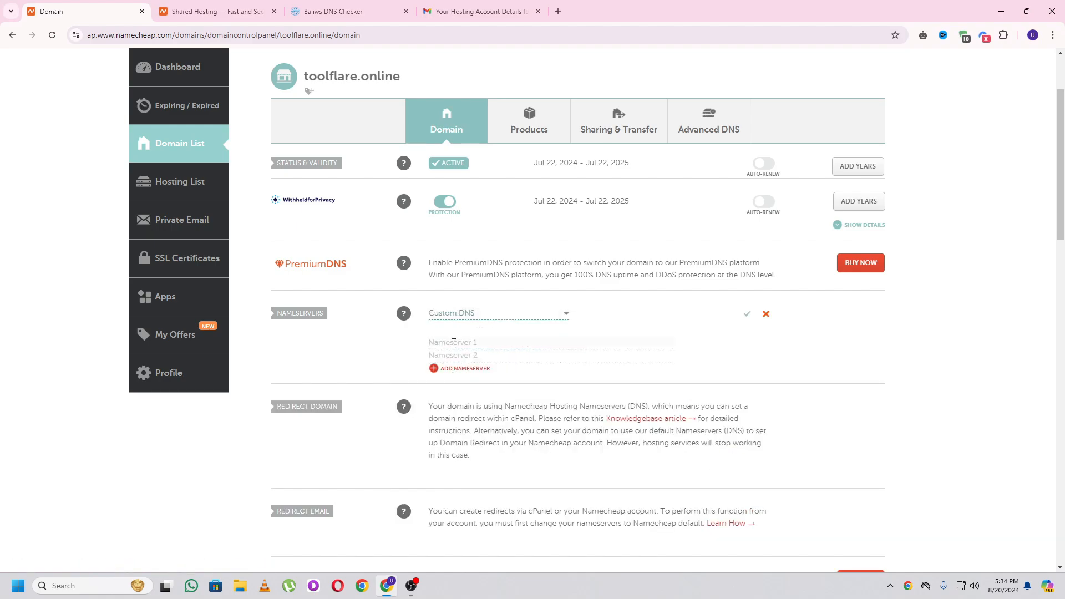
key(ctrl+v)
click(480, 11)
drag(664, 323, 540, 331)
key(ctrl+c)
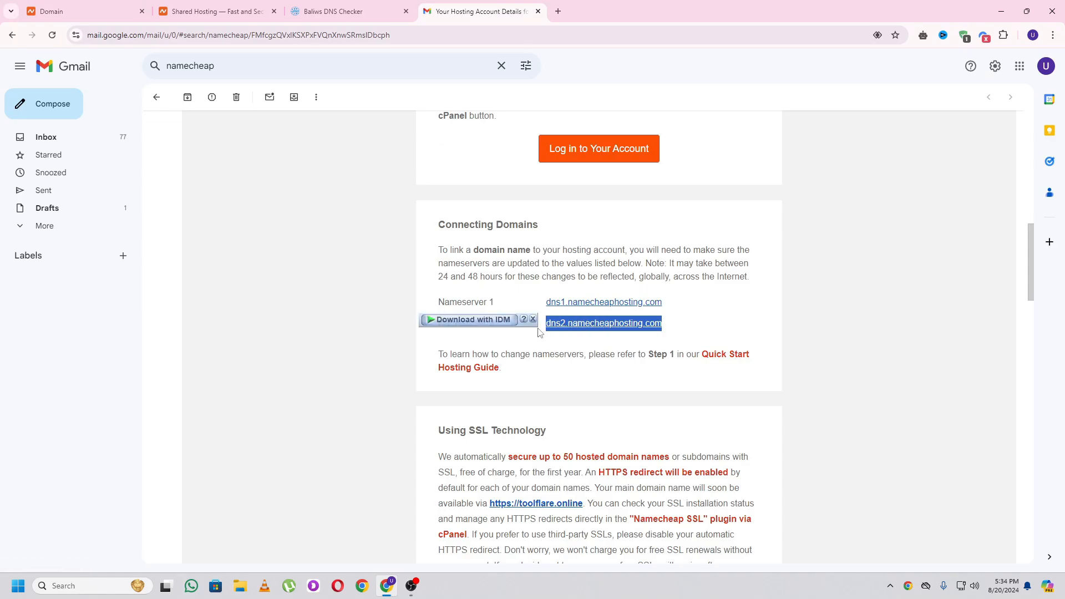
click(83, 11)
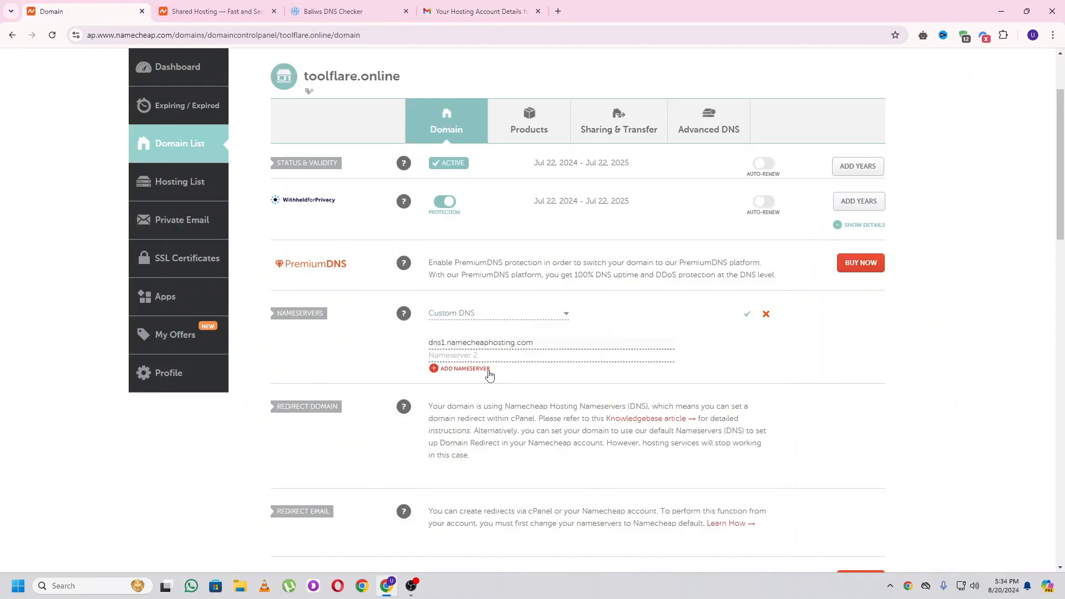
click(480, 356)
key(ctrl+v)
scroll(638, 381, down, 6)
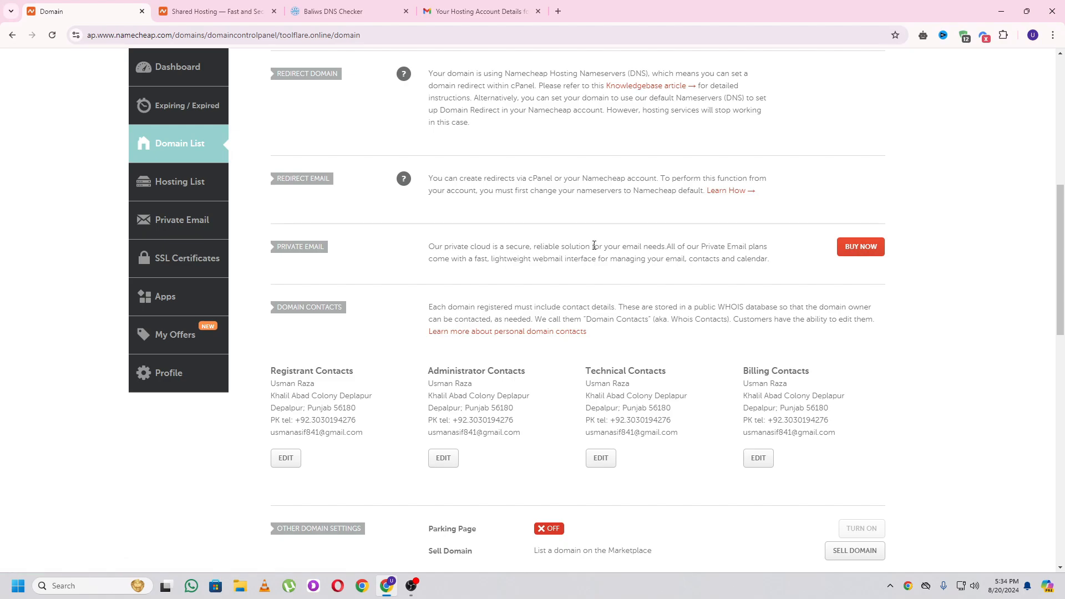
scroll(478, 222, up, 3)
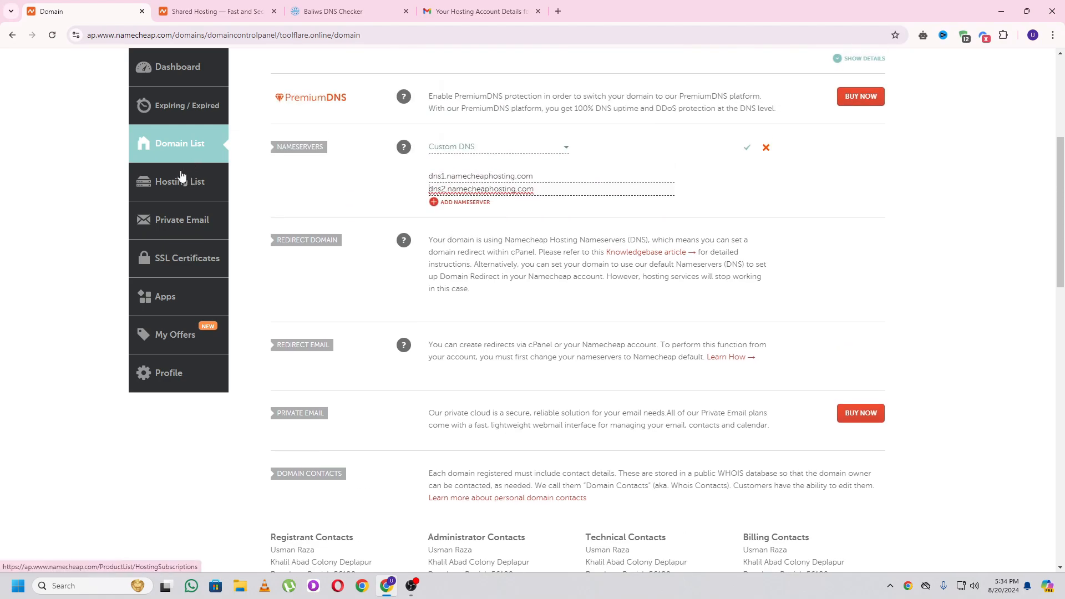
click(192, 186)
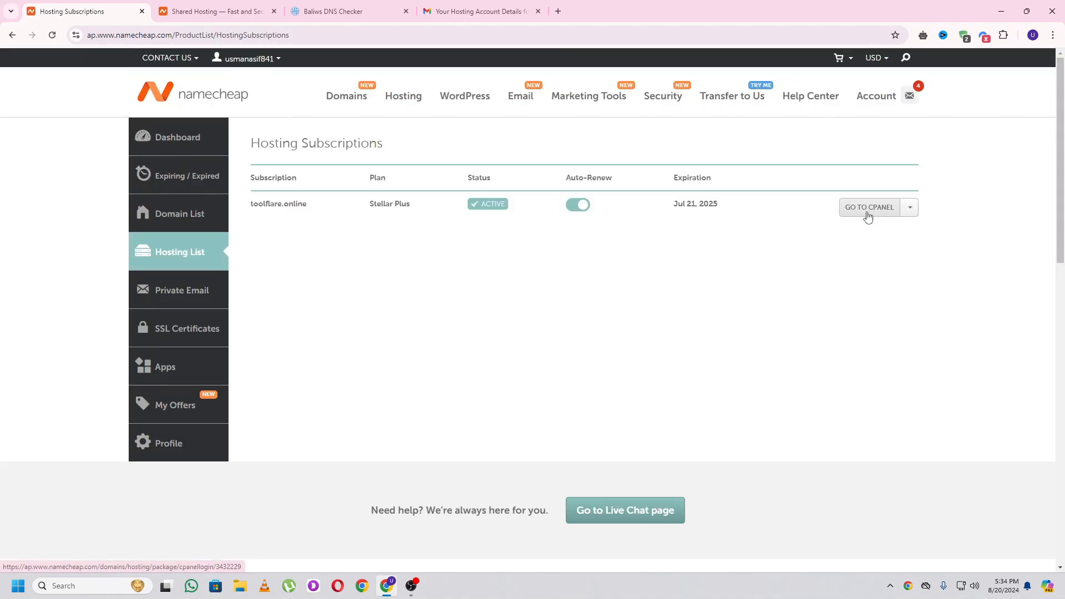
- Open cPanel for the toolflare.online hosting and go to its Domains page
click(869, 216)
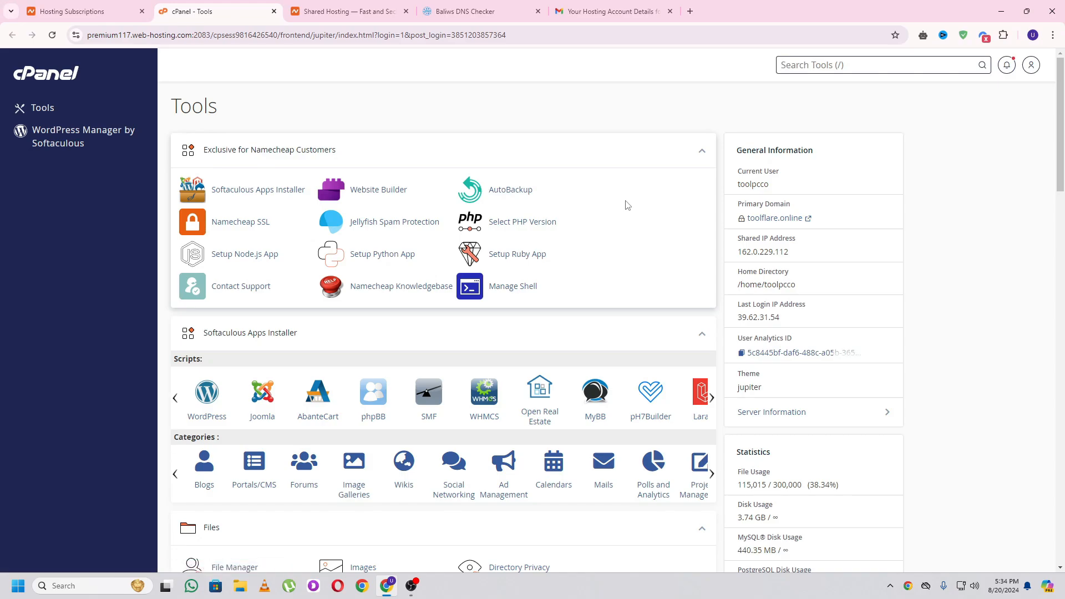
scroll(625, 205, down, 9)
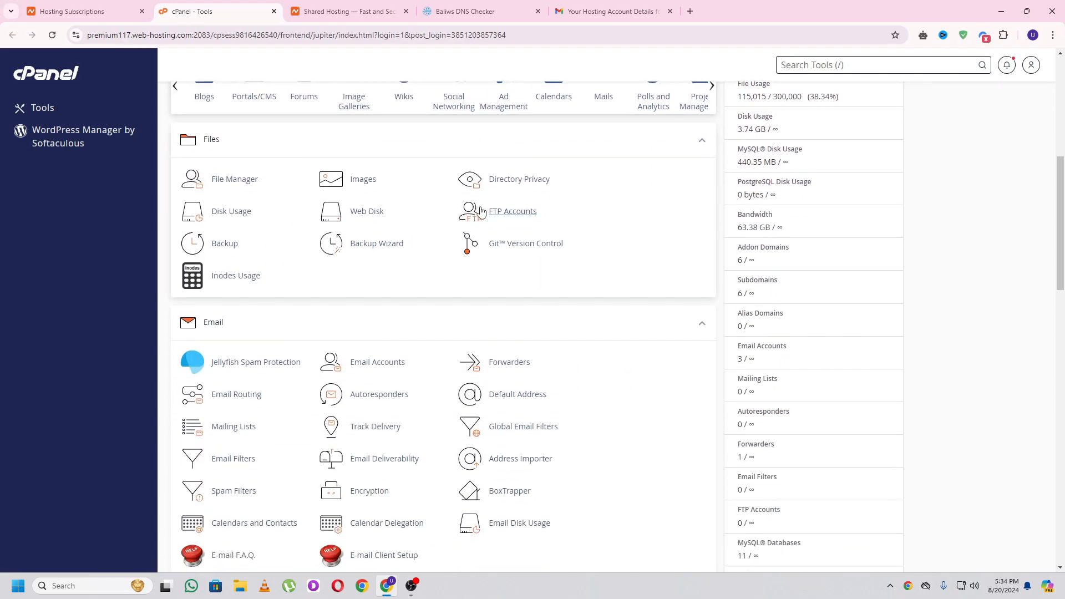
scroll(477, 234, down, 7)
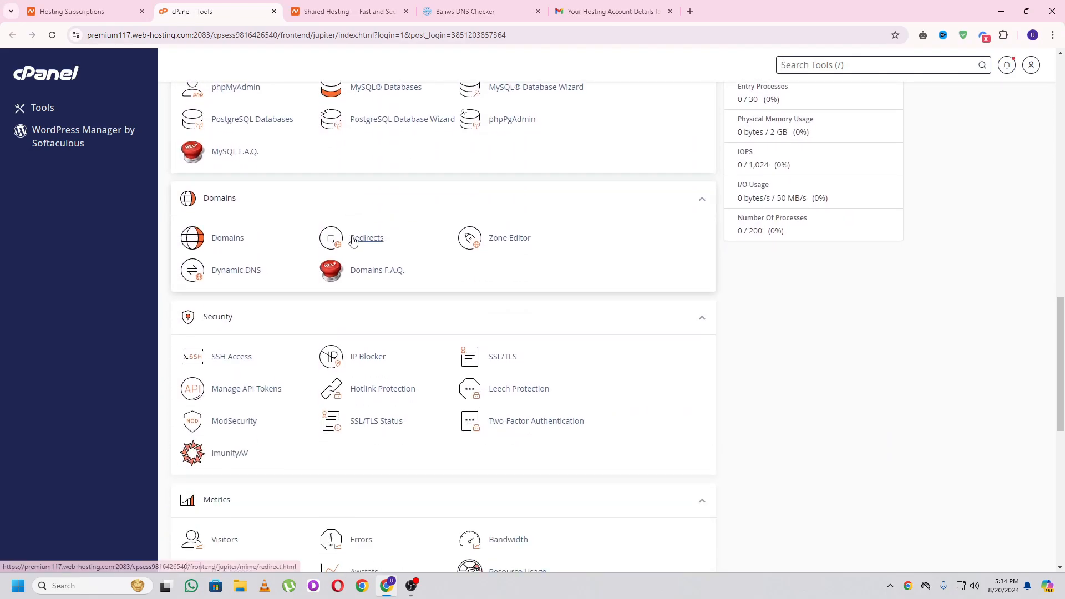
click(229, 238)
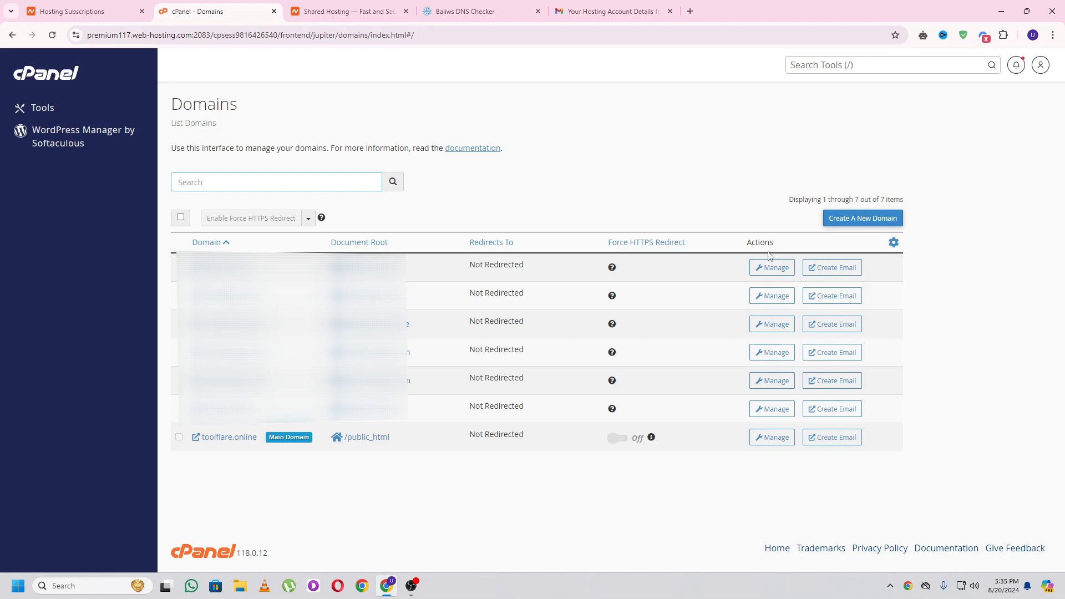
- Create and submit the new domain toolflare.app, edited from a pasted toolflare.online
click(861, 223)
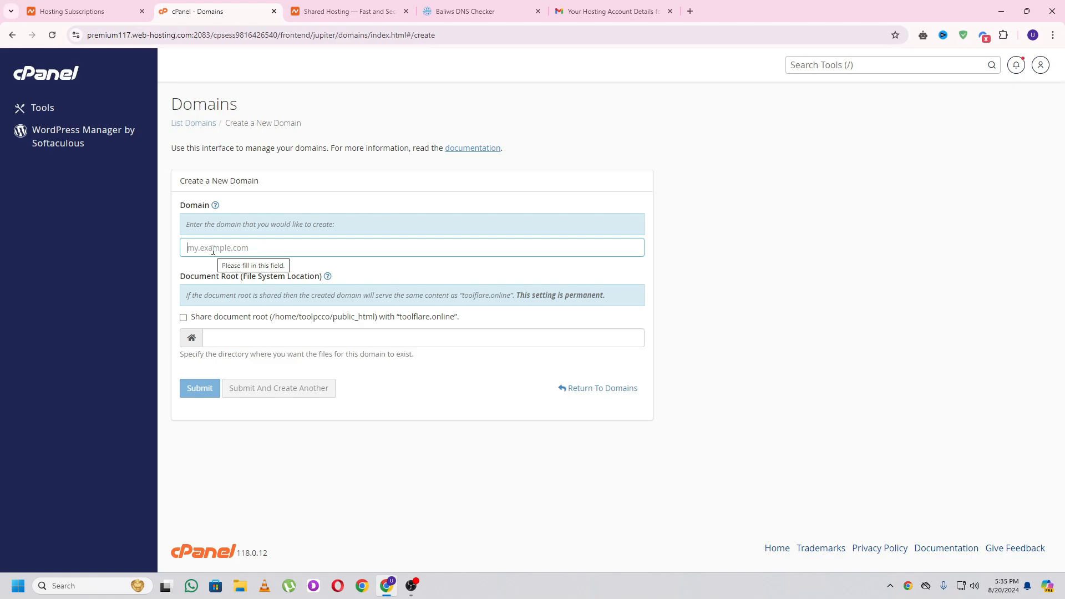
text(toolflare.online)
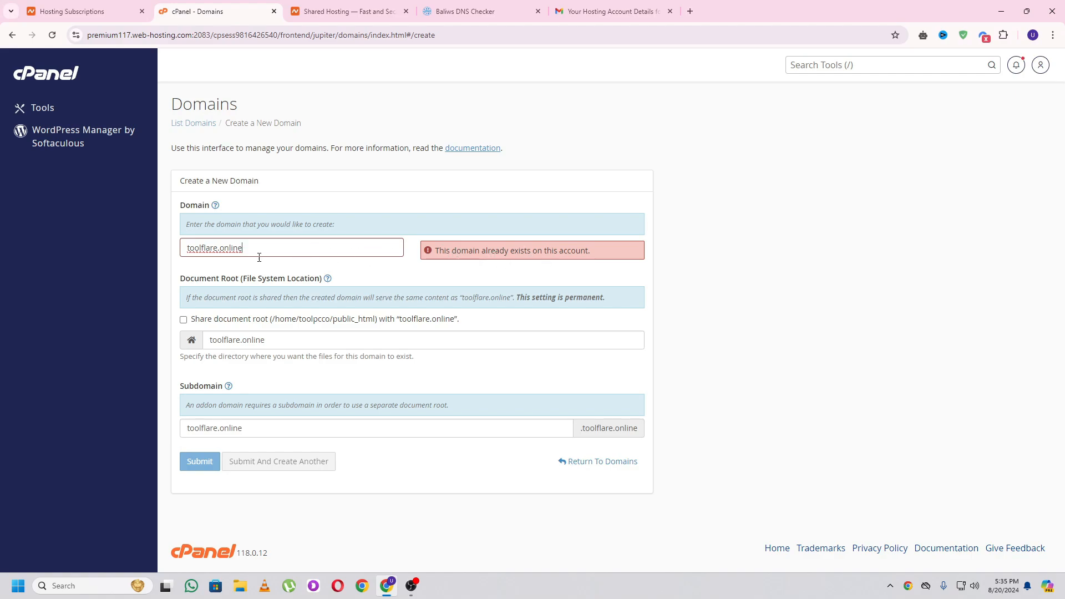
drag(222, 250, 306, 252)
text(app)
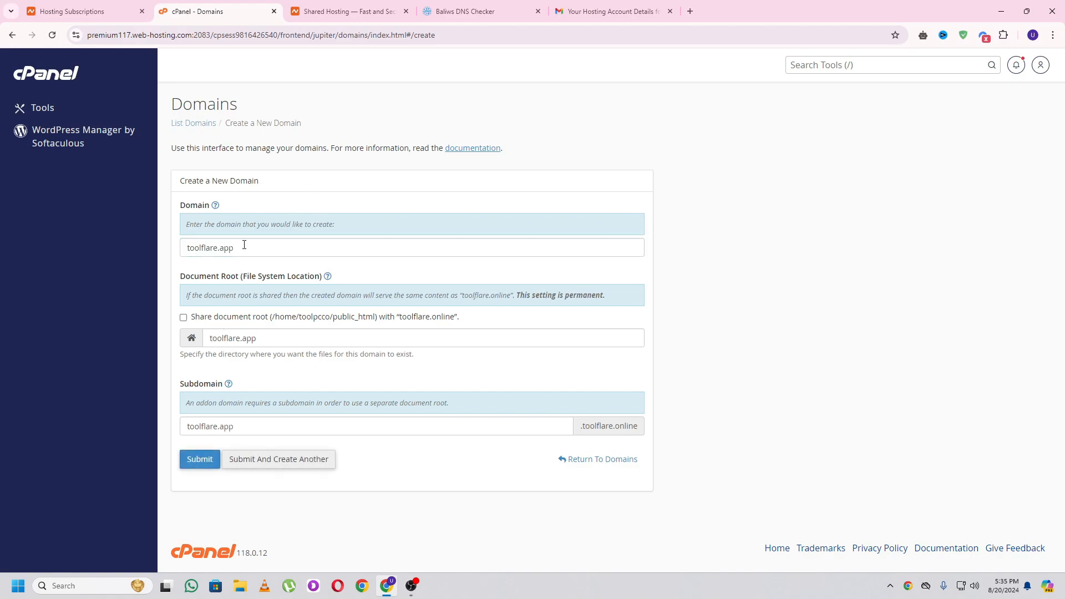
drag(244, 248, 189, 251)
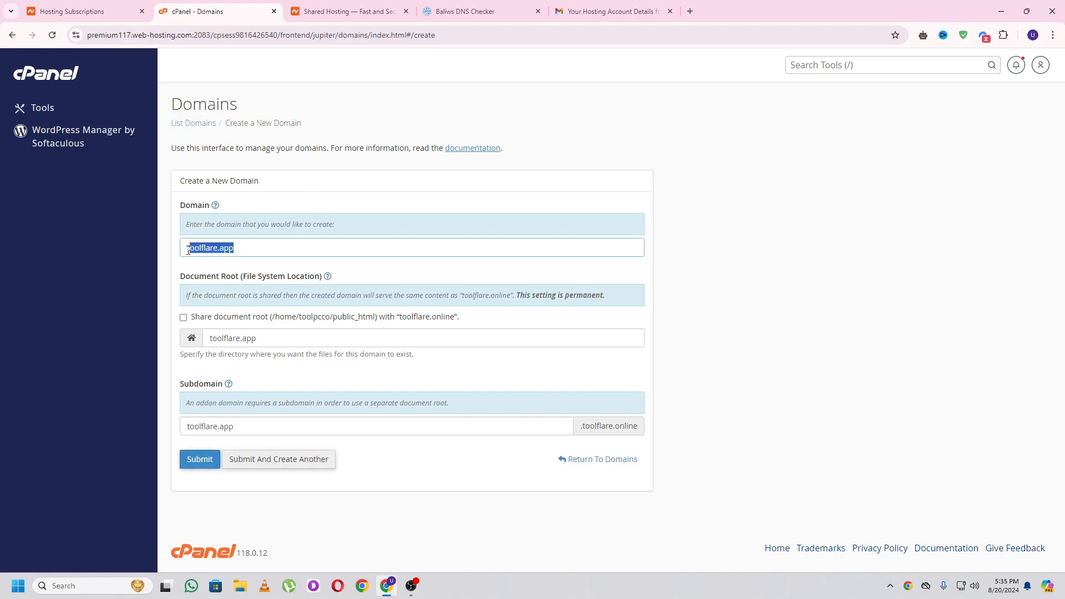
click(188, 460)
click(58, 77)
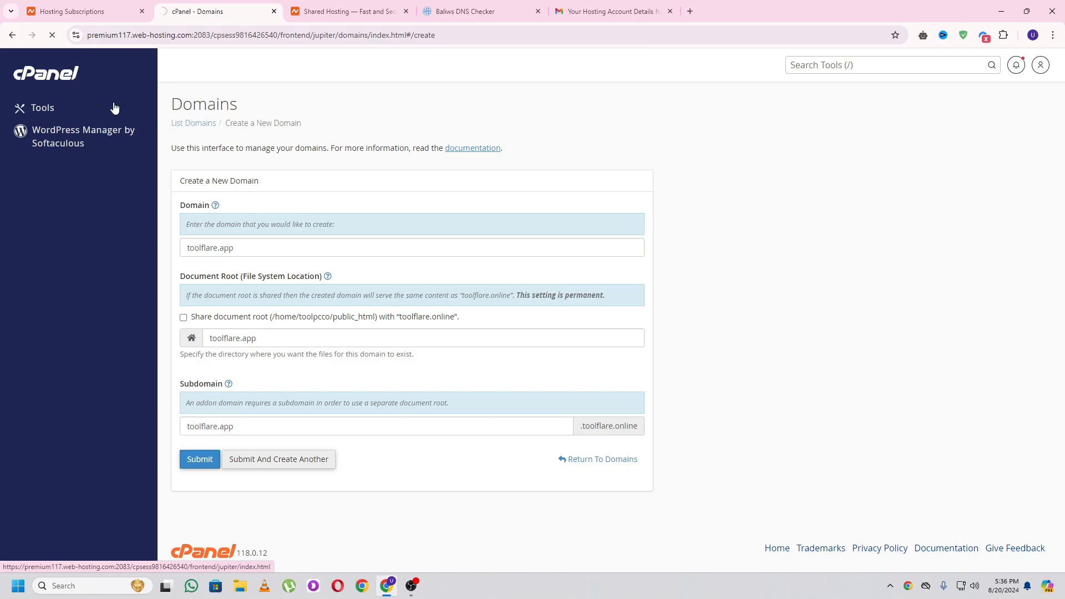
- Open File Manager at the public_html folder
scroll(360, 344, down, 3)
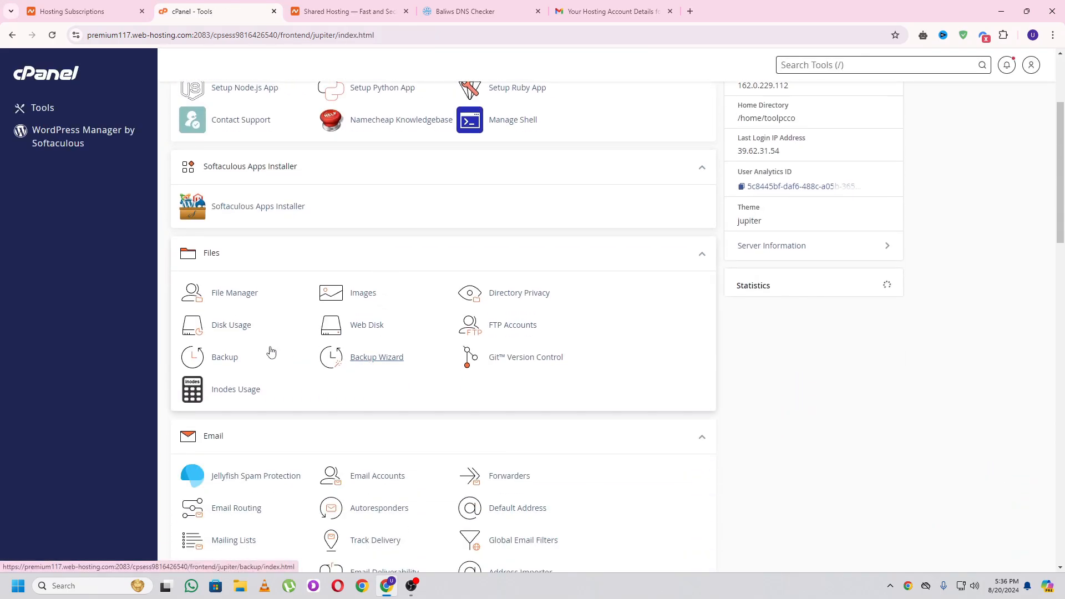
click(240, 409)
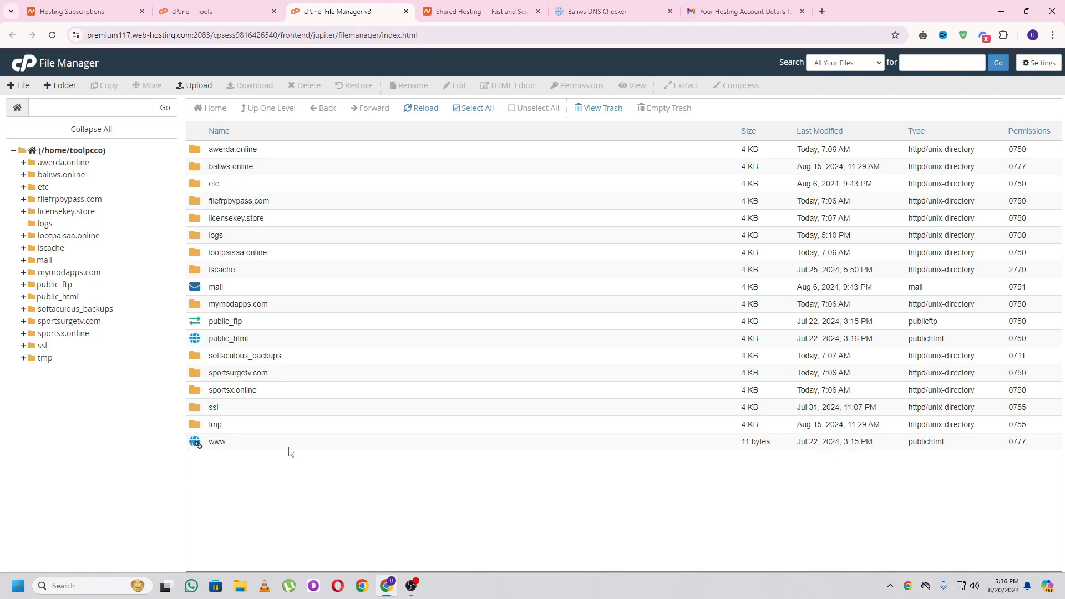
double_click(198, 341)
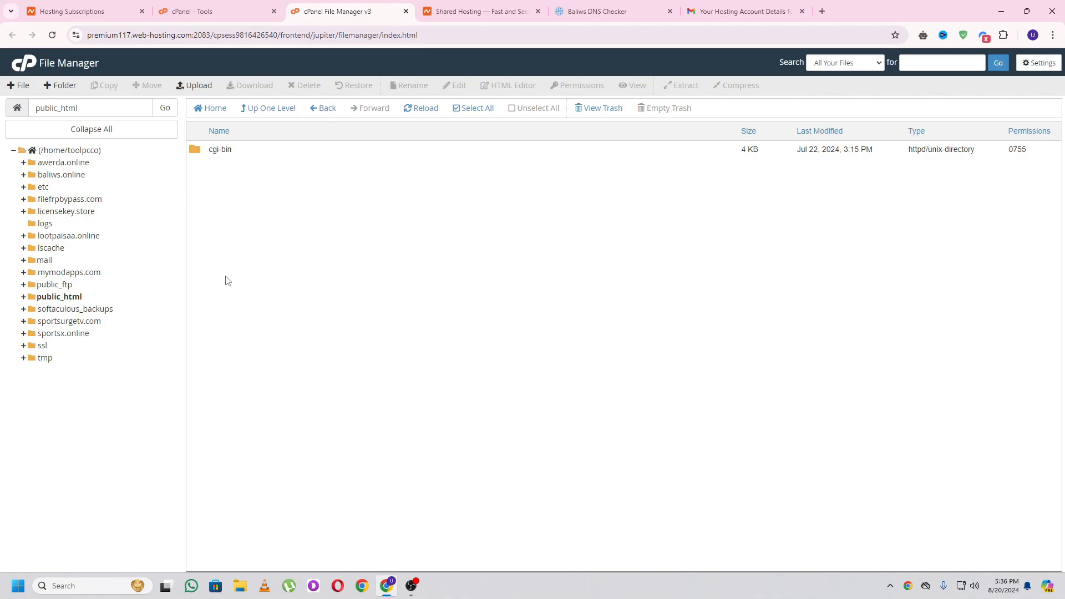
- Upload Global DNS.zip from the Global DNS v2.8.0 Nulled folder into public_html
click(195, 88)
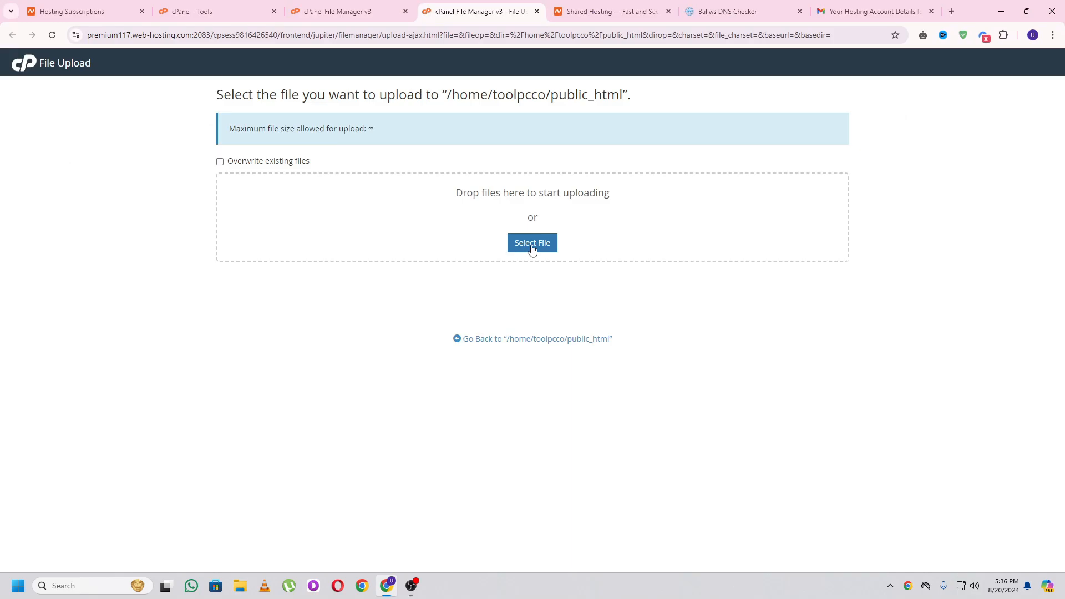
click(531, 248)
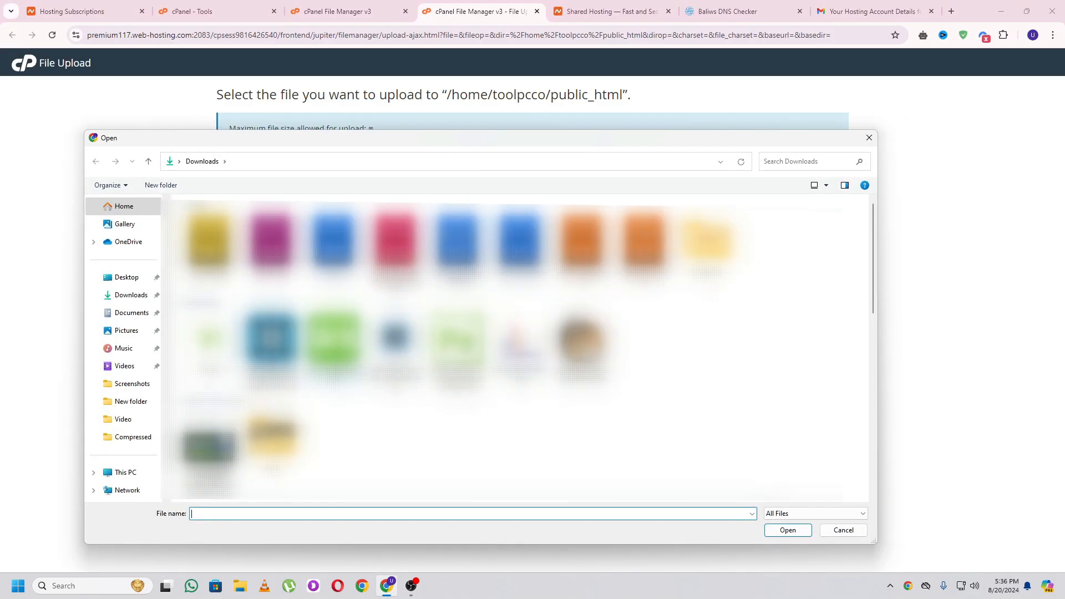
scroll(519, 349, down, 3)
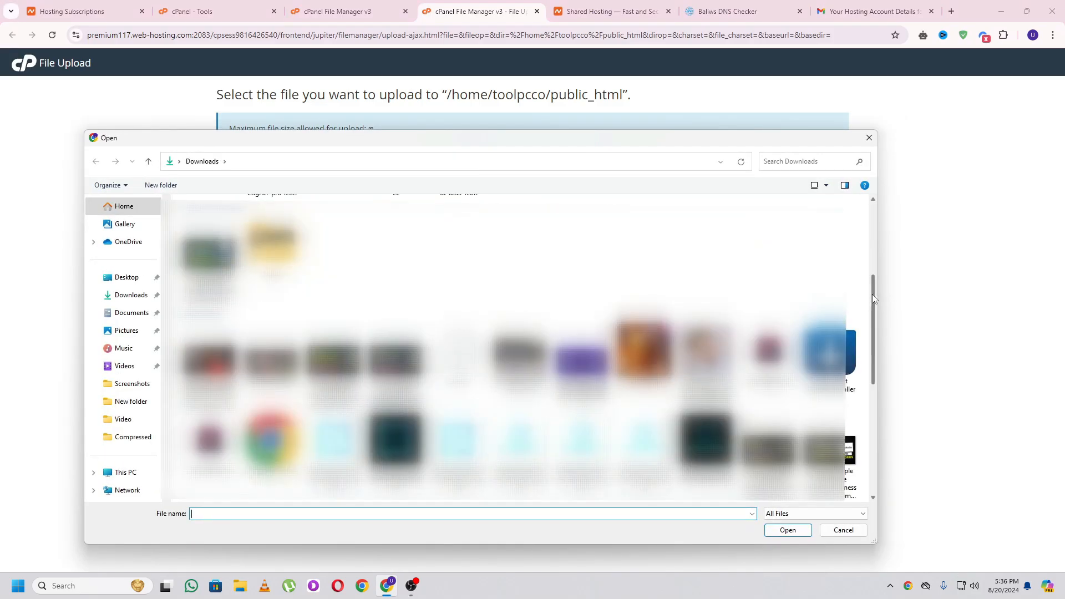
scroll(872, 294, down, 1)
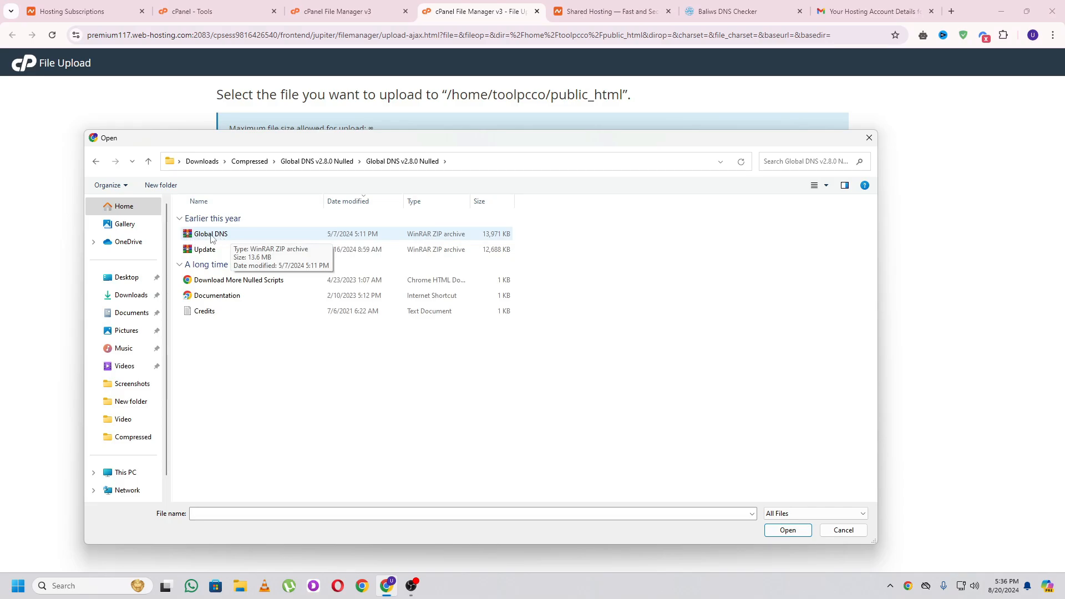
double_click(214, 236)
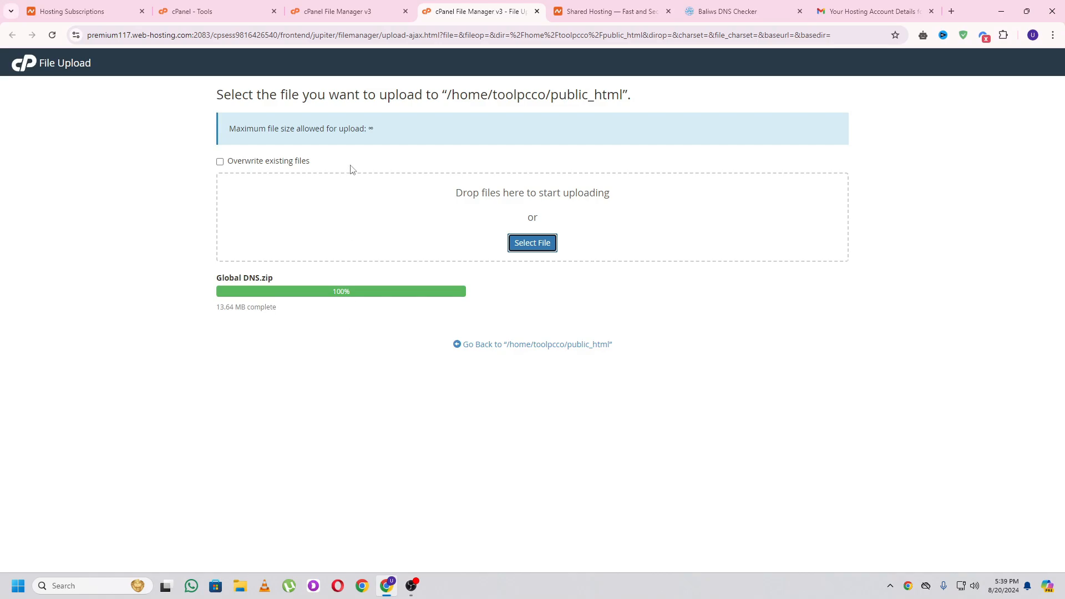
click(353, 10)
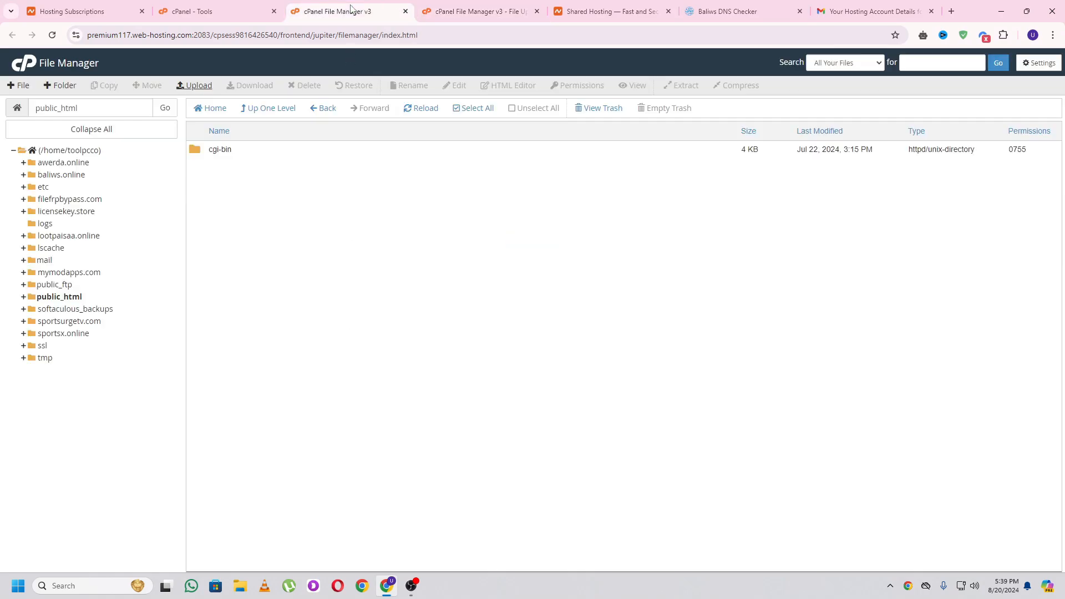
- Extract the uploaded Global DNS.zip into public_html and dismiss the extraction results
click(410, 115)
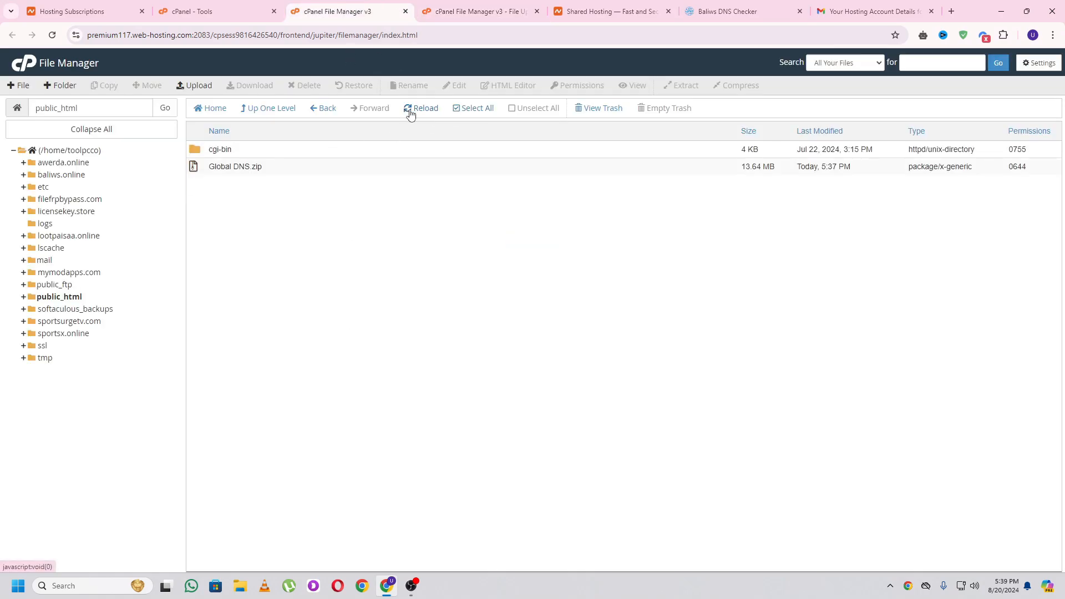
right_click(196, 172)
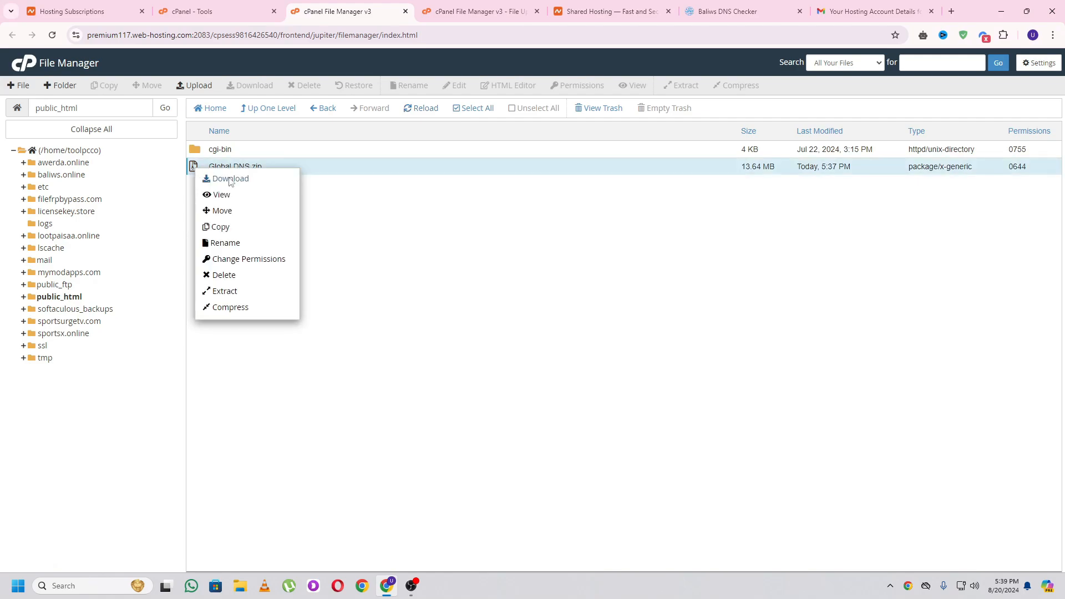
click(244, 293)
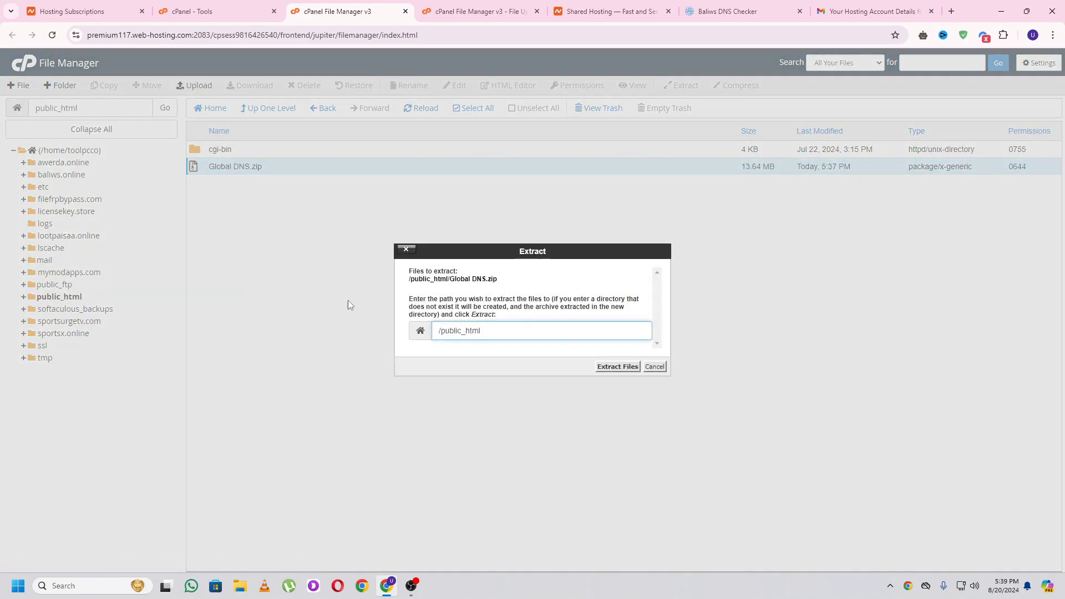
click(617, 367)
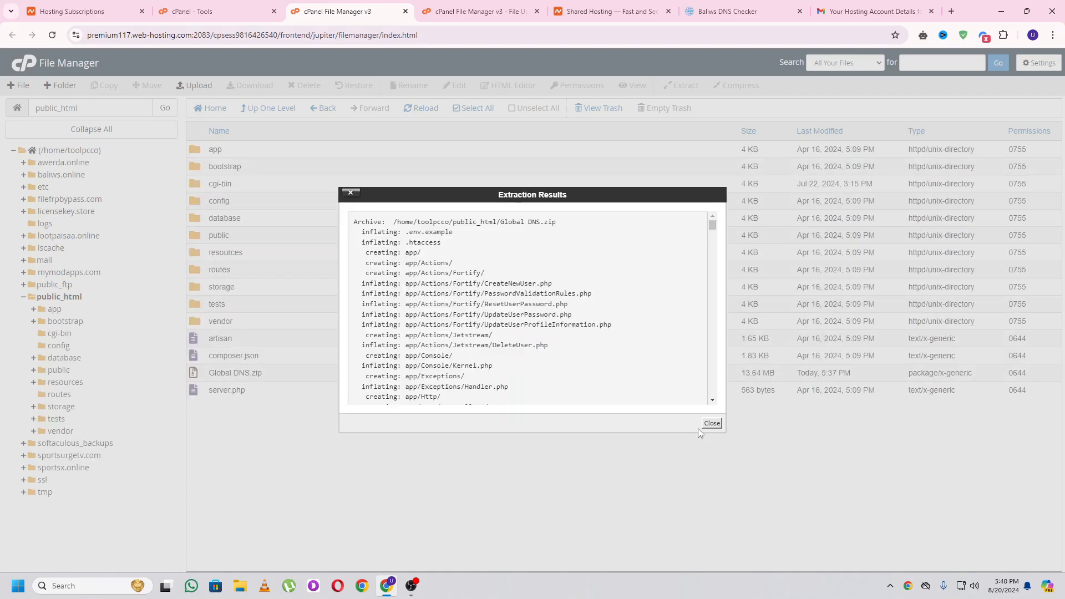
click(713, 429)
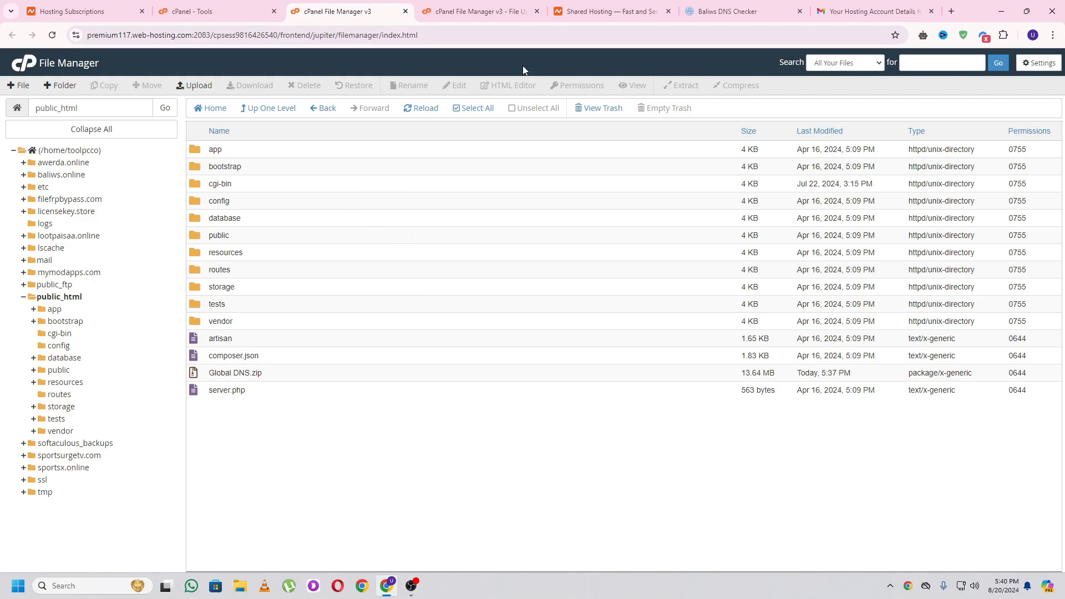
- Close the file upload tab and load toolflare.online to reach the Global DNS installer
click(537, 12)
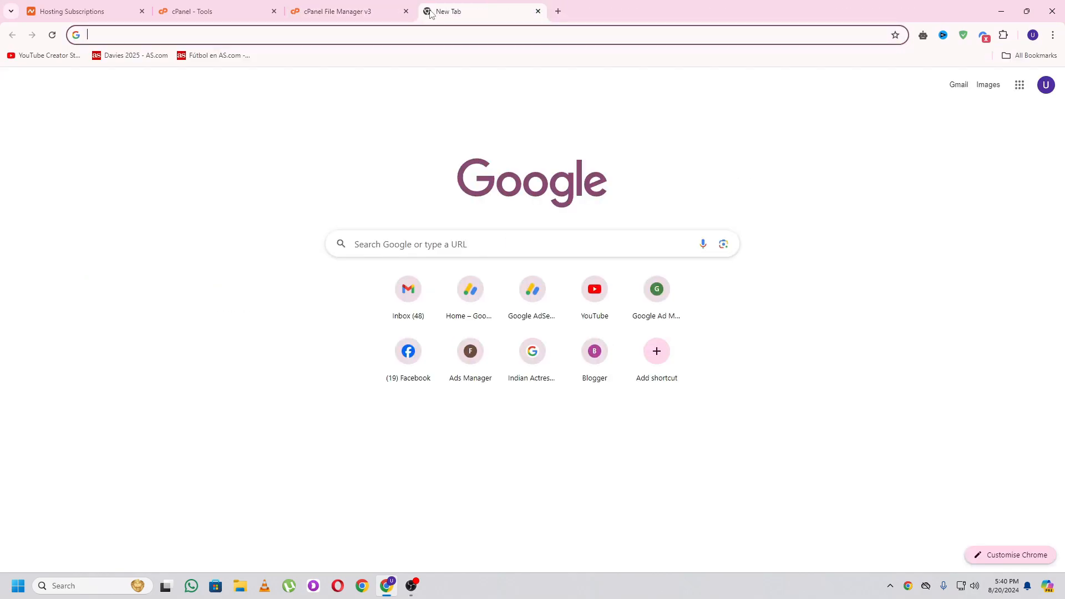
text(tool)
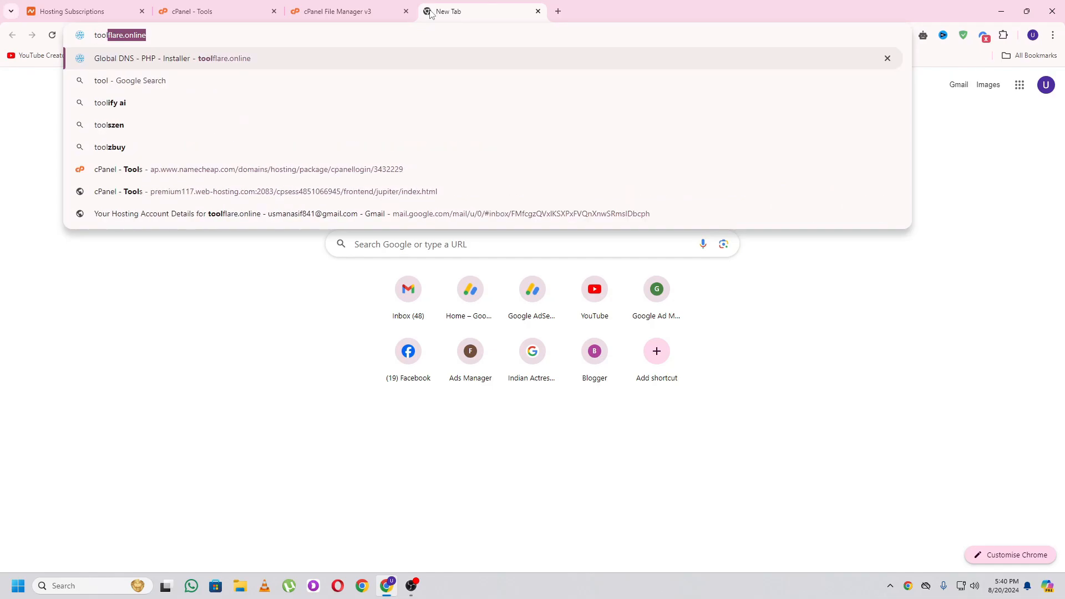
key(Return)
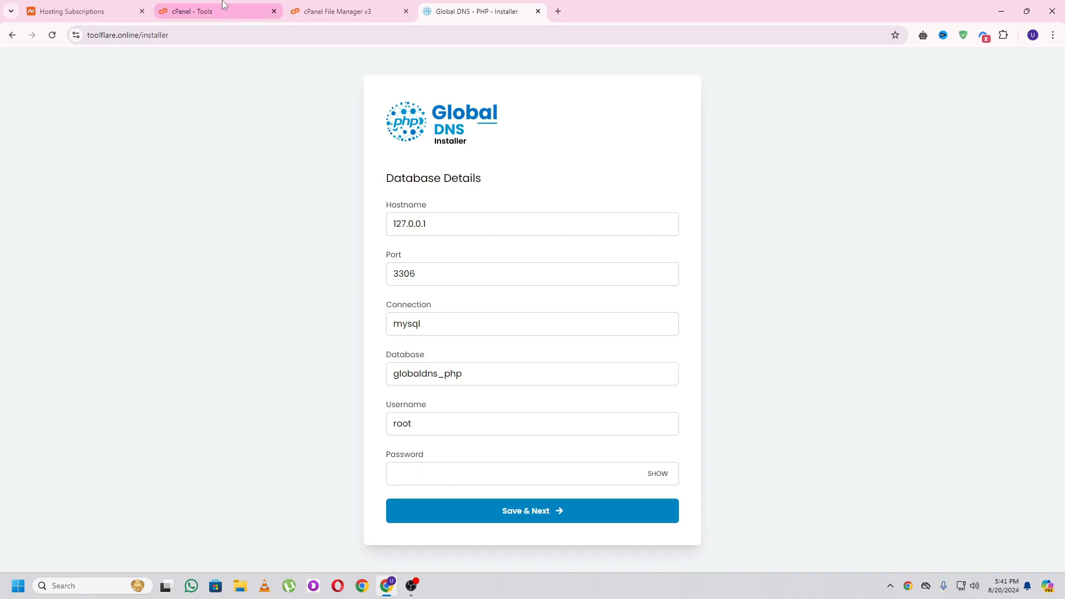
- Create the MySQL database toolpcco_toolflare by entering 'toolflare' as the new database name
click(243, 5)
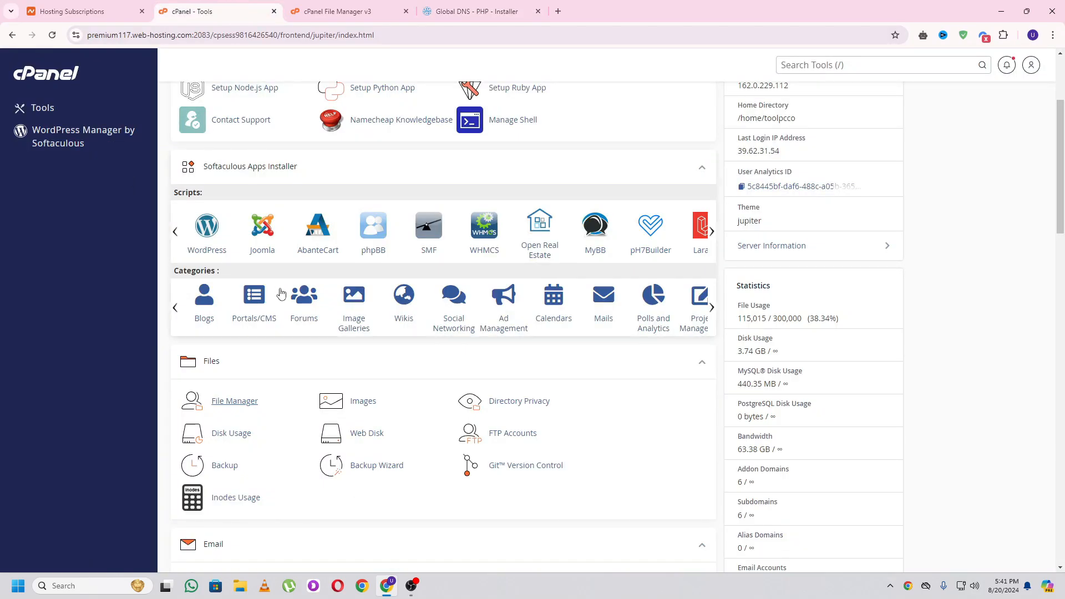
scroll(388, 377, down, 10)
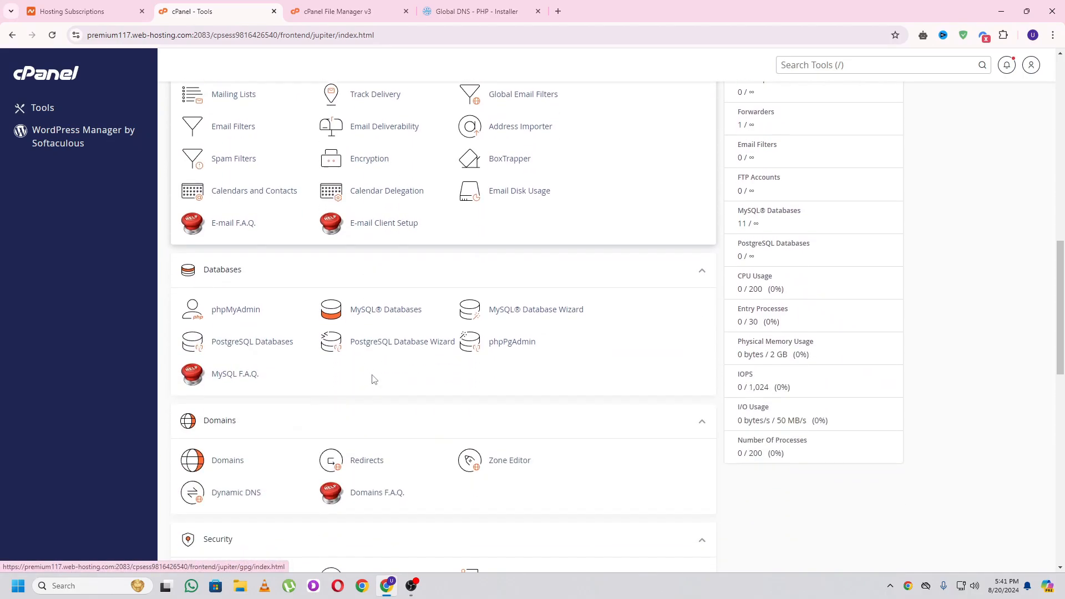
click(393, 312)
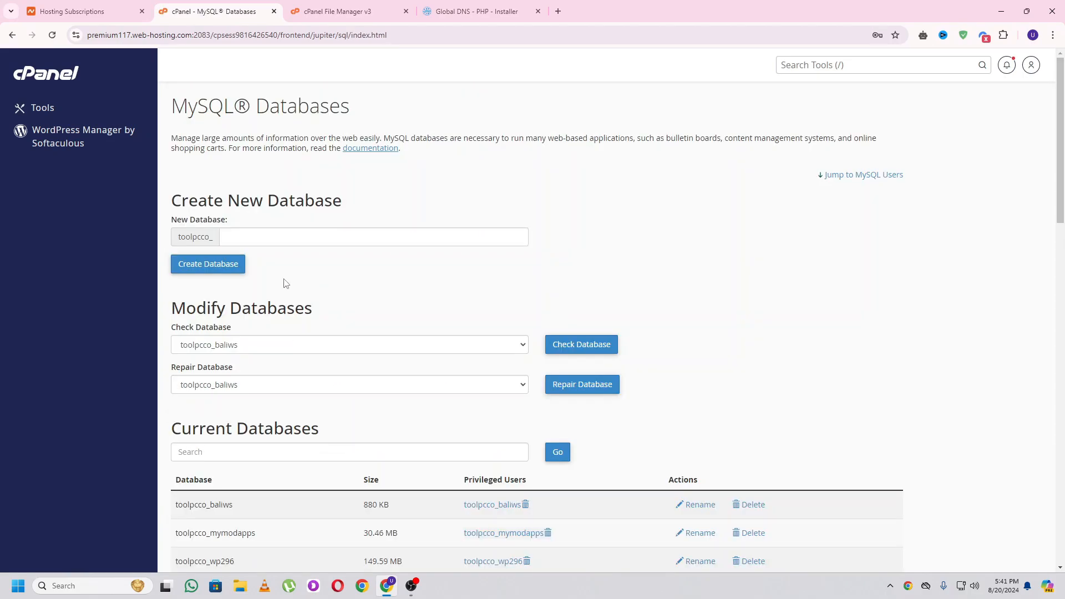
click(272, 243)
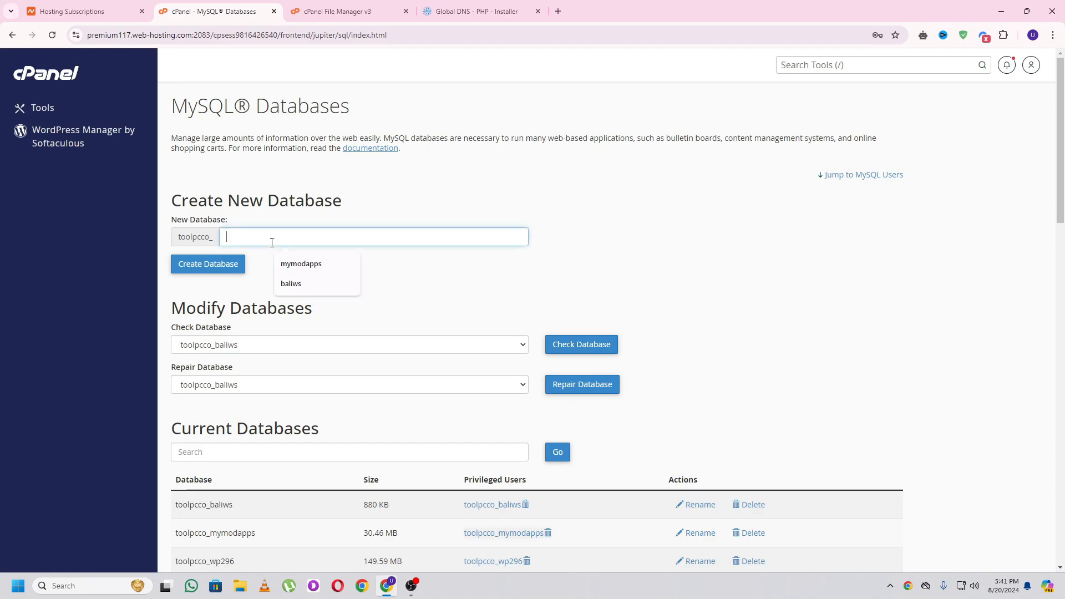
text(to)
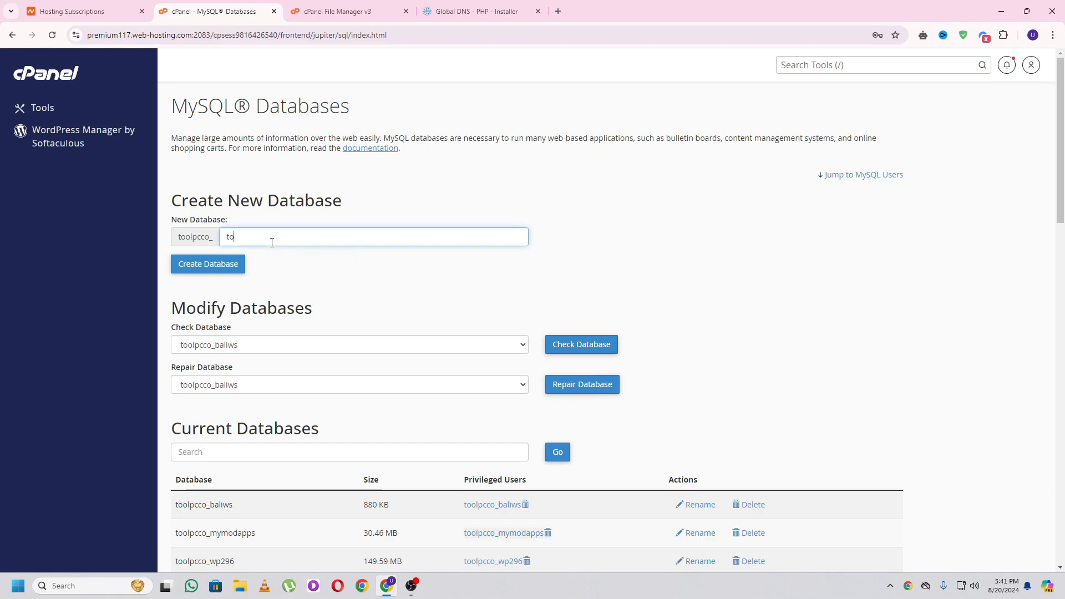
text(olflare)
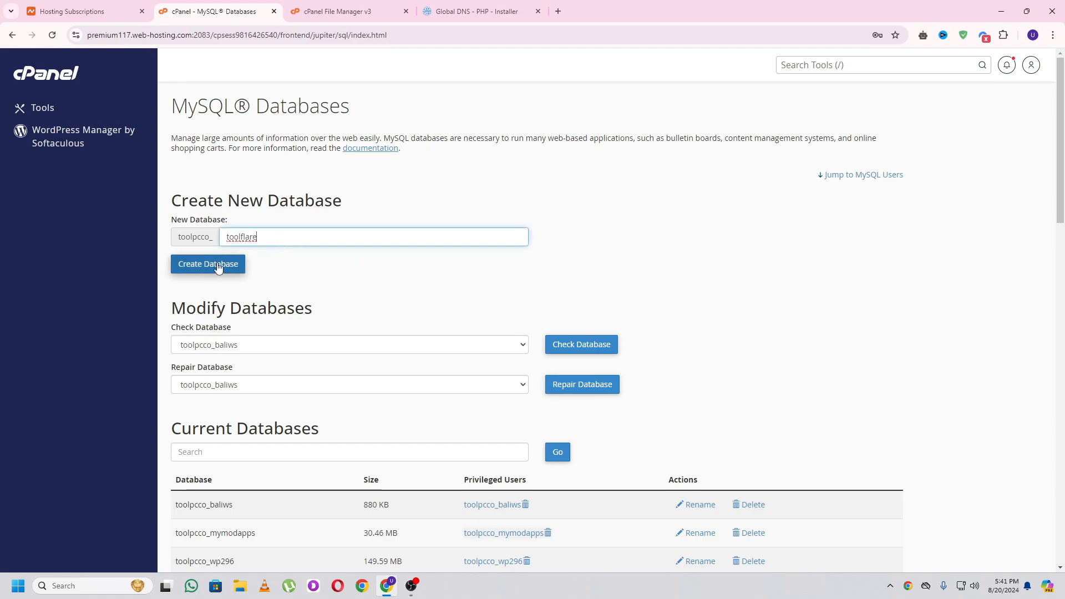
click(218, 265)
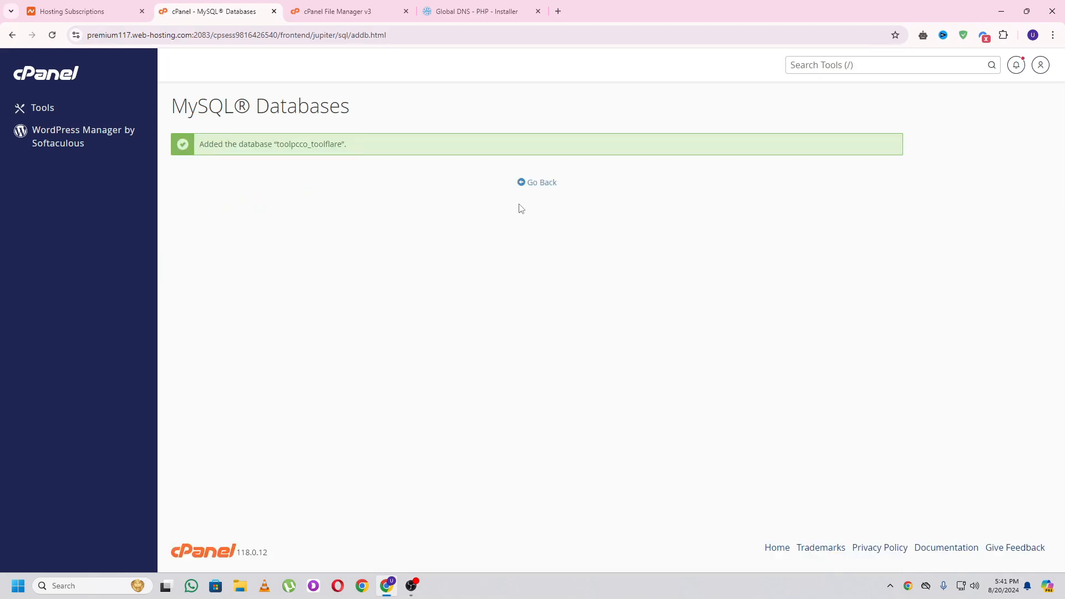
click(540, 187)
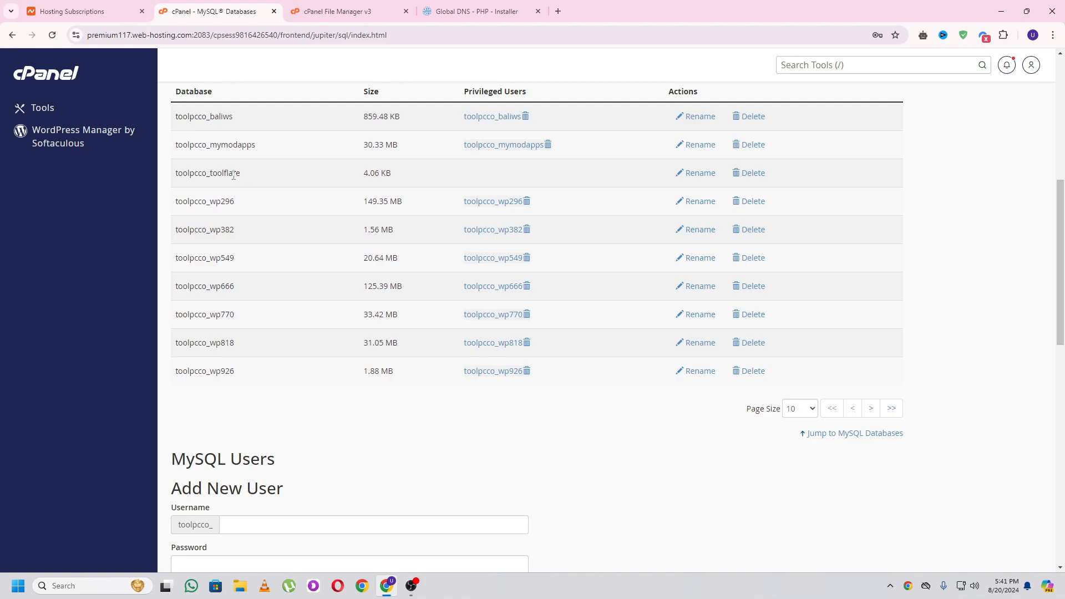
scroll(312, 221, down, 5)
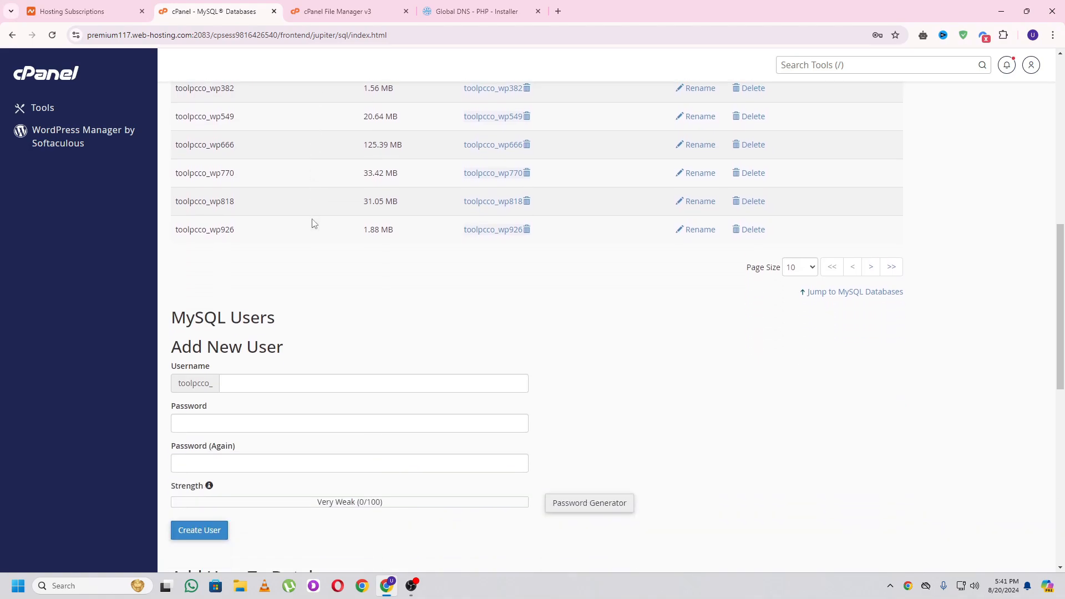
- Create MySQL user toolpcco_usmantools ('usmantools') with a saved Very Strong password in both fields
click(262, 192)
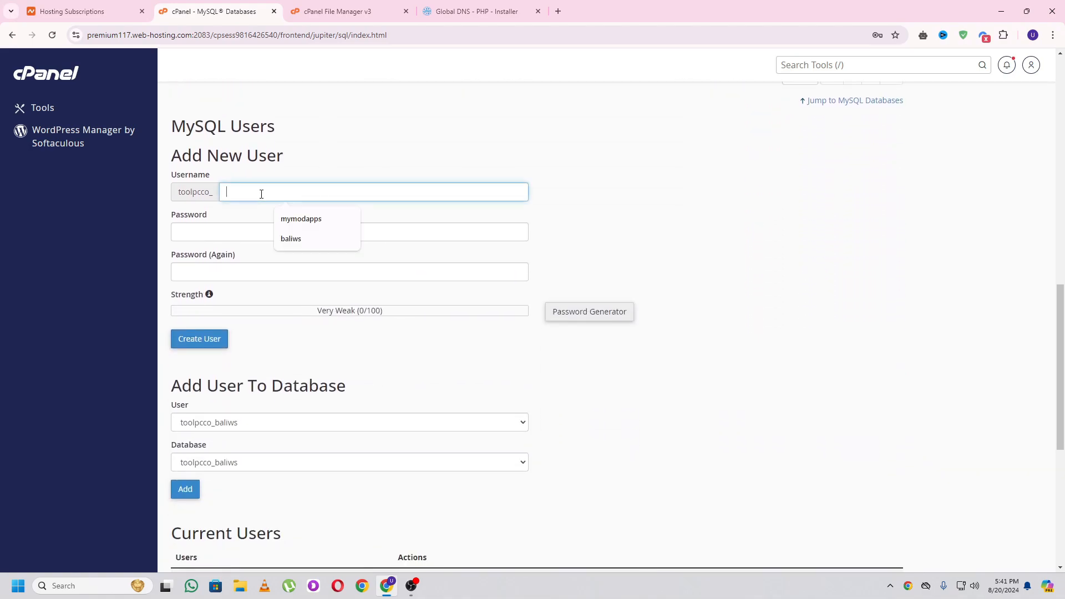
click(297, 137)
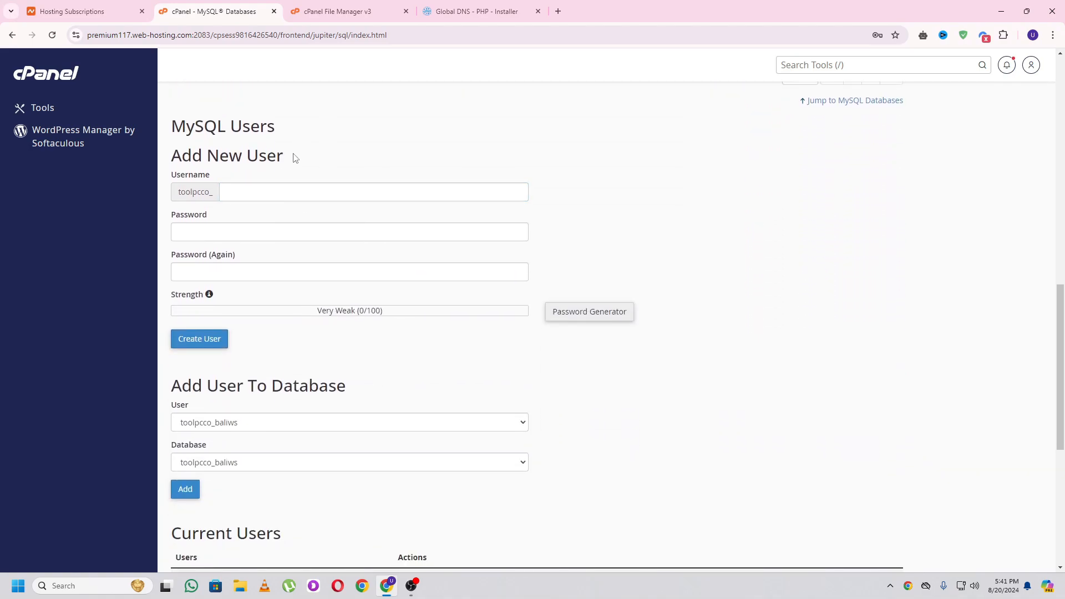
click(241, 194)
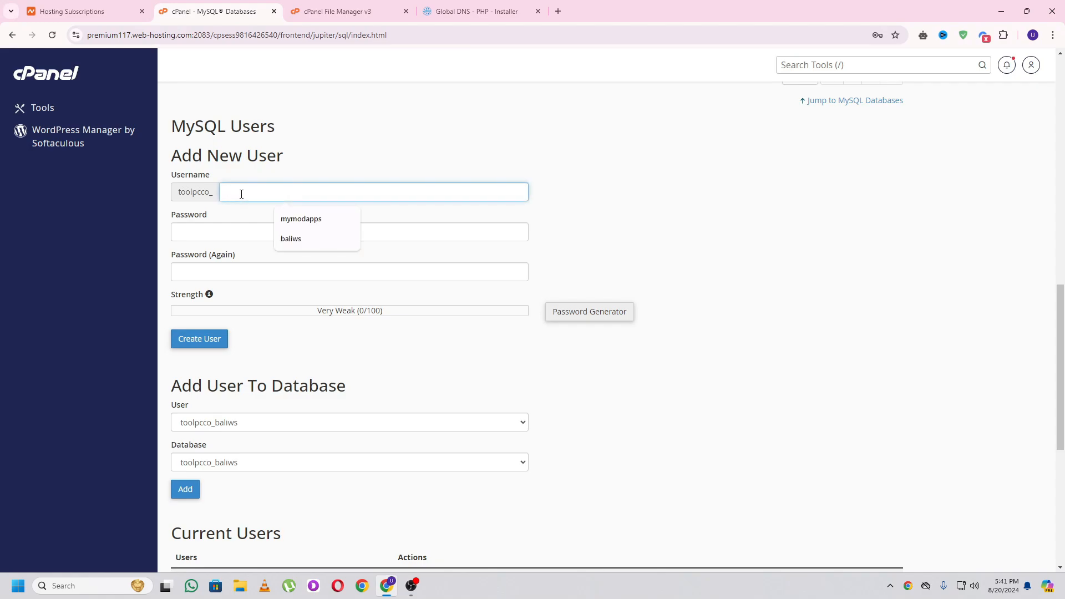
text(usmantools)
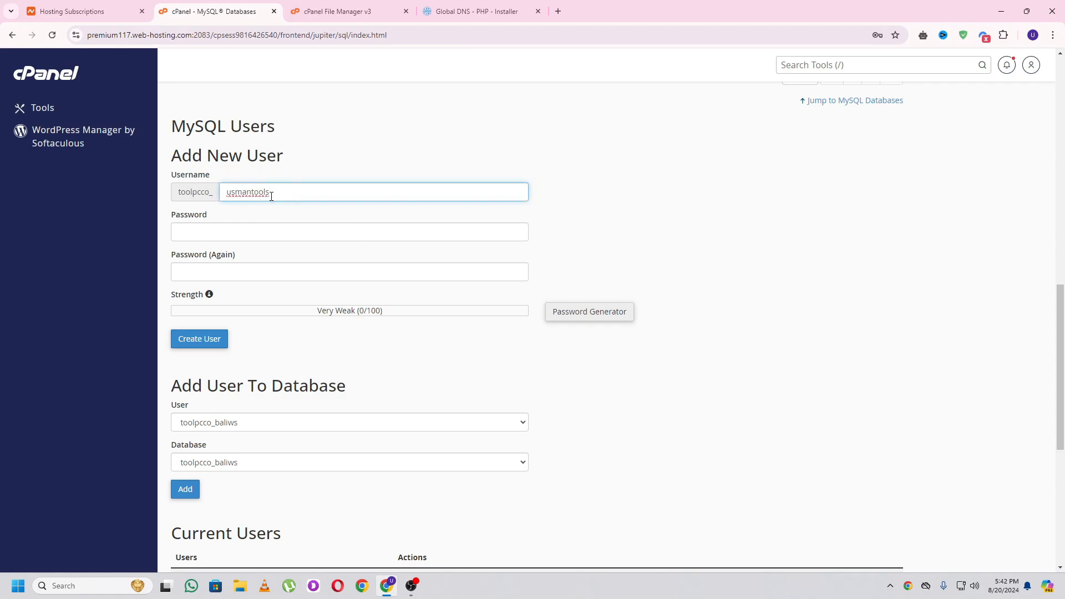
click(239, 232)
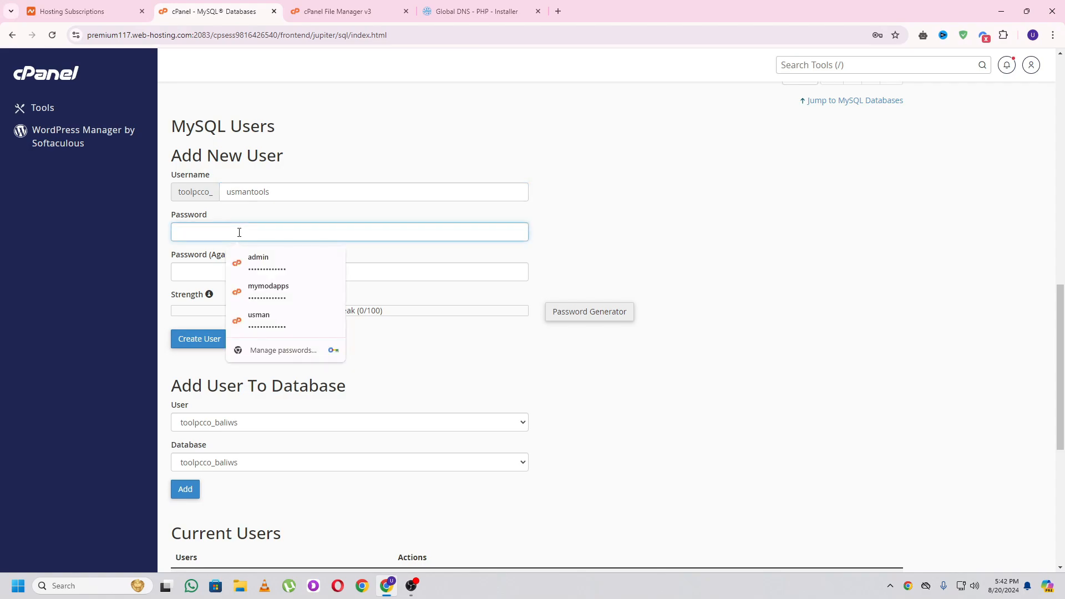
key(ctrl+v)
key(Tab)
key(ctrl+v)
click(277, 336)
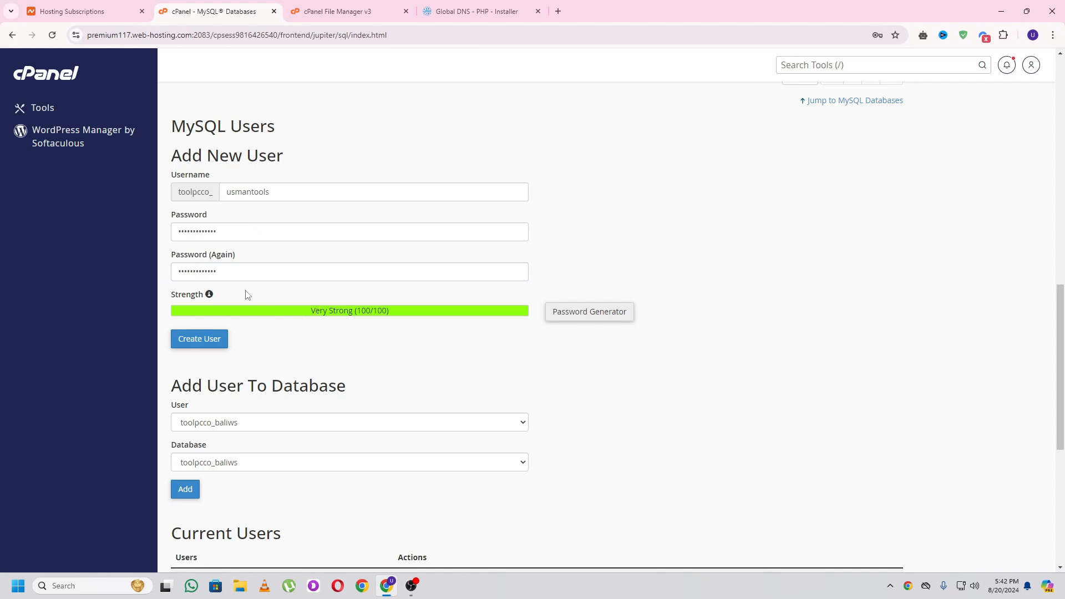
click(194, 344)
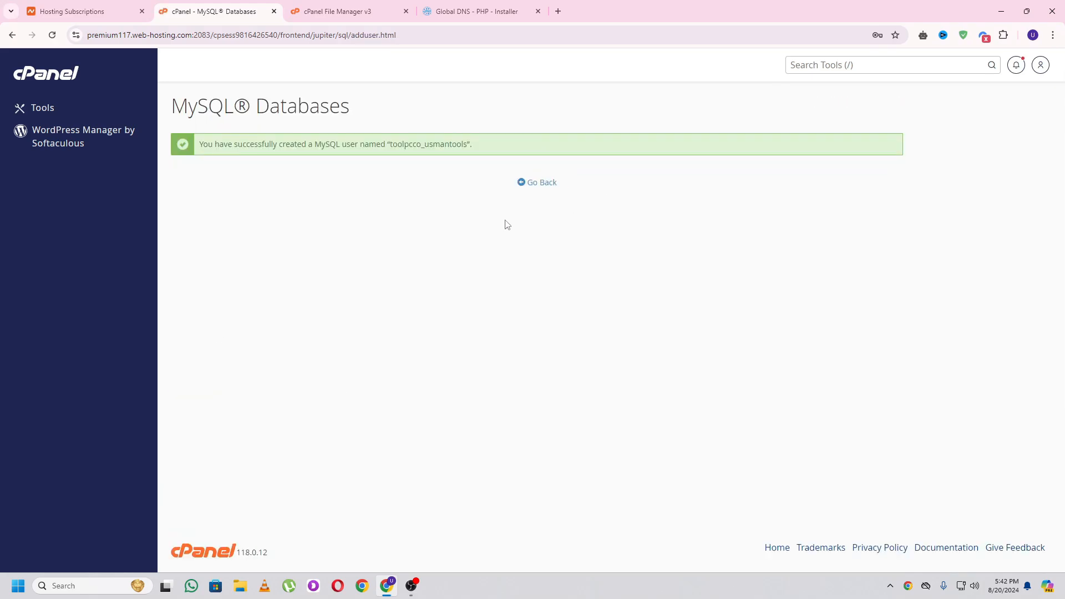
click(538, 184)
- Add the toolpcco_usmantools user to the toolpcco_toolflare database
scroll(904, 345, down, 20)
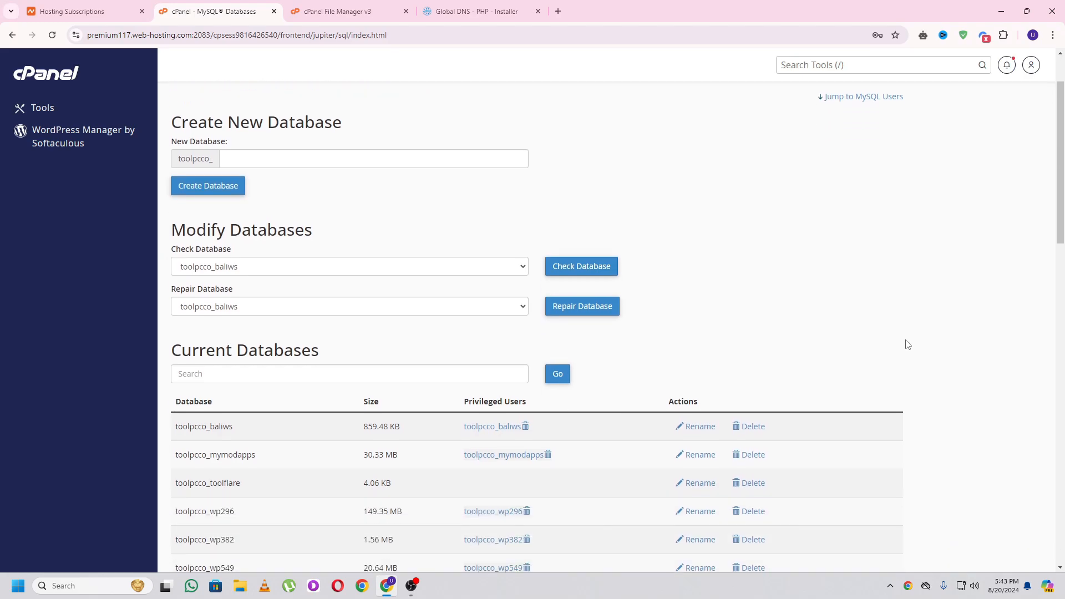
scroll(908, 345, down, 2)
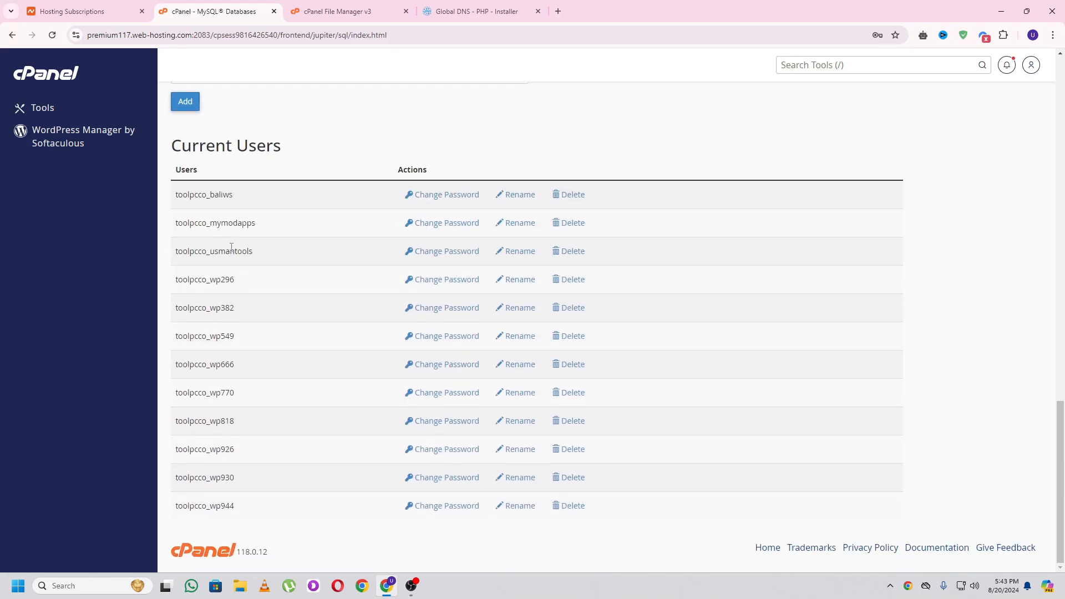
scroll(231, 247, up, 4)
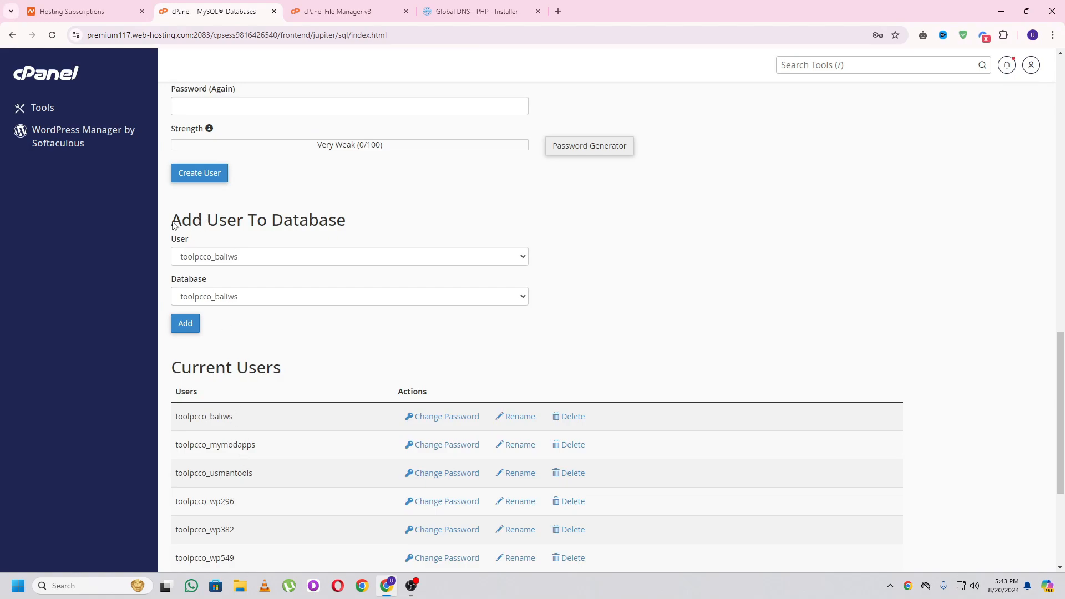
drag(179, 220, 336, 222)
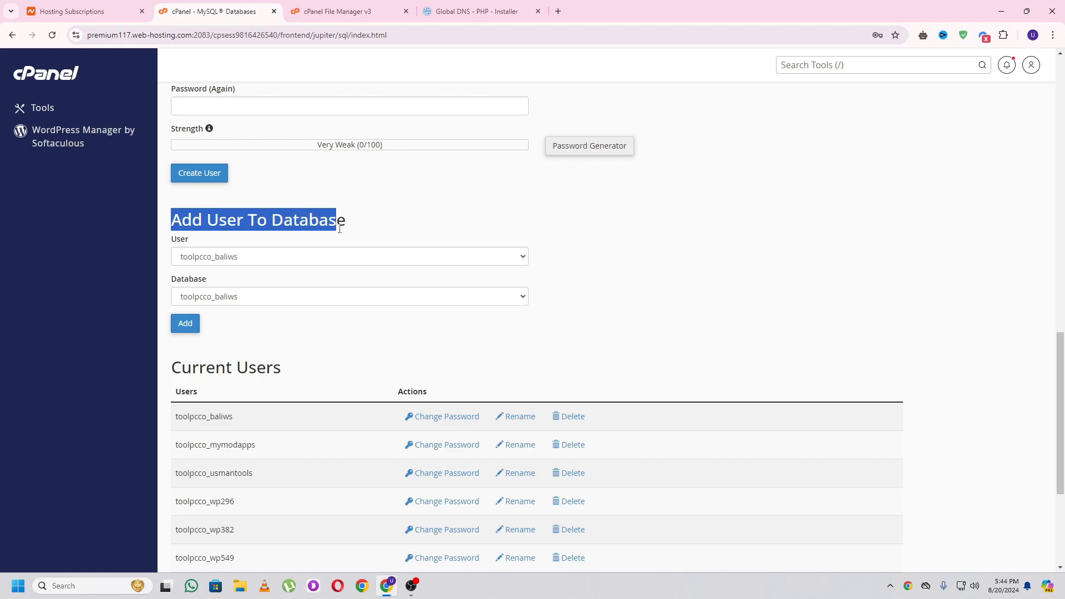
click(336, 228)
click(211, 262)
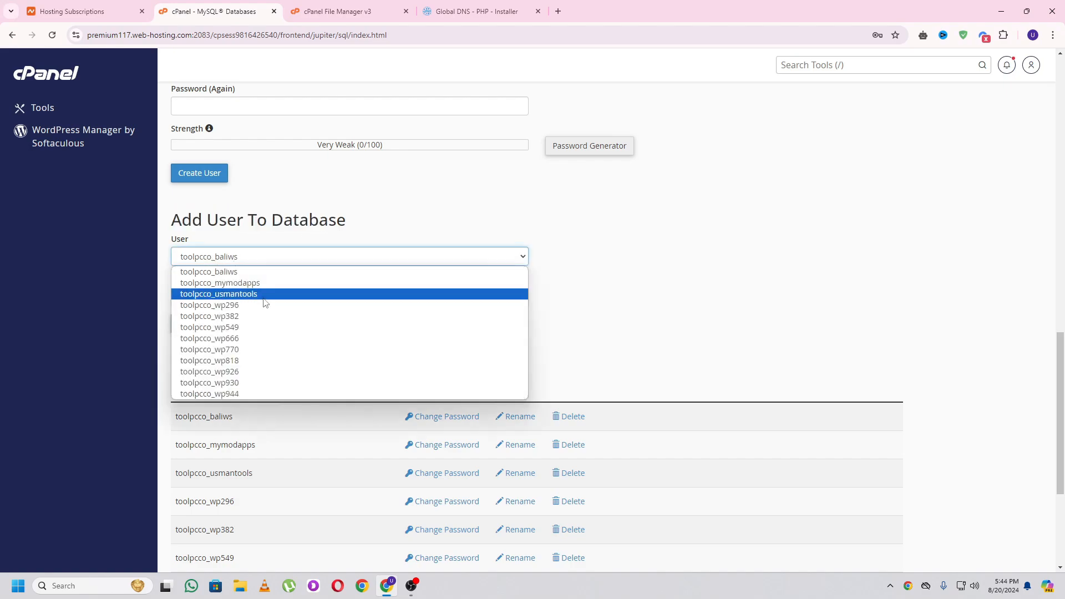
click(236, 295)
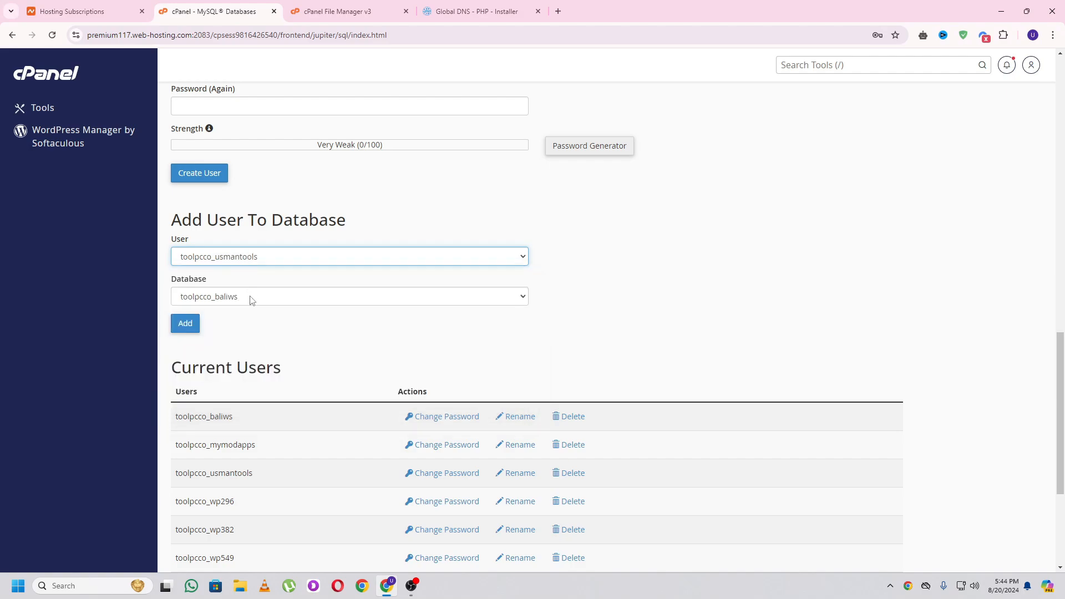
click(253, 300)
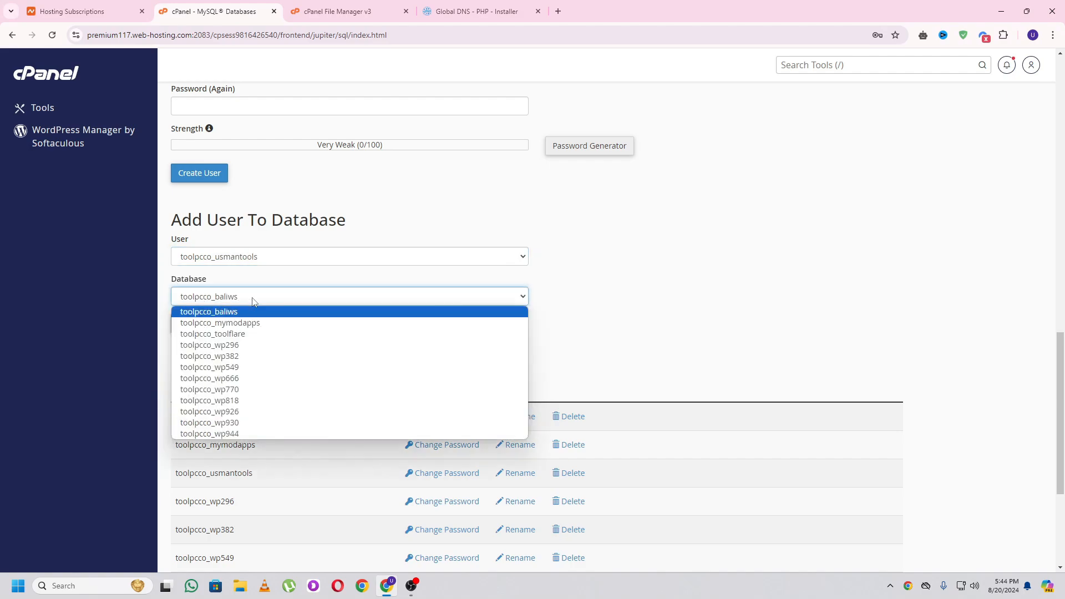
click(240, 335)
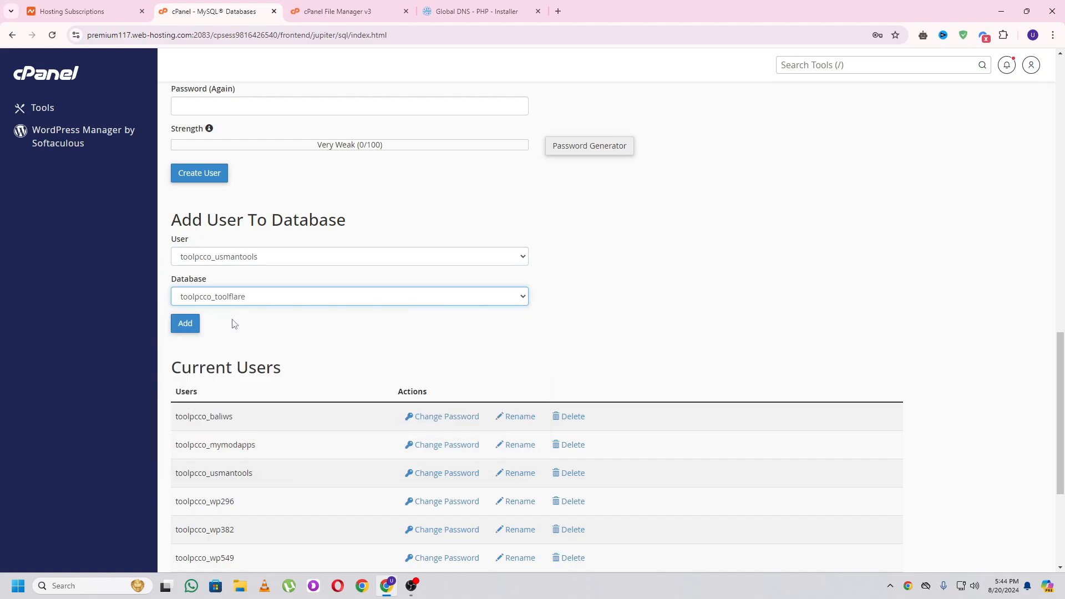
click(180, 331)
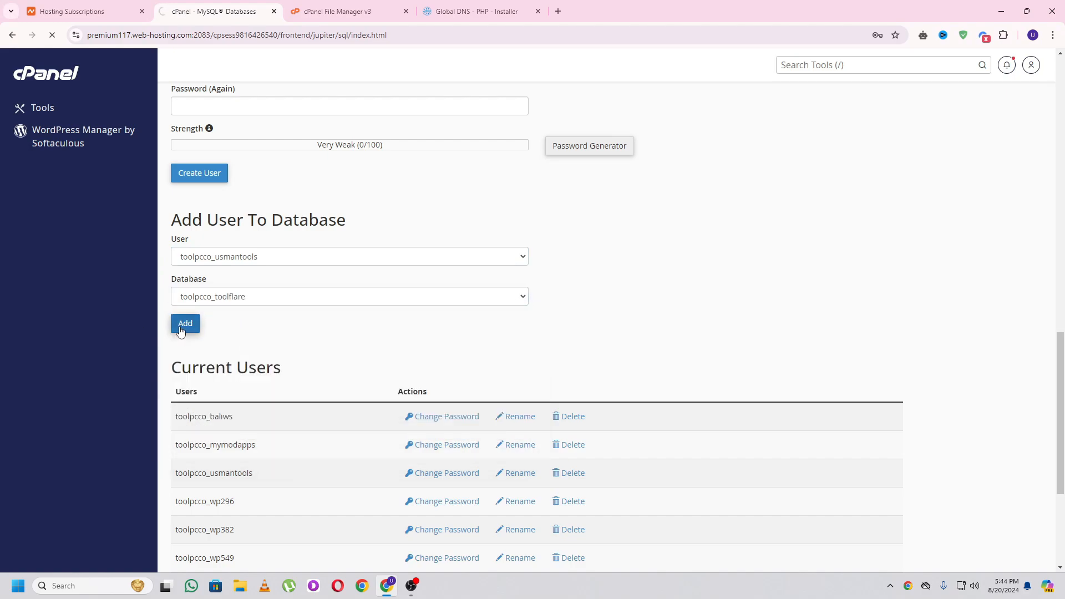
- Grant the user ALL PRIVILEGES on toolpcco_toolflare and save the changes
click(179, 204)
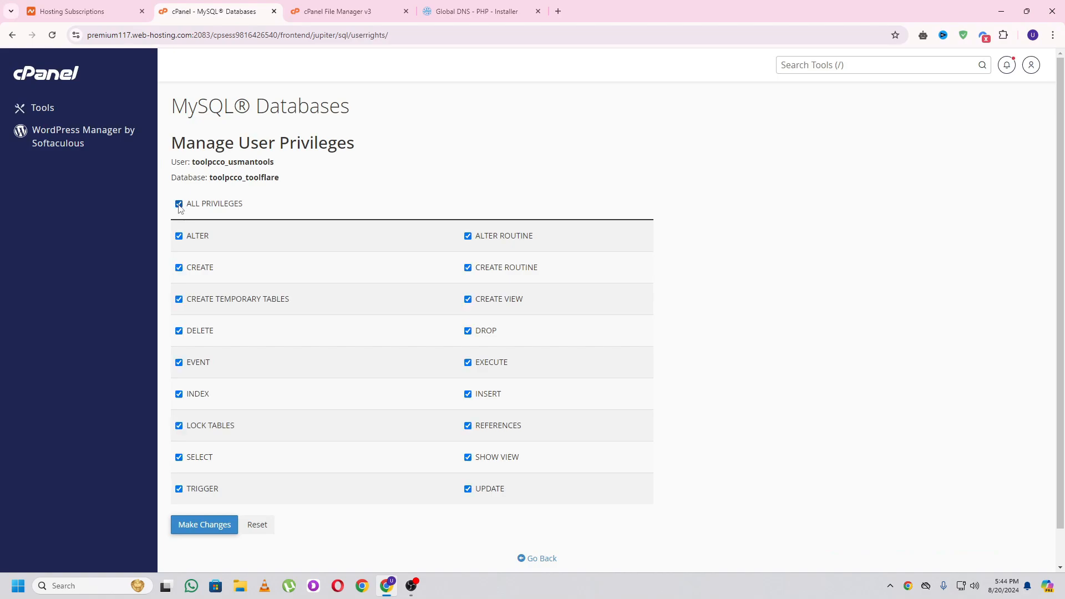
click(196, 527)
scroll(528, 528, down, 1)
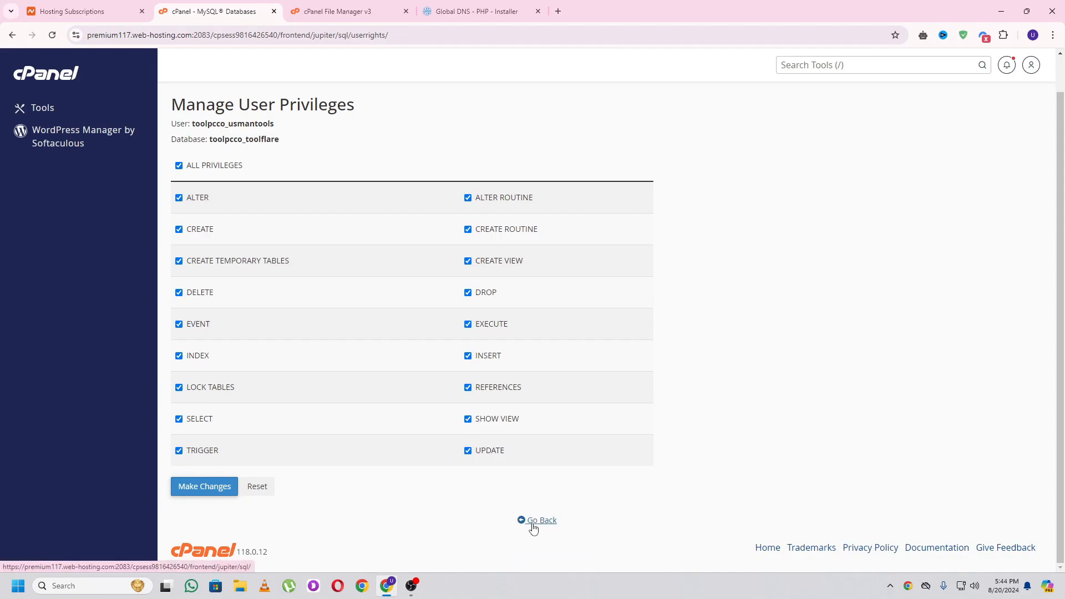
click(534, 524)
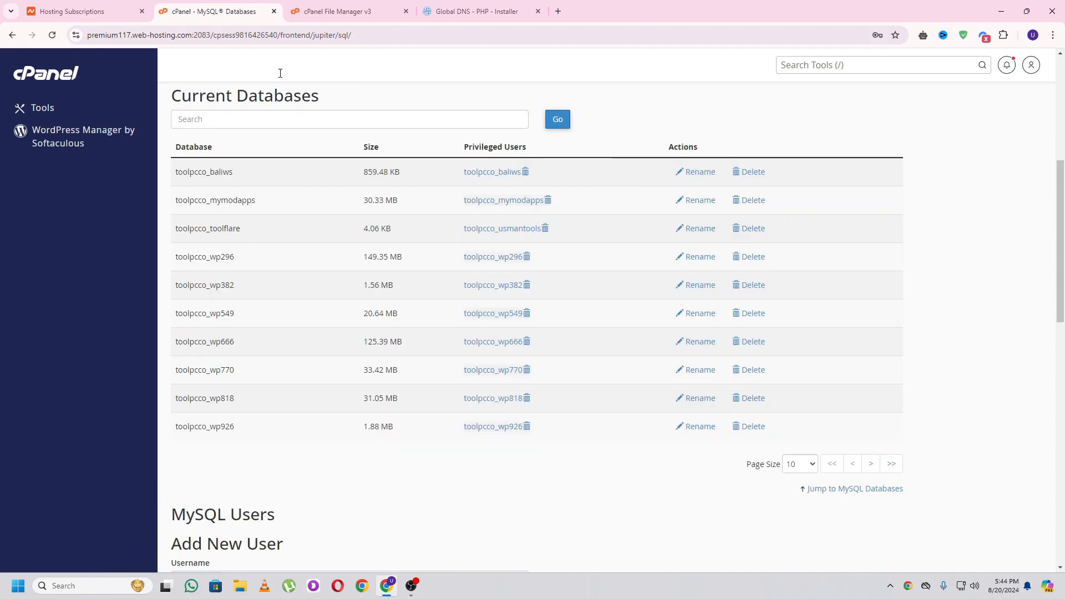
- Replace globaldns_php with toolpcco_toolflare in the installer's Database field, copied from cPanel
click(358, 10)
click(477, 11)
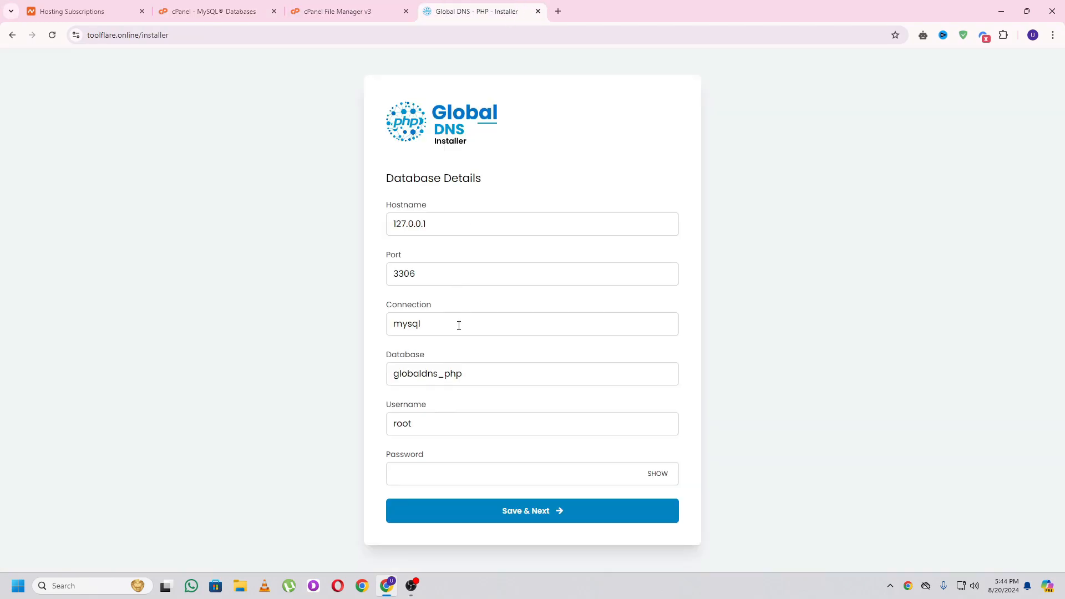
click(217, 11)
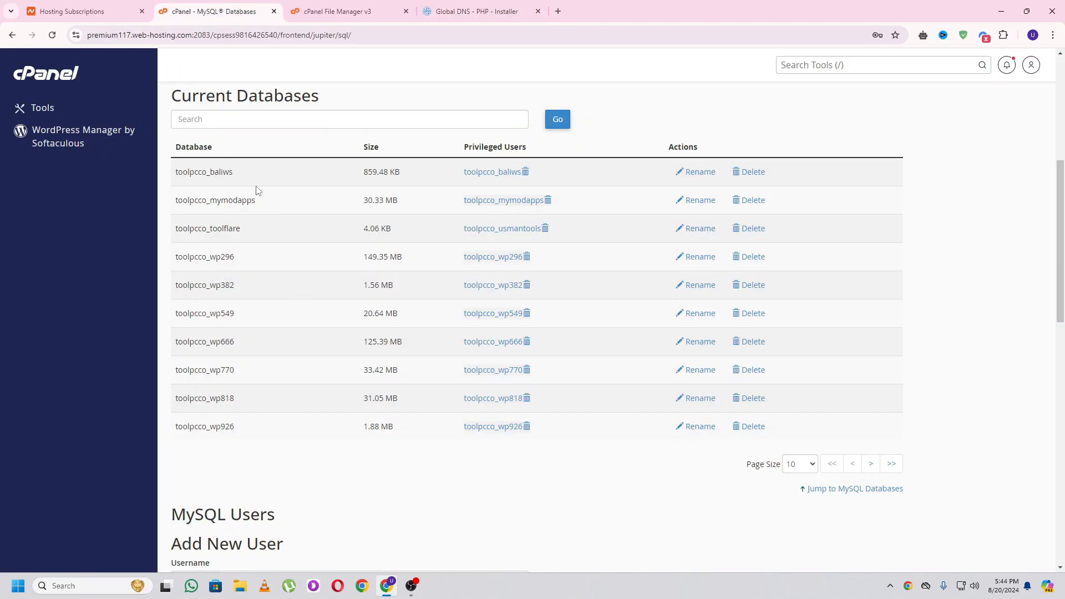
drag(244, 235, 164, 242)
double_click(207, 229)
key(ctrl+c)
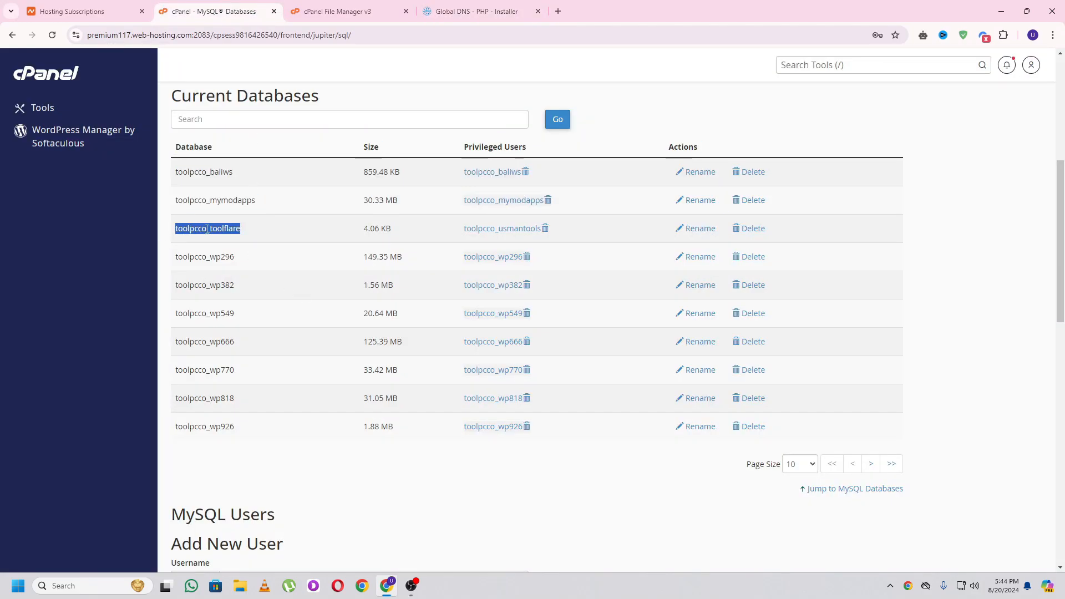
click(477, 11)
click(445, 372)
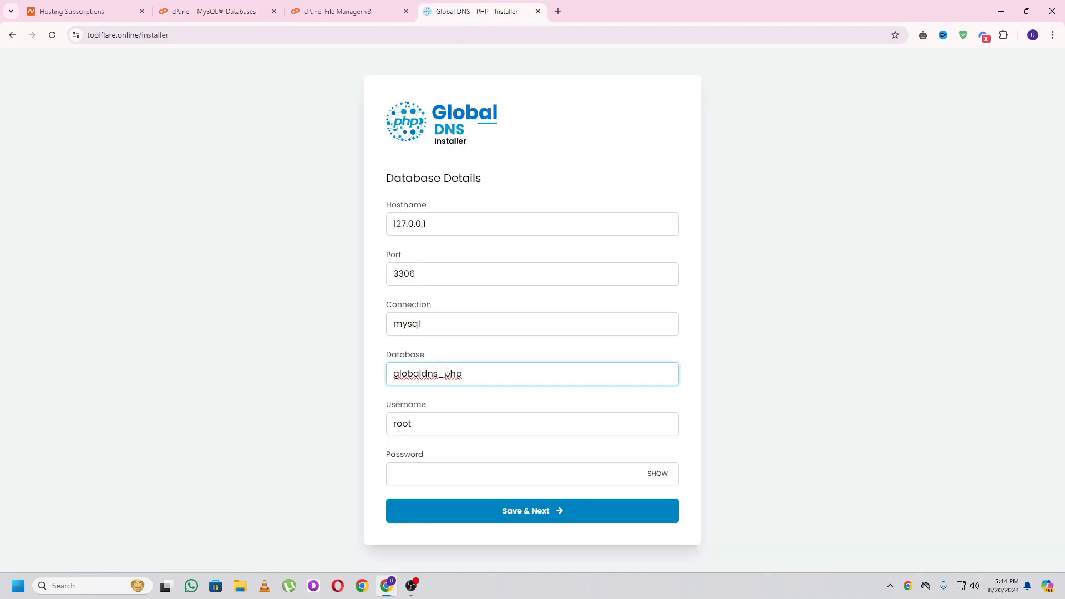
double_click(445, 372)
key(ctrl+v)
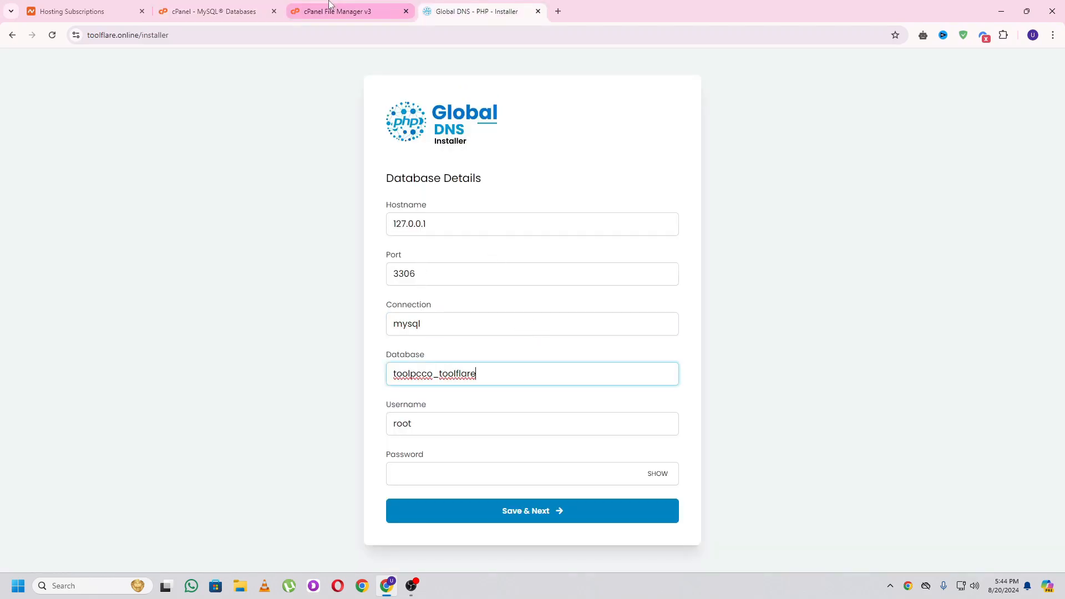
- Replace root with the MySQL user name, enter its password, and save to test the connection
click(430, 424)
click(214, 11)
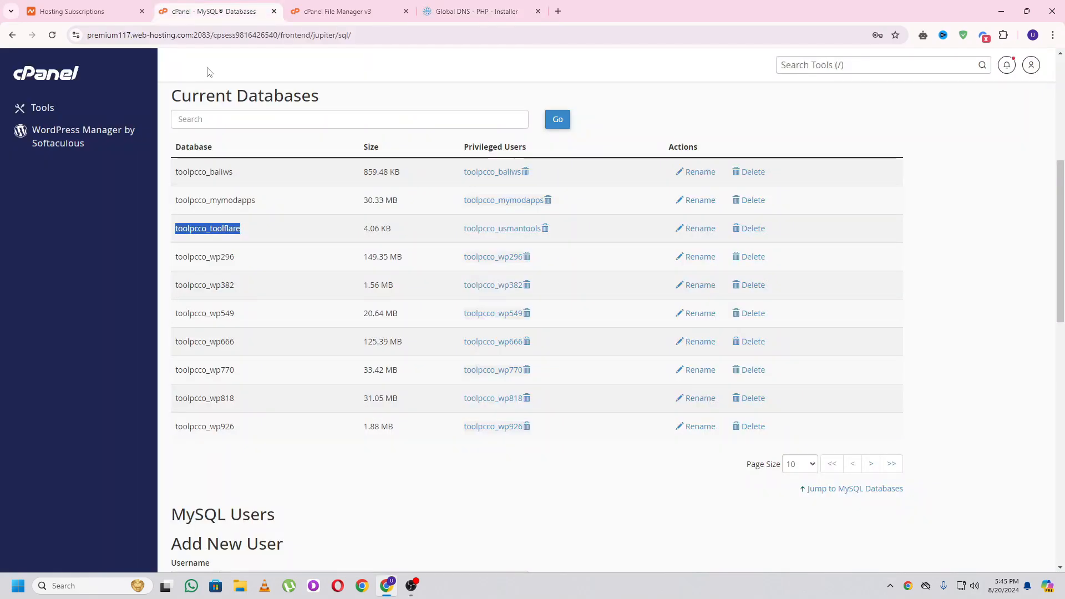
scroll(312, 310, down, 15)
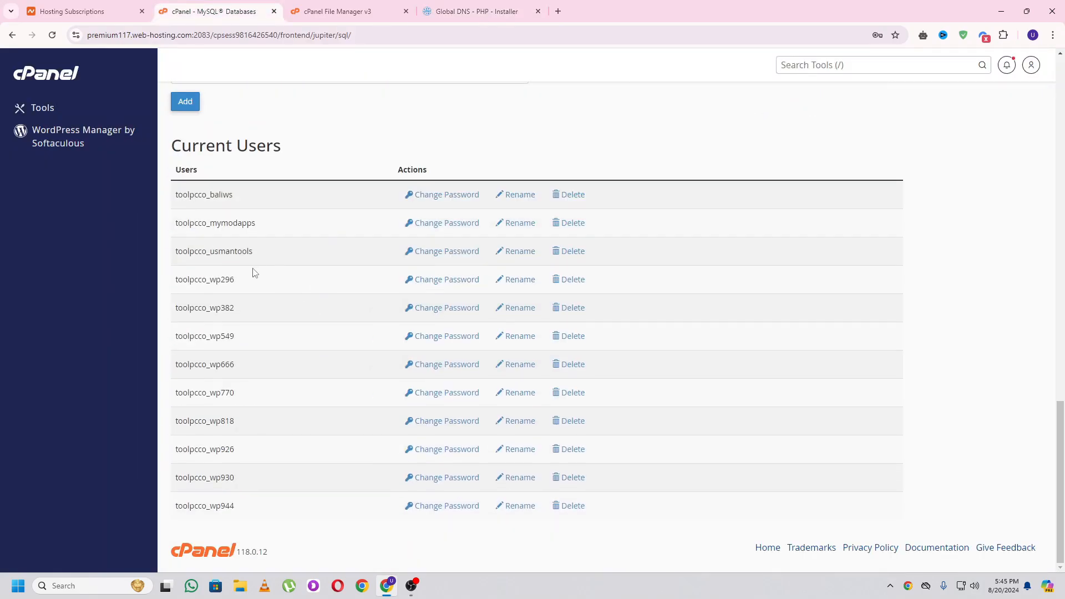
drag(256, 252, 172, 261)
double_click(183, 260)
key(ctrl+c)
click(476, 11)
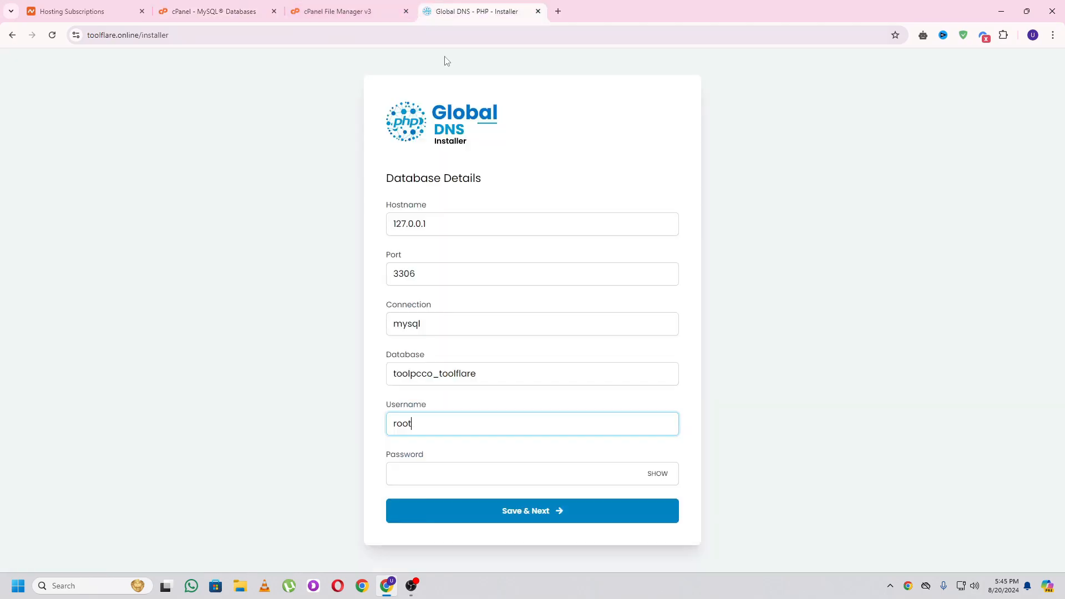
double_click(419, 432)
key(ctrl+v)
click(431, 476)
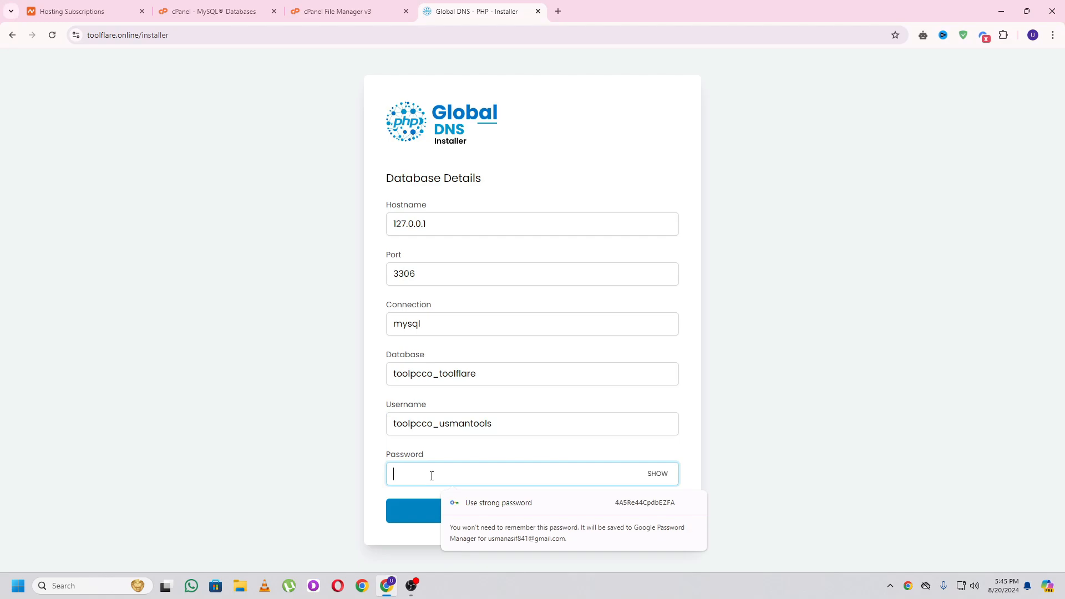
text(••••••••••••••)
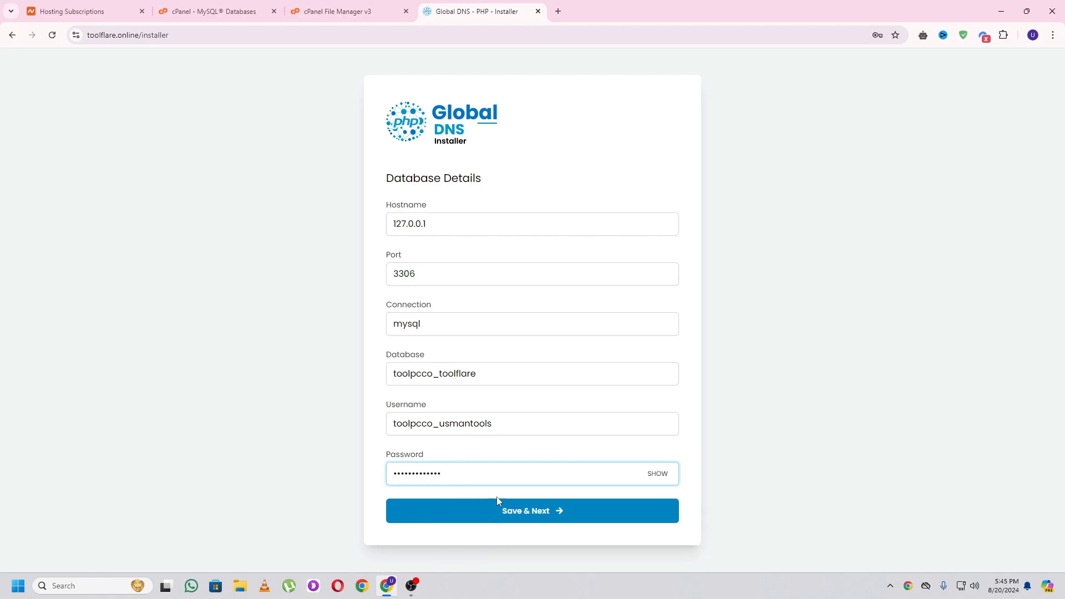
click(519, 516)
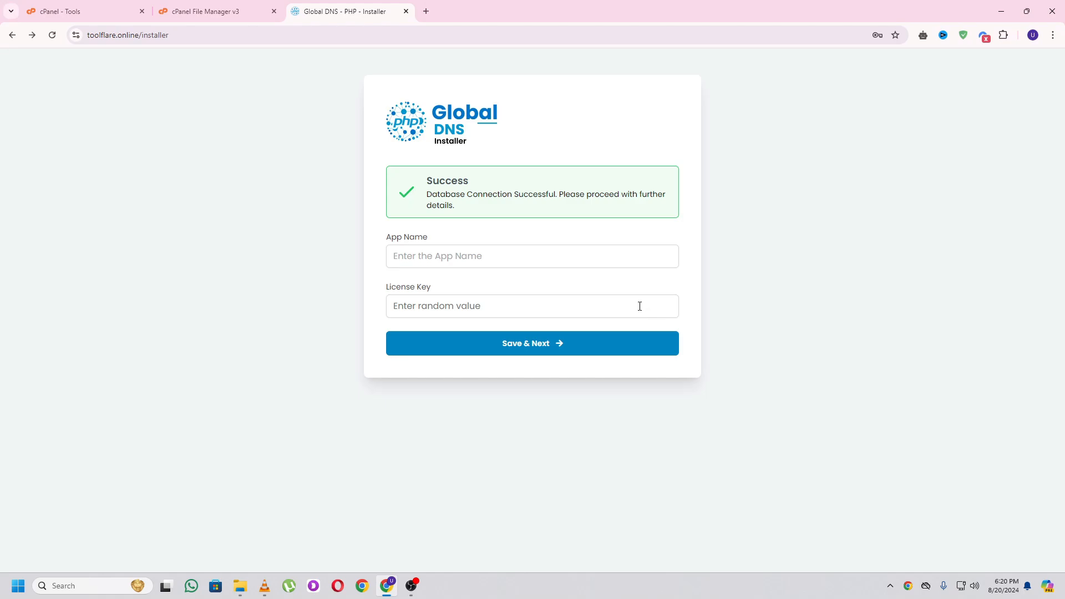
- Set App Name to TOOLFLARE DNS Checker, enter a licence key, and save
click(454, 256)
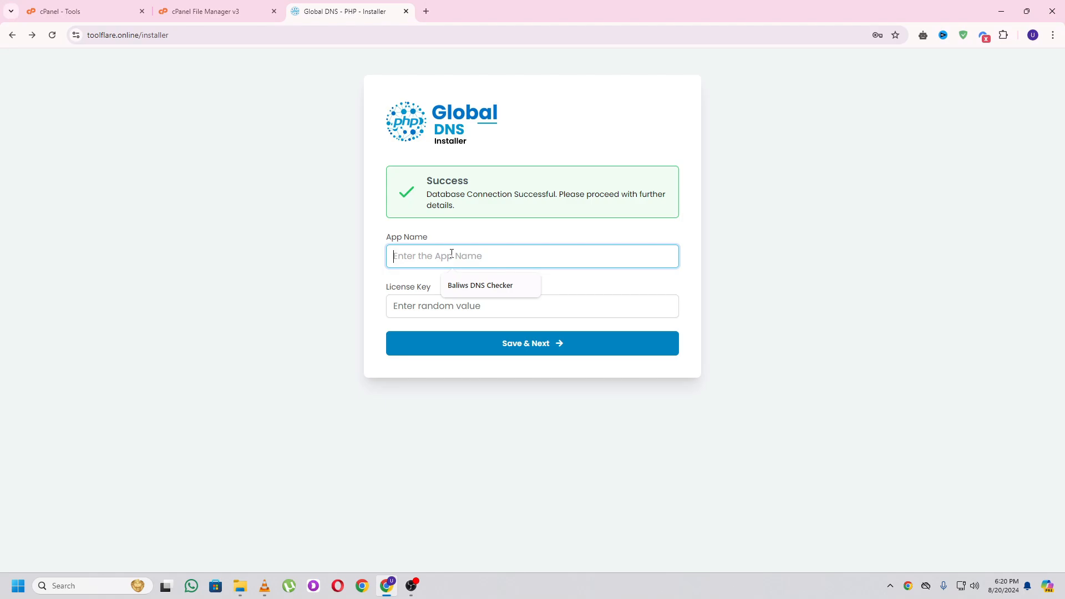
key(ctrl+v)
key(Tab)
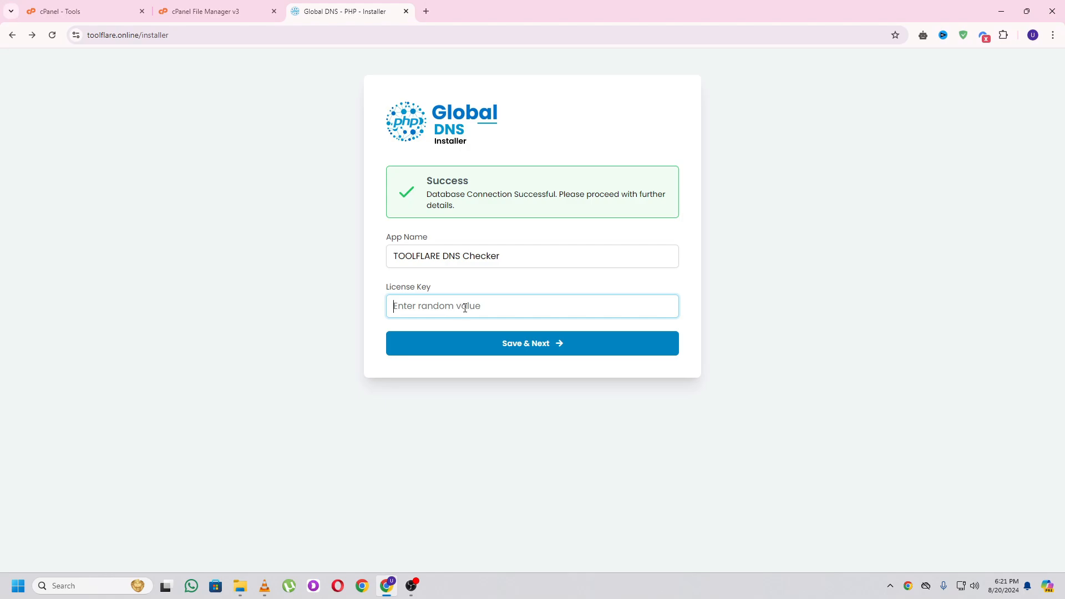
click(419, 309)
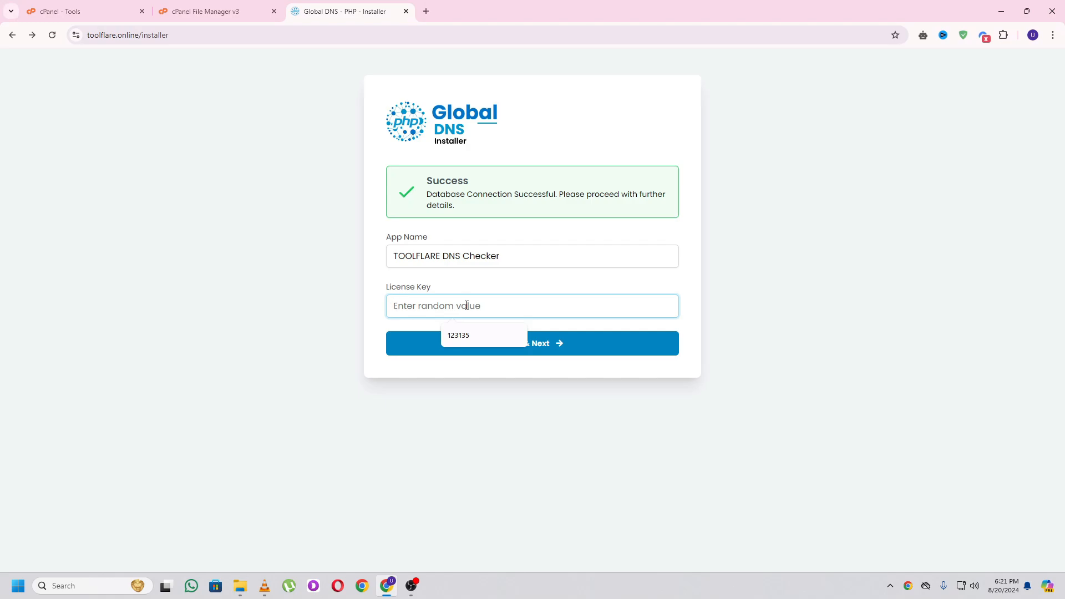
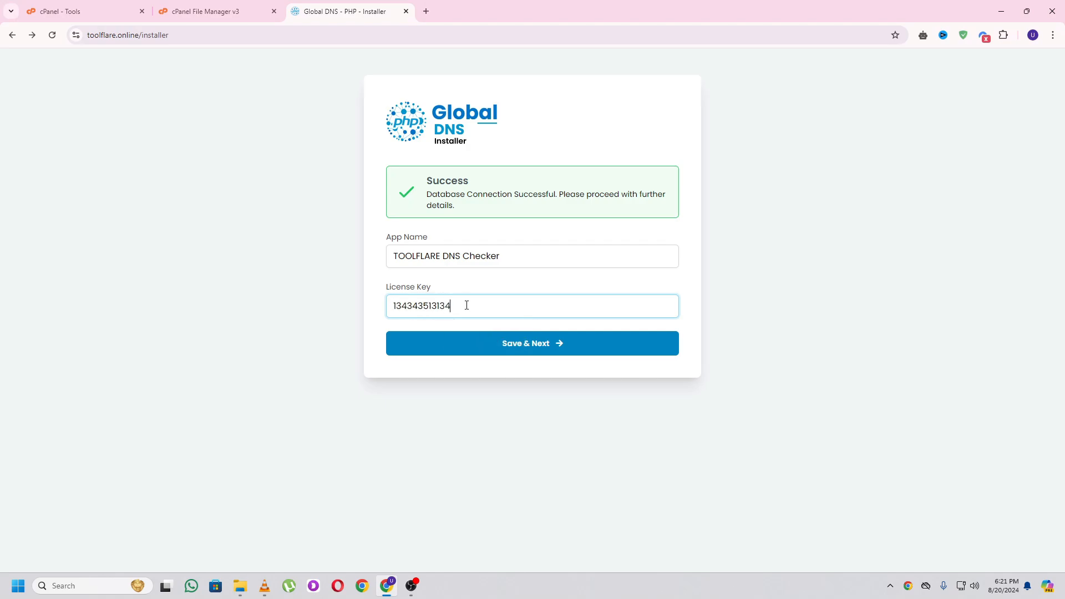
click(498, 342)
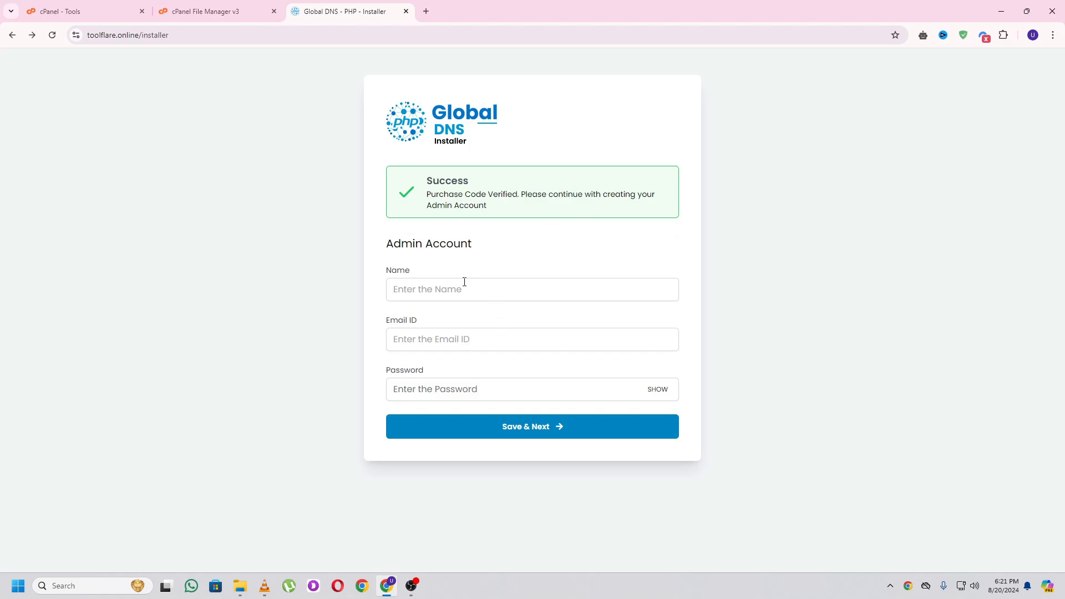
- Set the admin Name to toolflare.online, copied from the site address
click(447, 292)
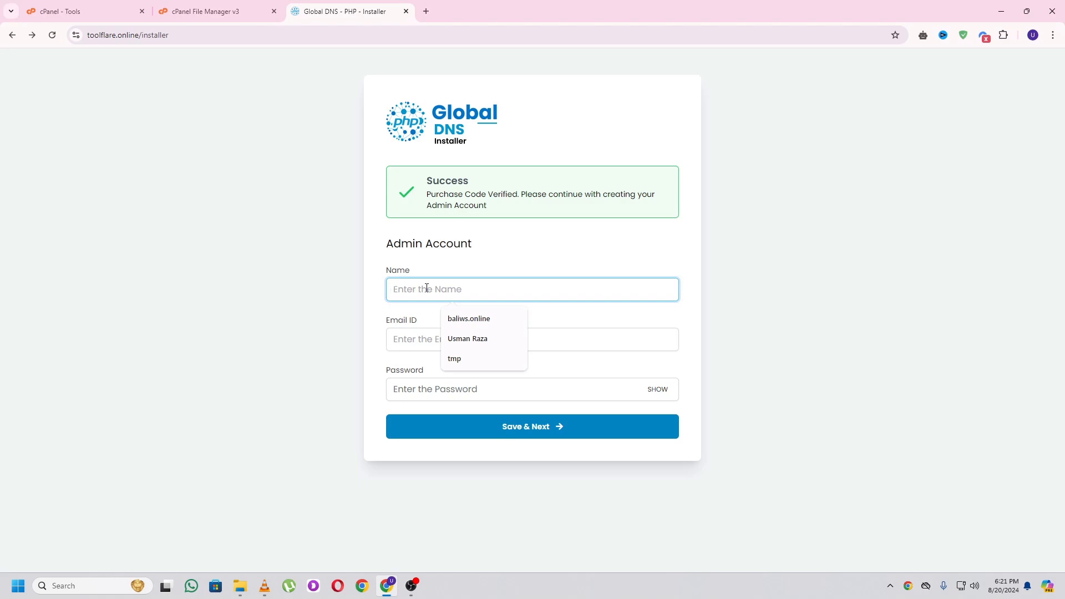
double_click(126, 35)
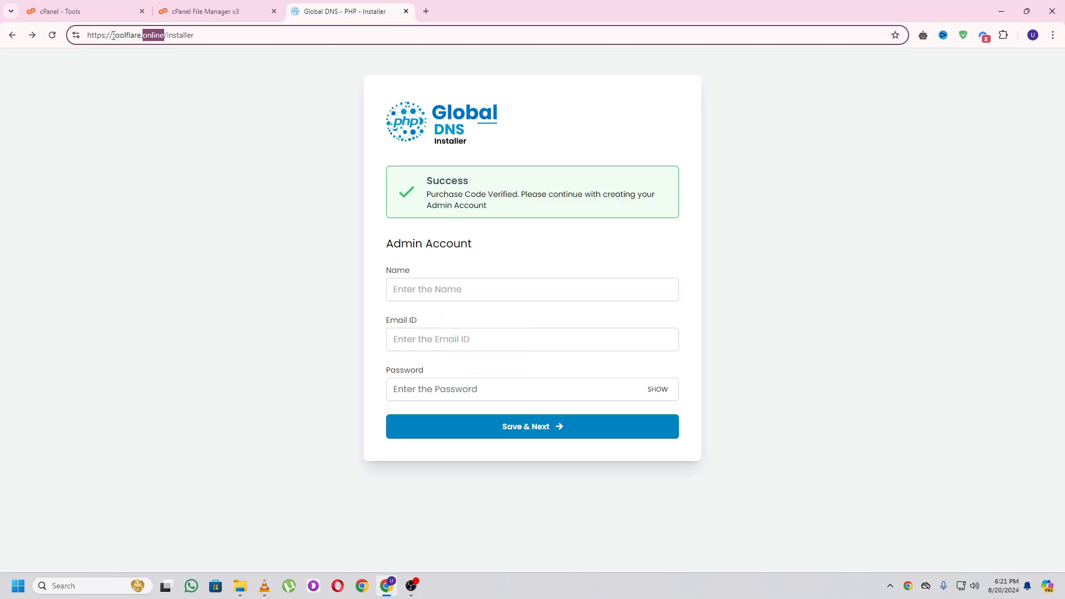
drag(113, 35, 164, 35)
key(ctrl+c)
click(464, 292)
key(ctrl+v)
- Fill in the admin e-mail, accept a suggested strong password, and save the admin account
click(422, 339)
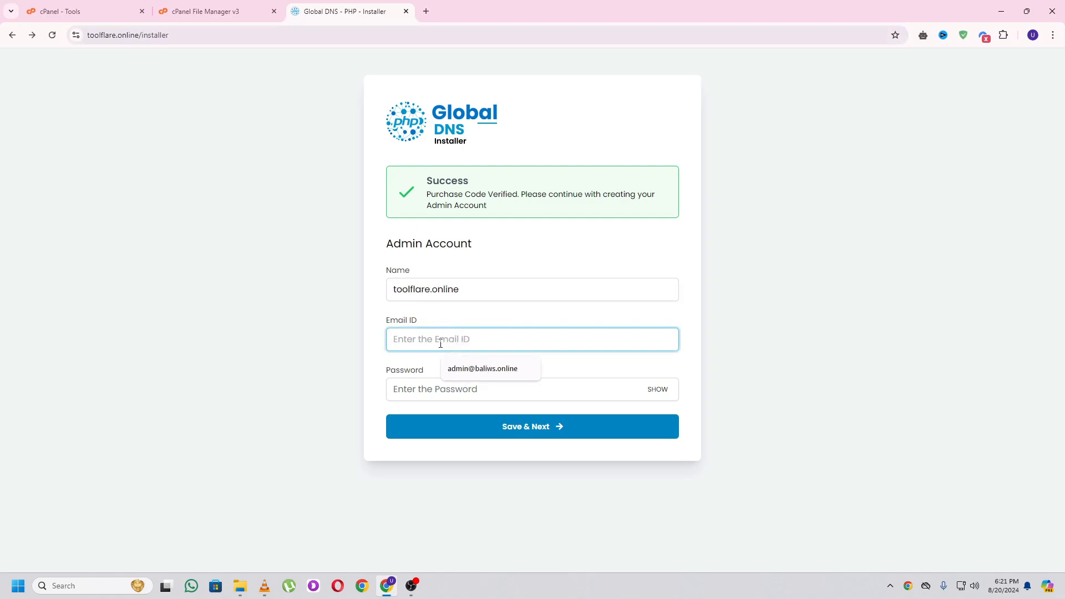
text(AD)
key(BackSpace)
key(BackSpace)
key(ctrl+v)
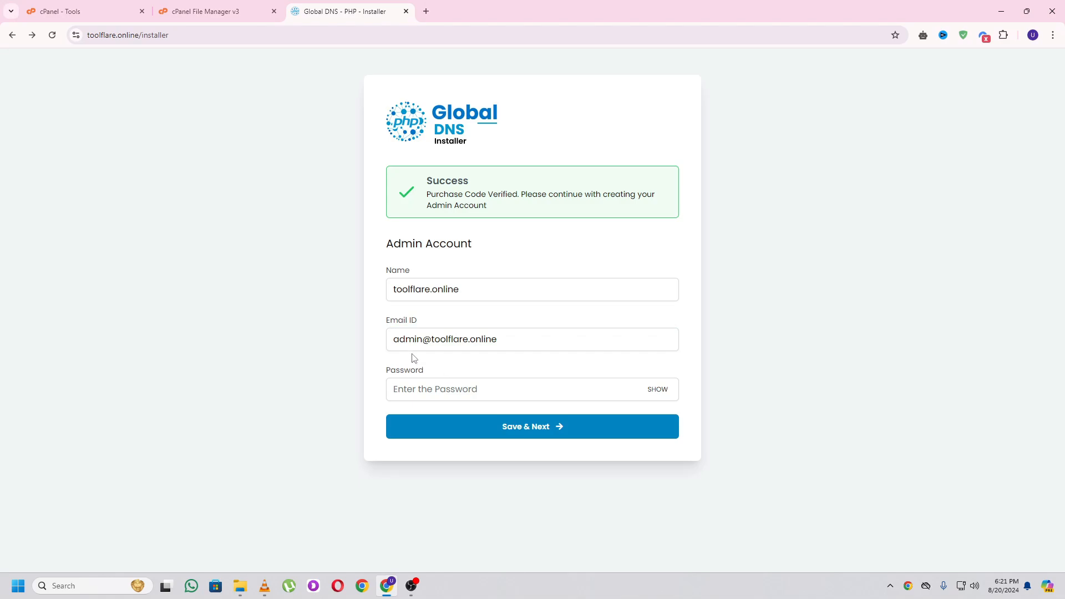
click(447, 388)
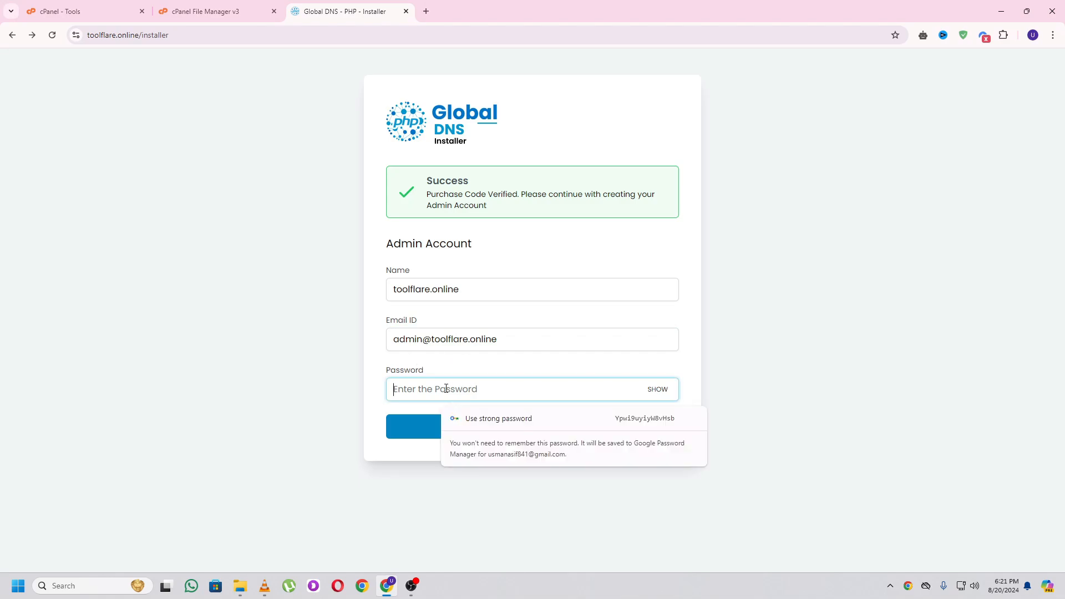
click(488, 418)
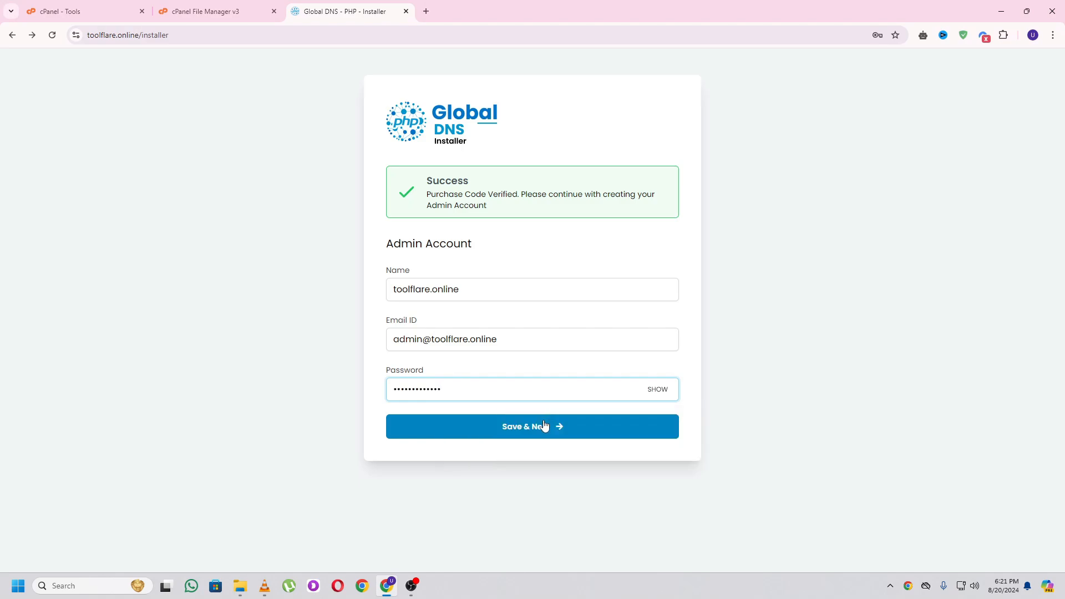
click(531, 427)
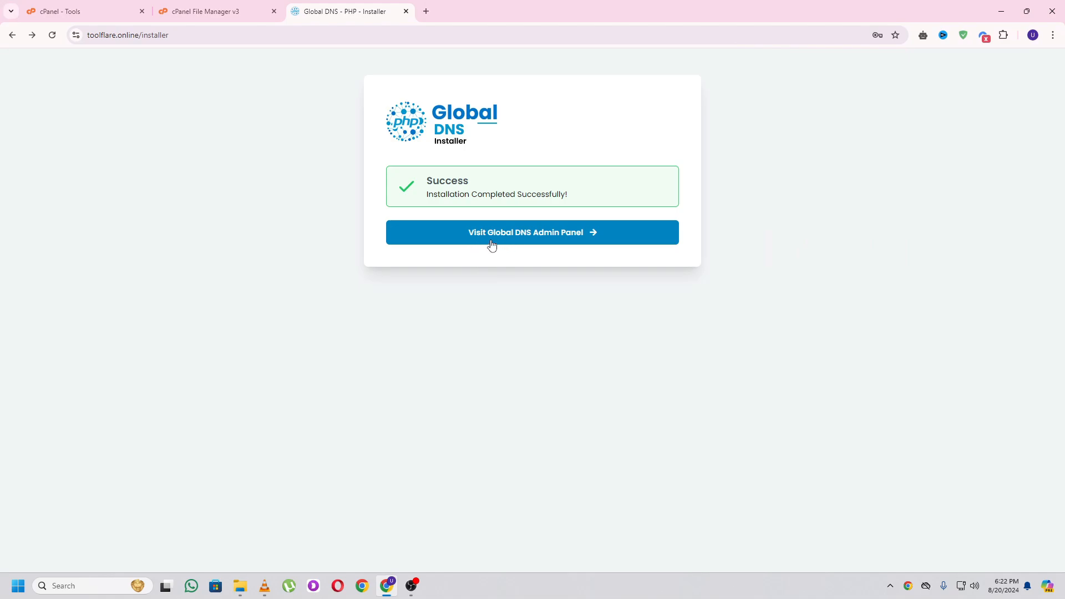
- Go to the admin panel and log in with Remember me ticked
click(544, 240)
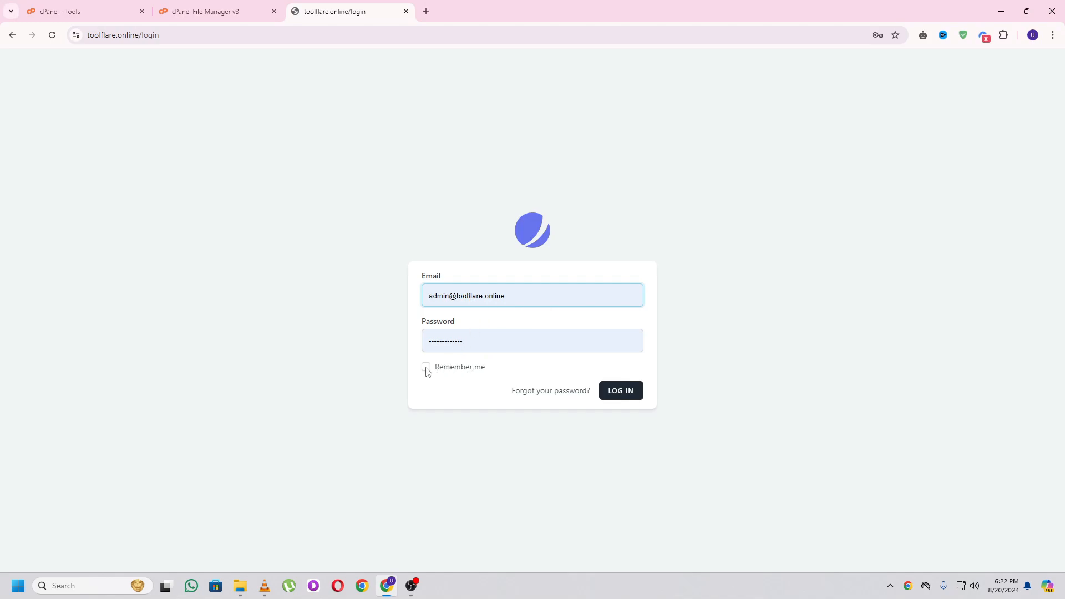
click(426, 368)
click(624, 399)
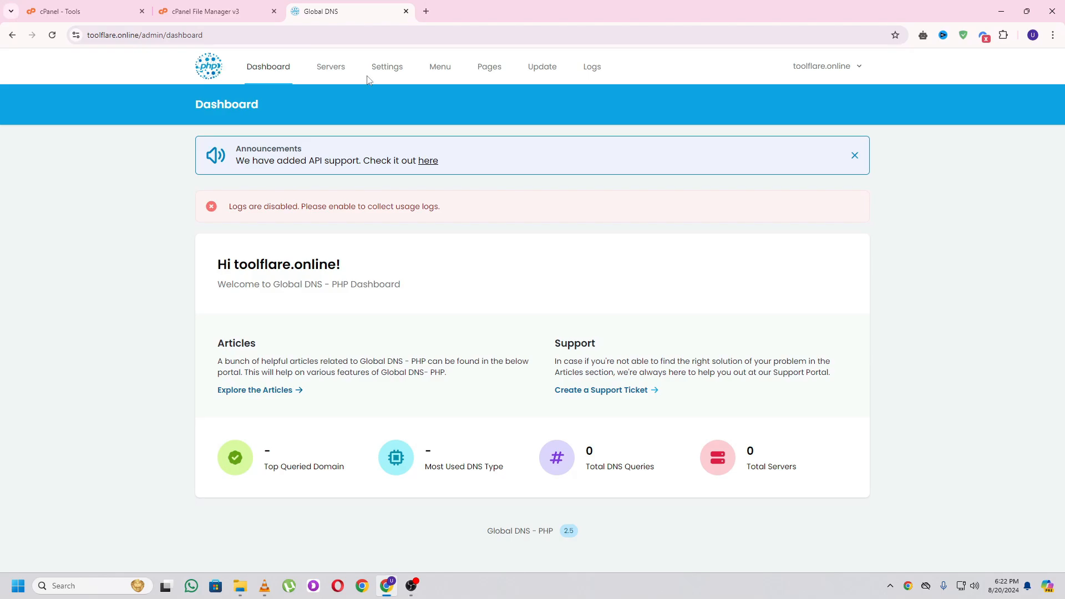
- Load toolflare.online in a new tab, close the old dashboard tab, and reopen the admin area
click(426, 12)
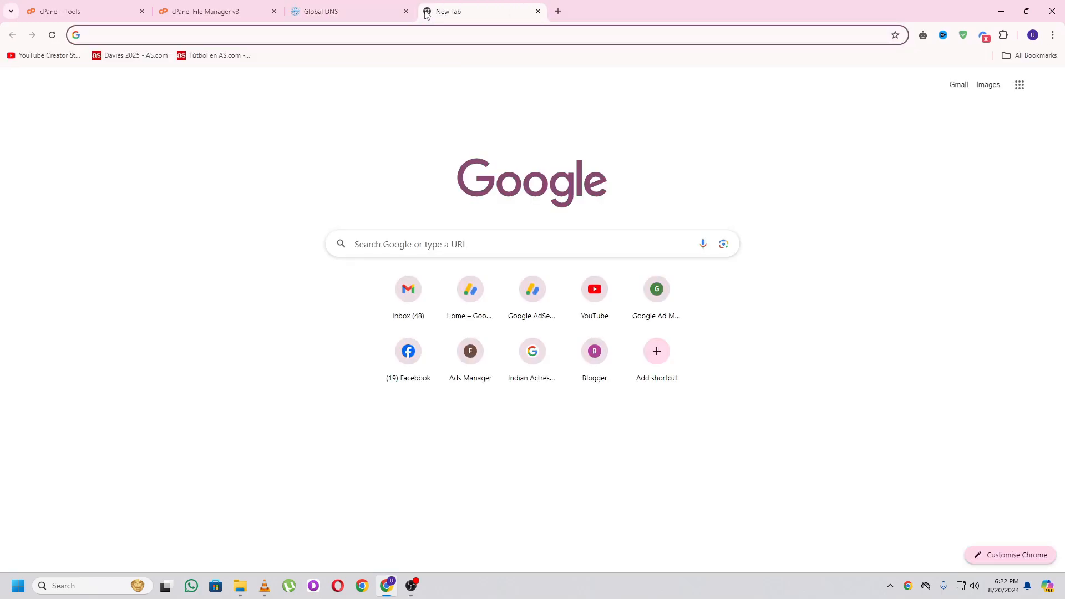
text(toolflare.online)
key(Return)
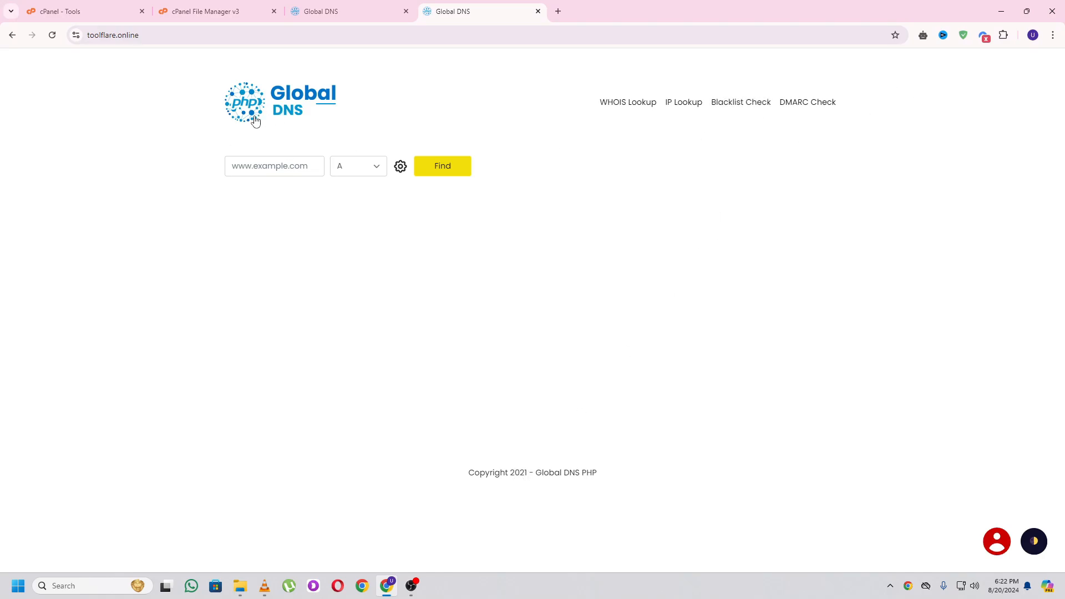
click(351, 10)
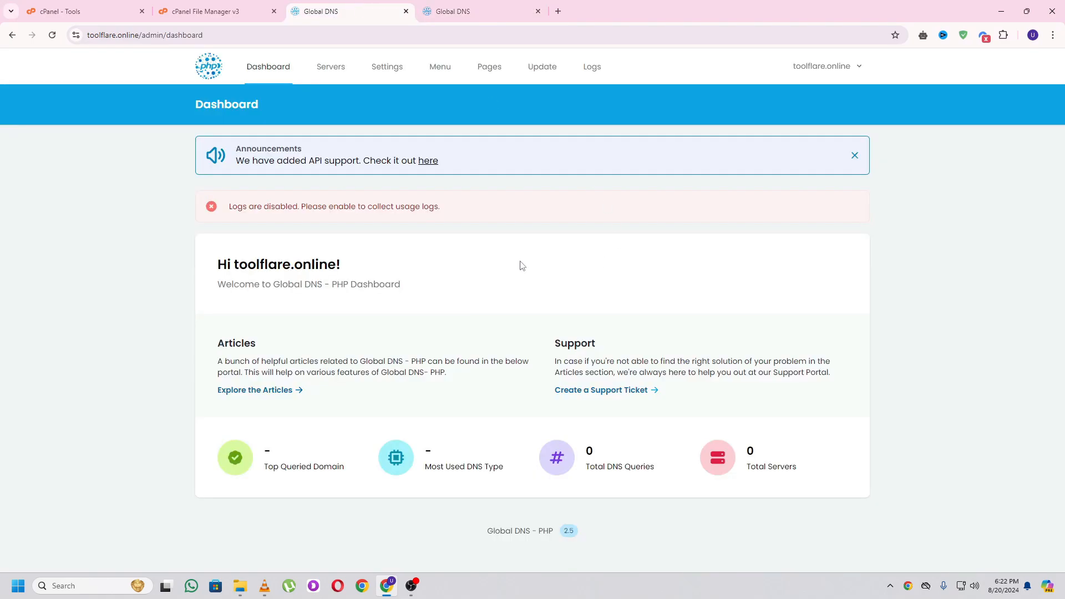
click(406, 12)
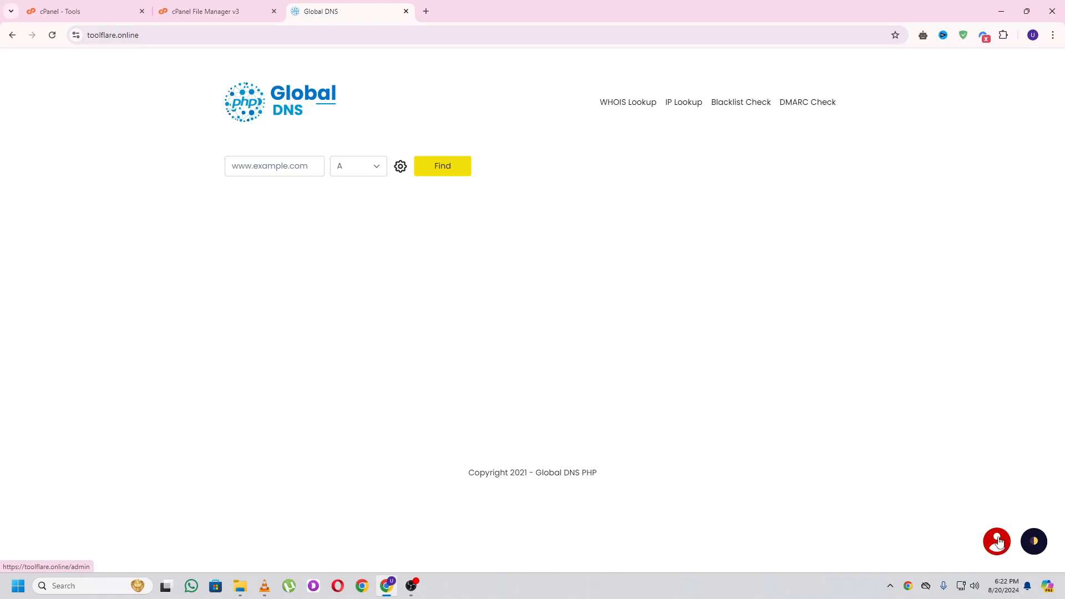
click(998, 542)
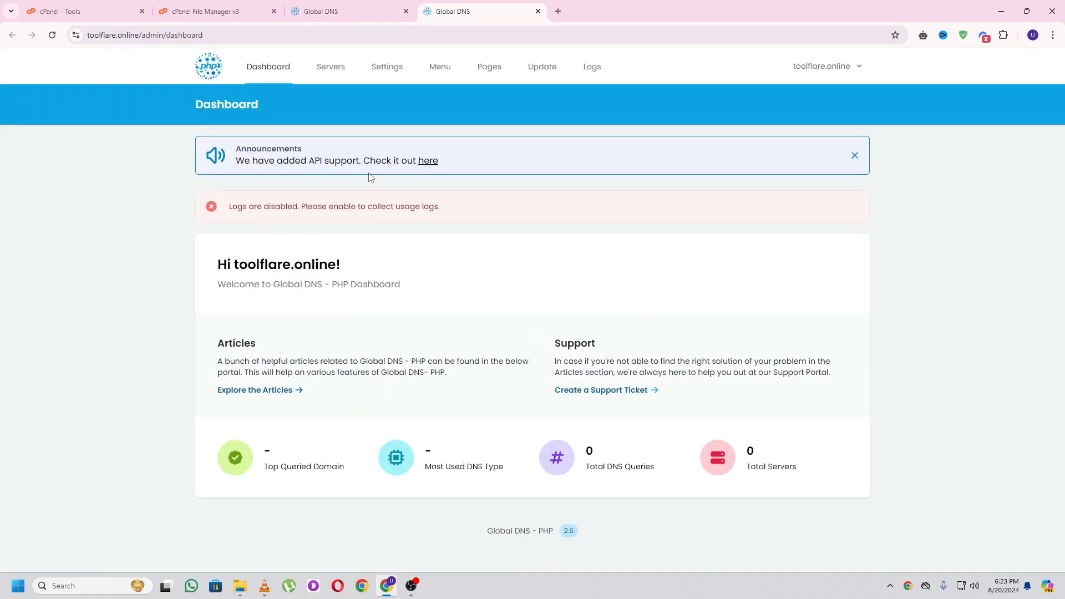
- In Settings, replace the App Name with TOOLFLARE DNS CHECKER
click(380, 71)
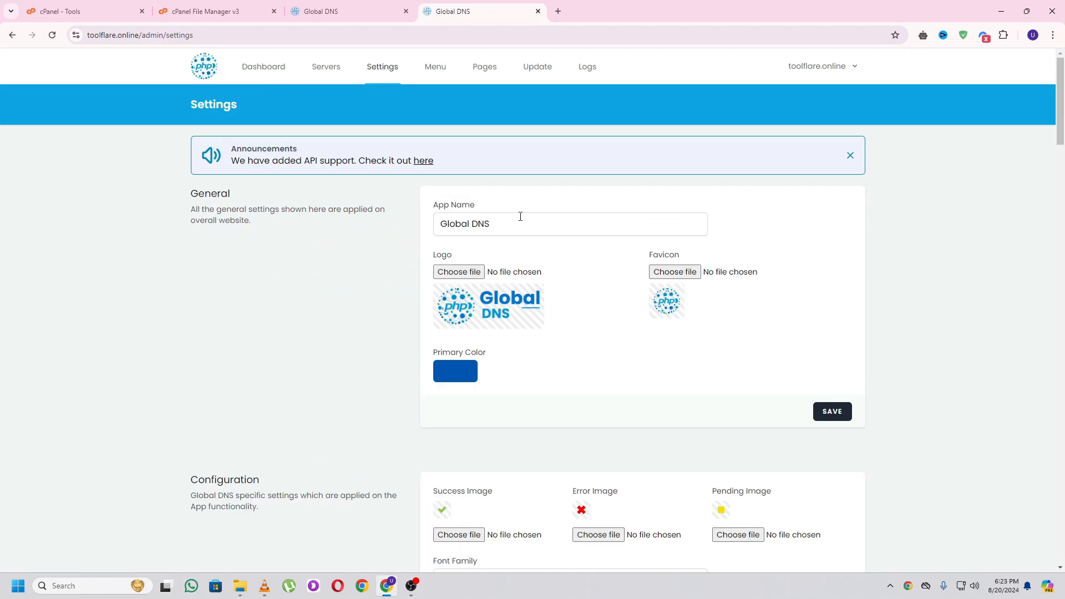
triple_click(518, 225)
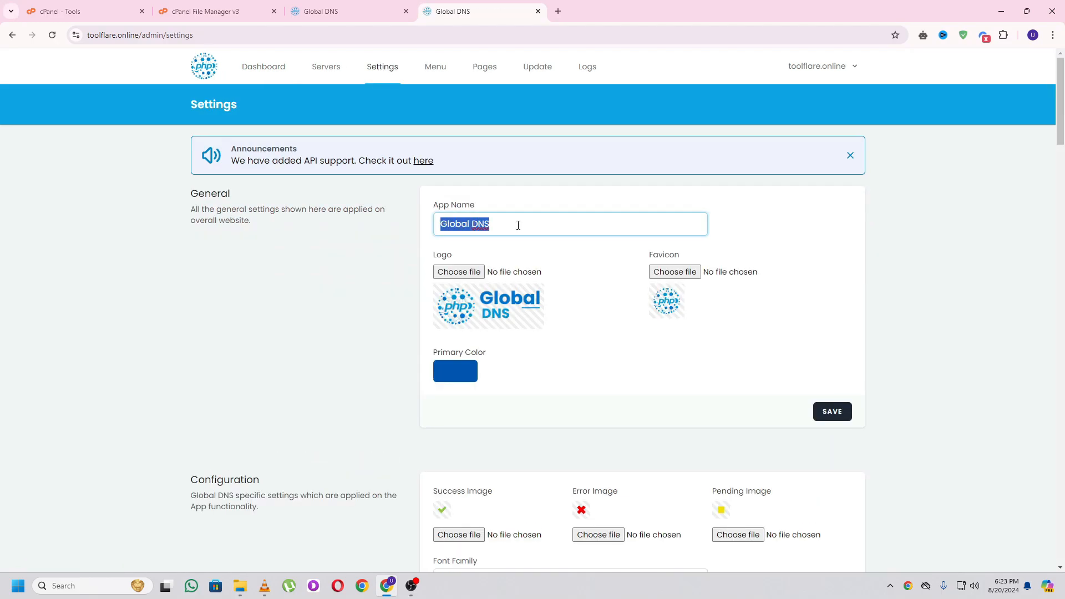
key(BackSpace)
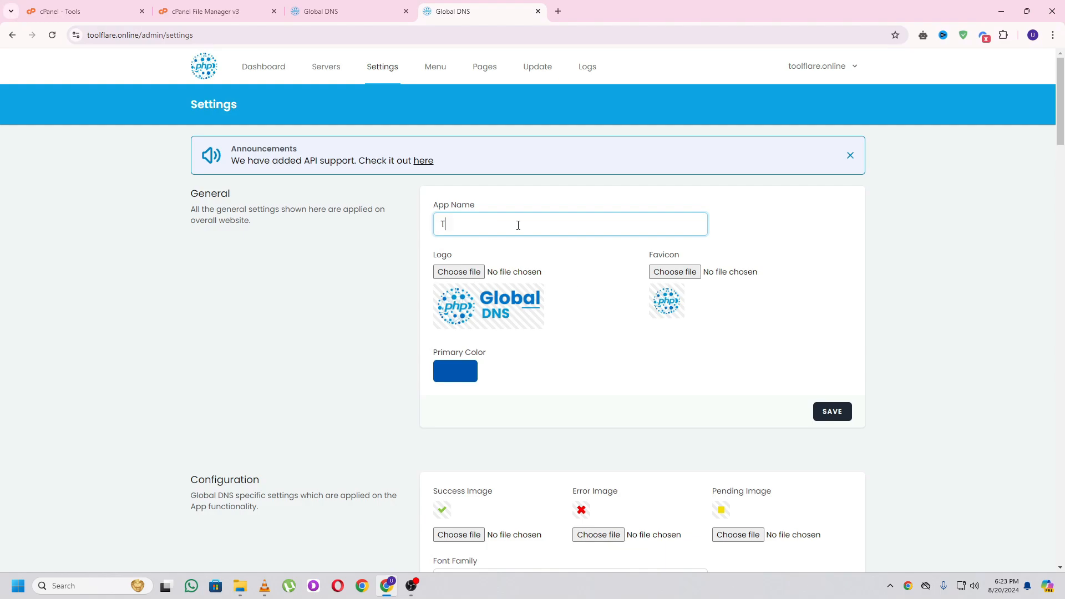
text(TOOLFLARE DNS CHECKER)
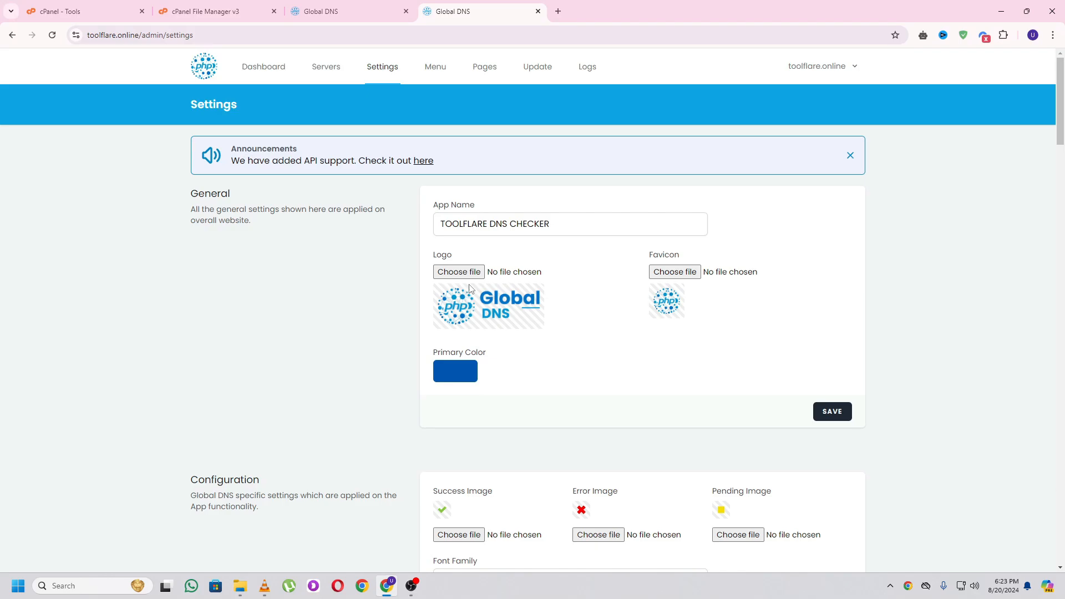
- Work on the Logo file field and save the general settings
click(453, 272)
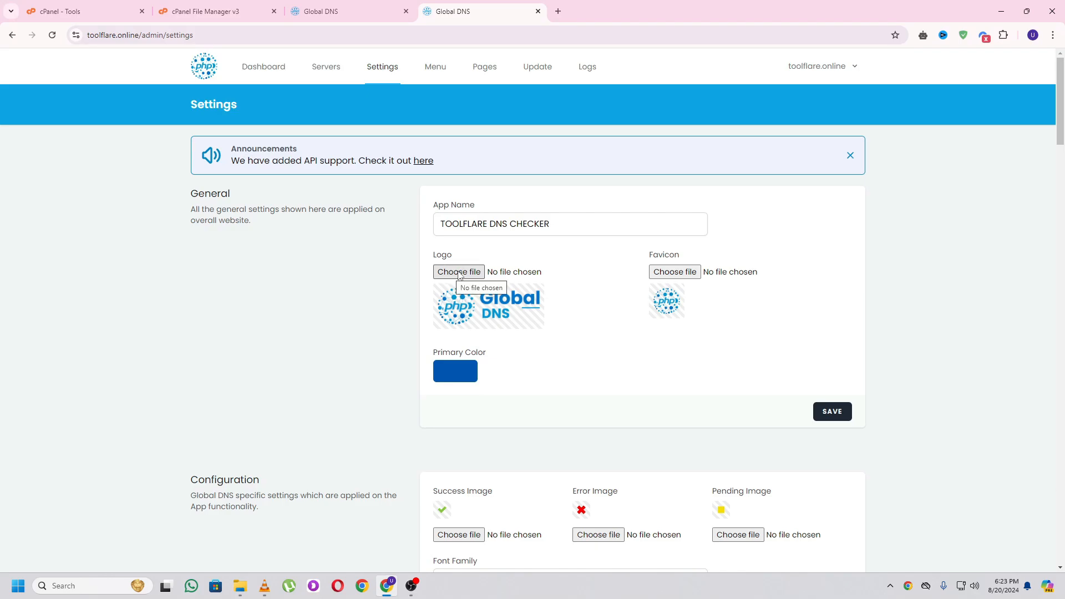
click(464, 272)
key(Escape)
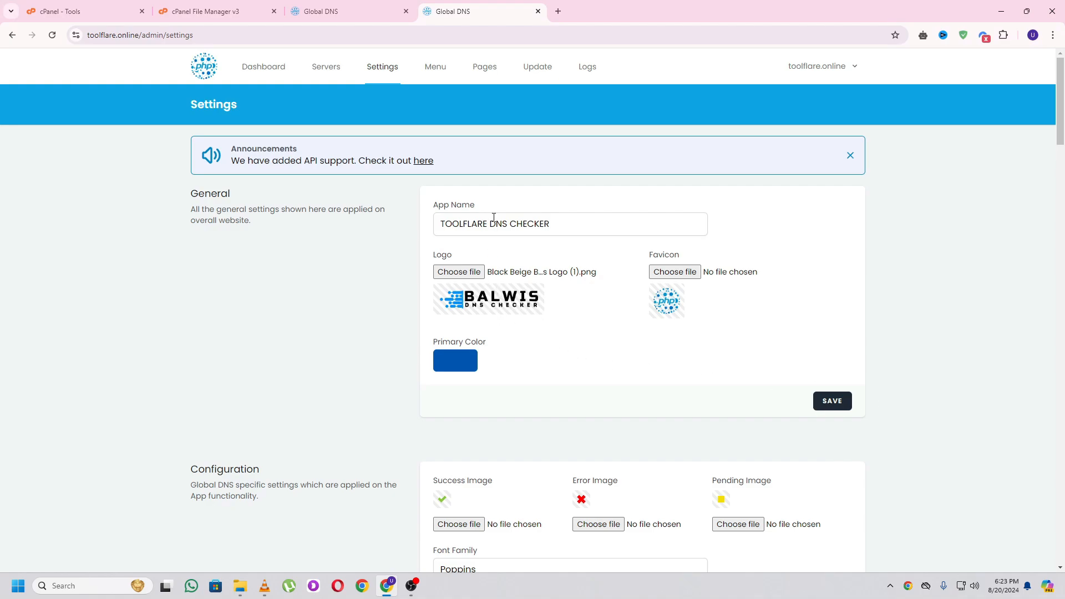
click(832, 402)
- Scroll down to the Text below Map footer copyright field and start editing it
scroll(563, 373, down, 7)
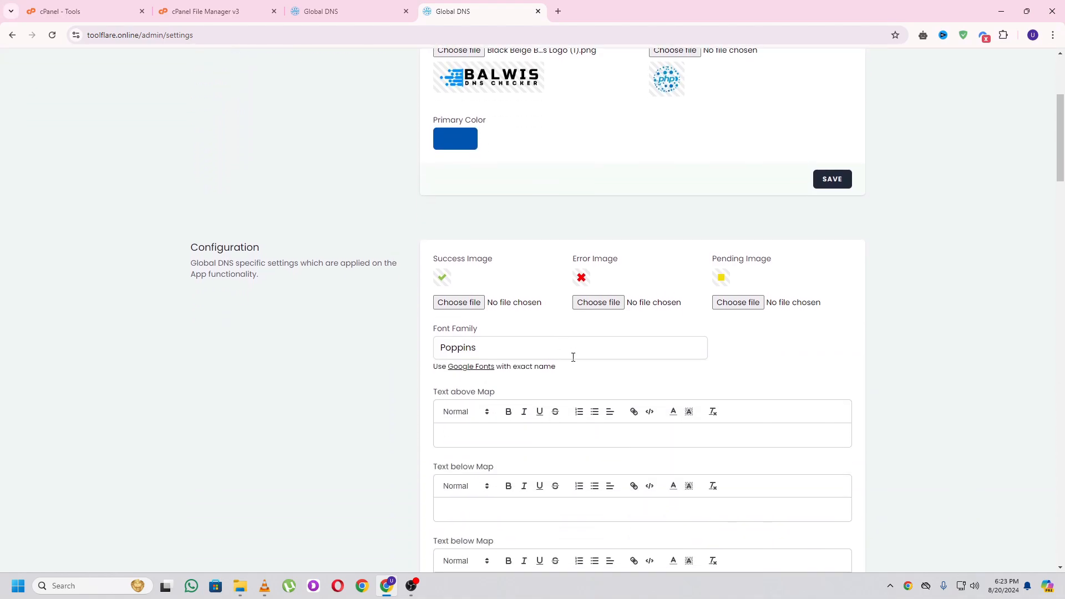
scroll(571, 311, down, 2)
scroll(564, 285, up, 2)
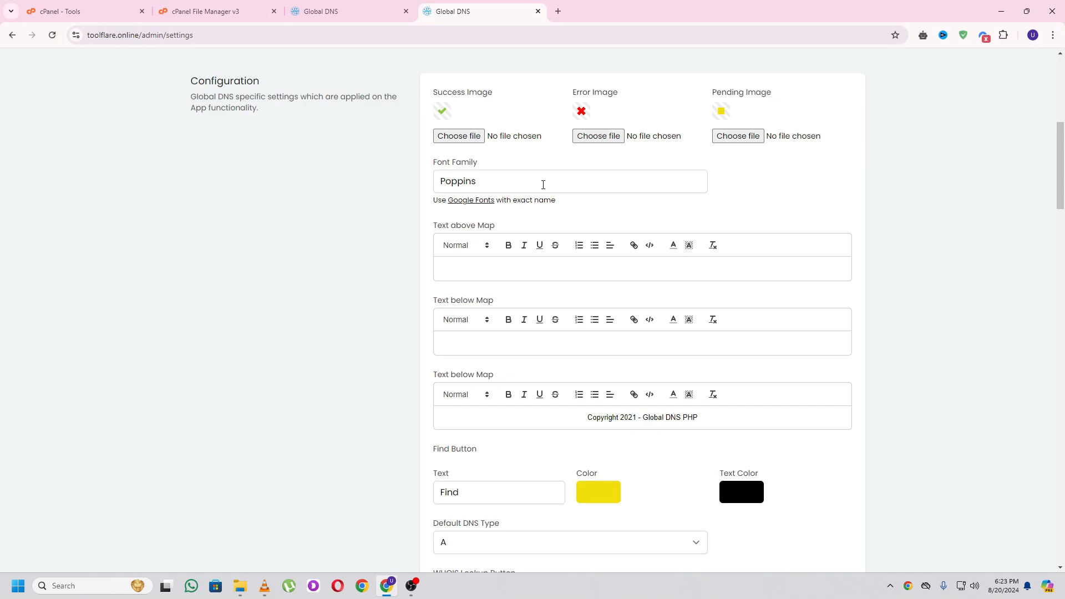
scroll(547, 185, down, 2)
click(588, 307)
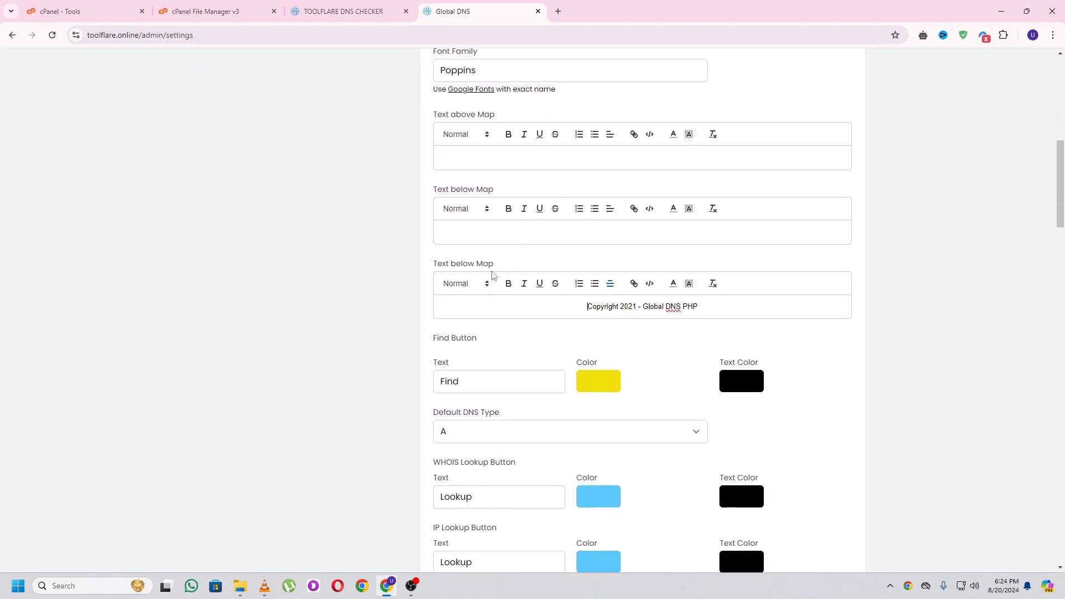
- Compare the live toolflare.online site's text and copyright line with the Baliws DNS Checker site
click(353, 8)
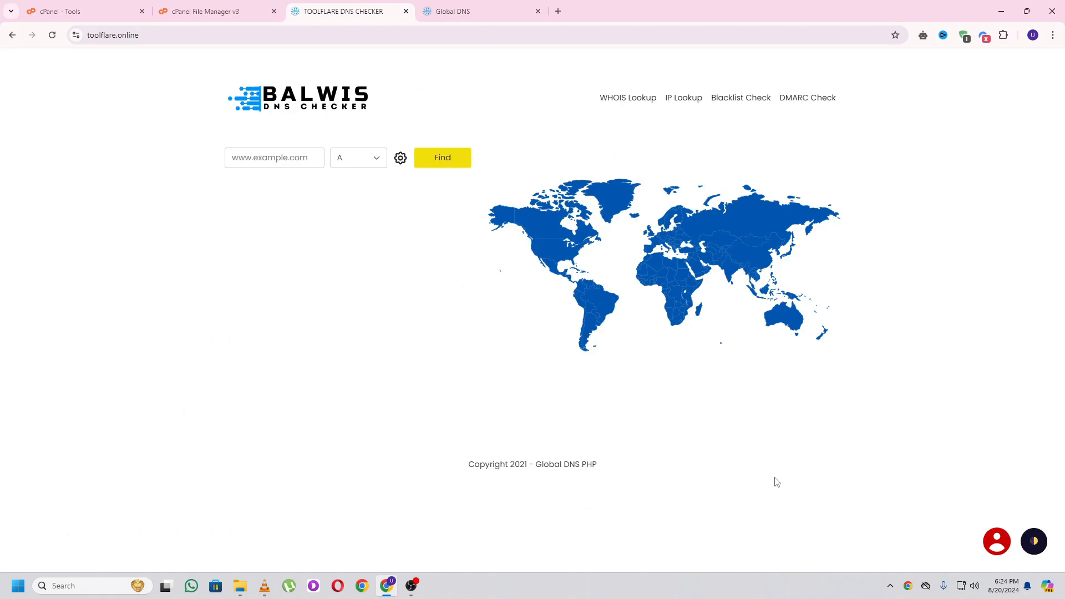
click(555, 14)
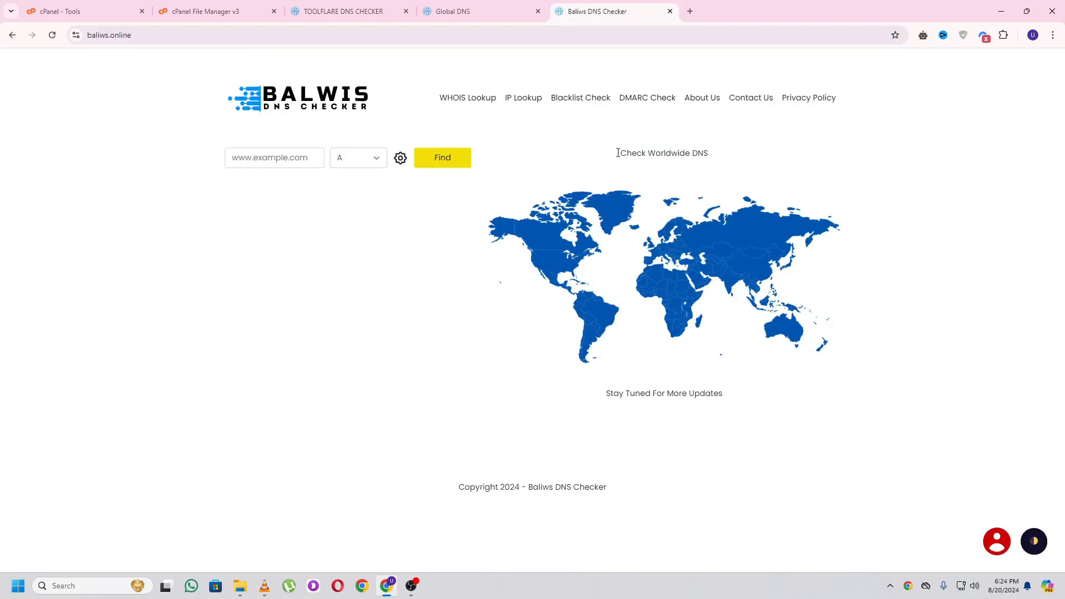
drag(623, 154, 716, 152)
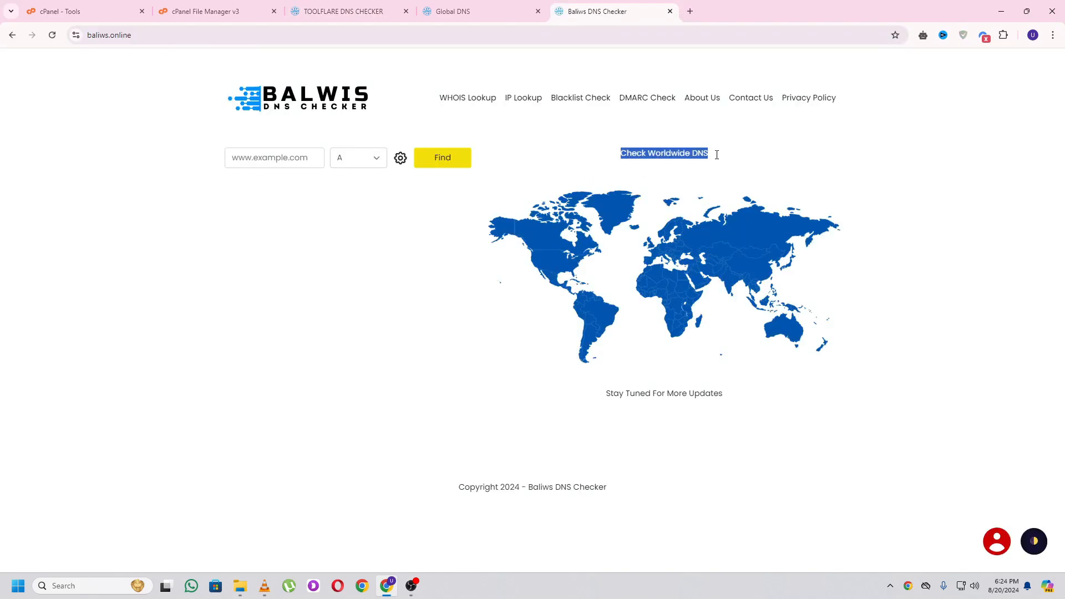
drag(612, 396, 729, 407)
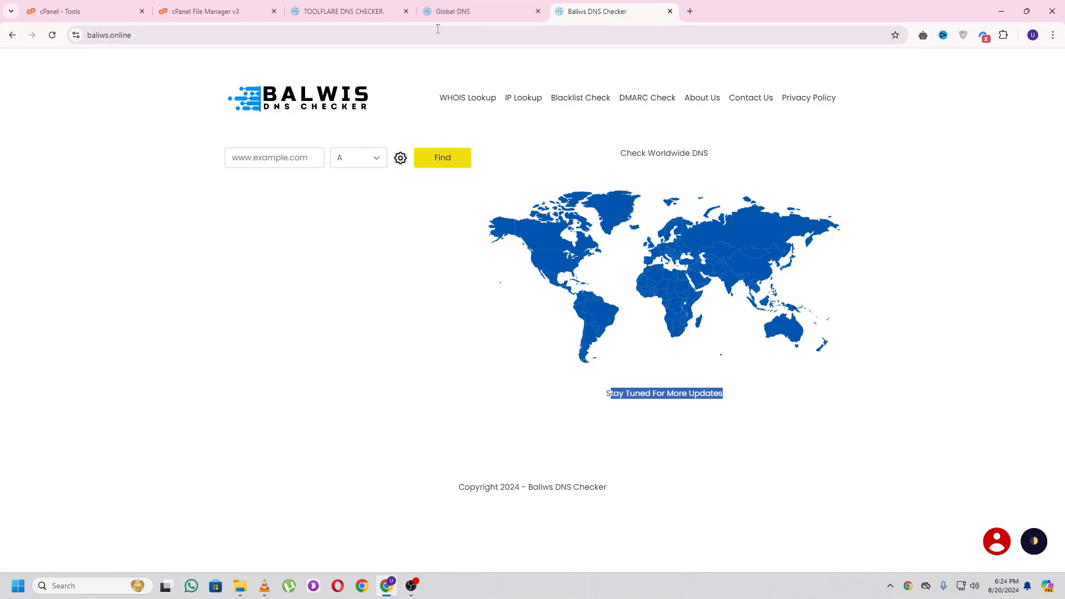
click(452, 10)
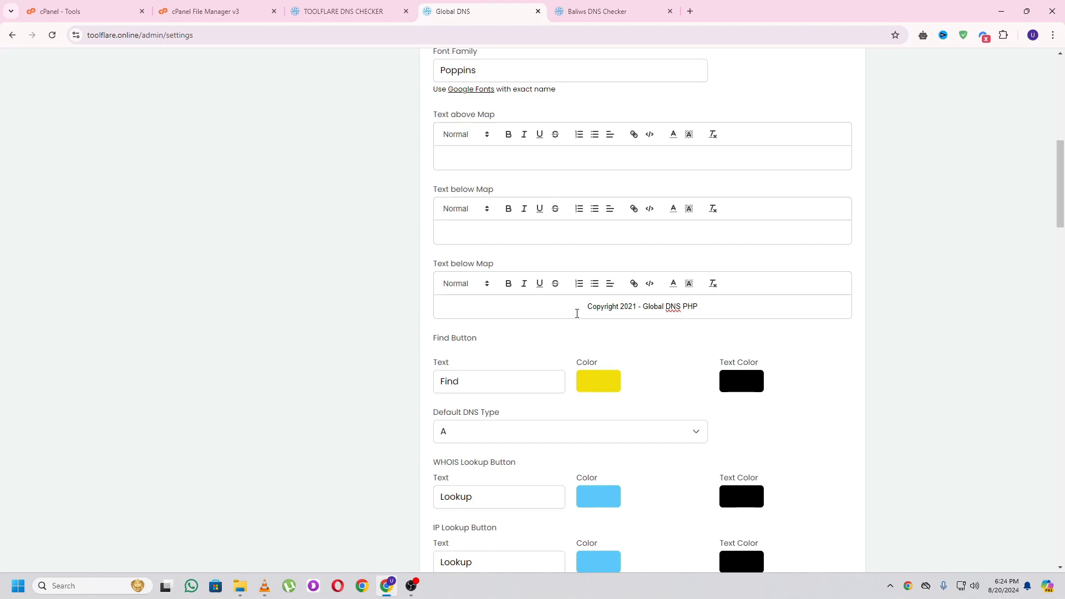
click(560, 9)
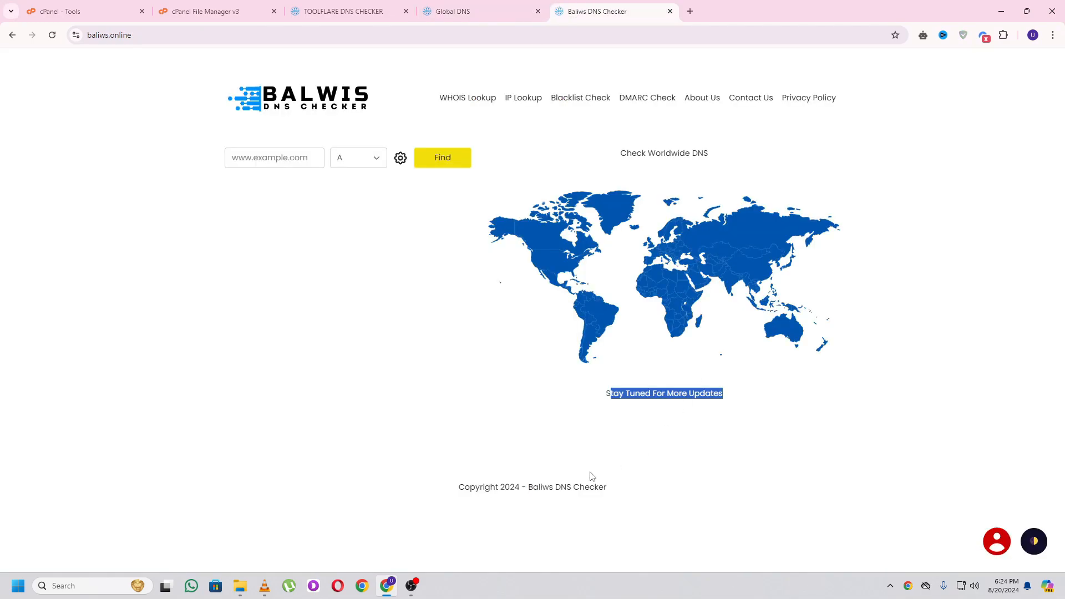
key(ctrl+shift+Tab)
key(ctrl+shift+Tab)
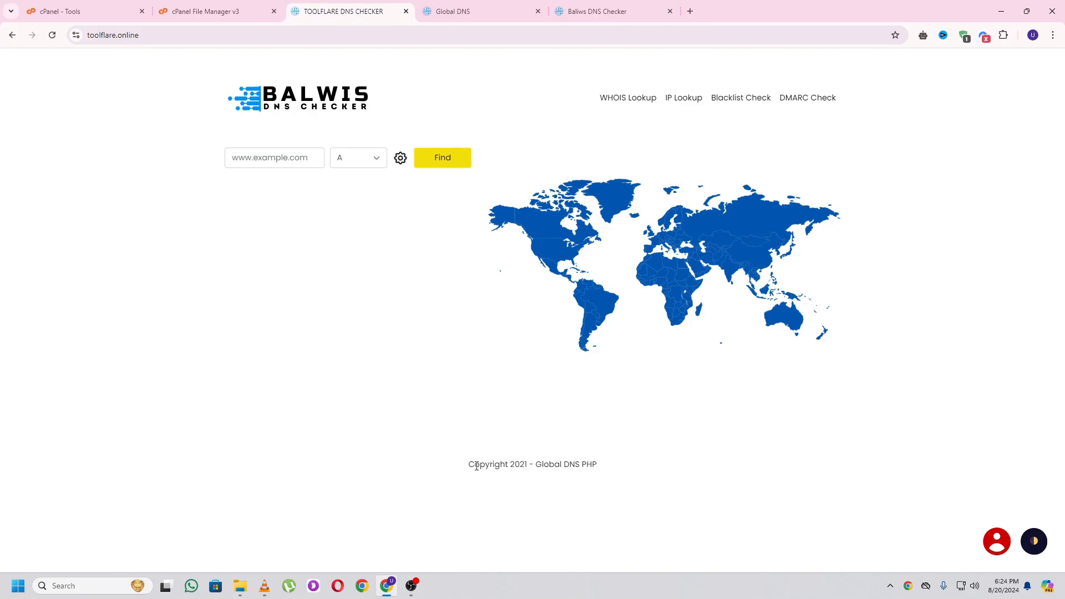
drag(469, 466, 549, 466)
click(519, 466)
click(482, 11)
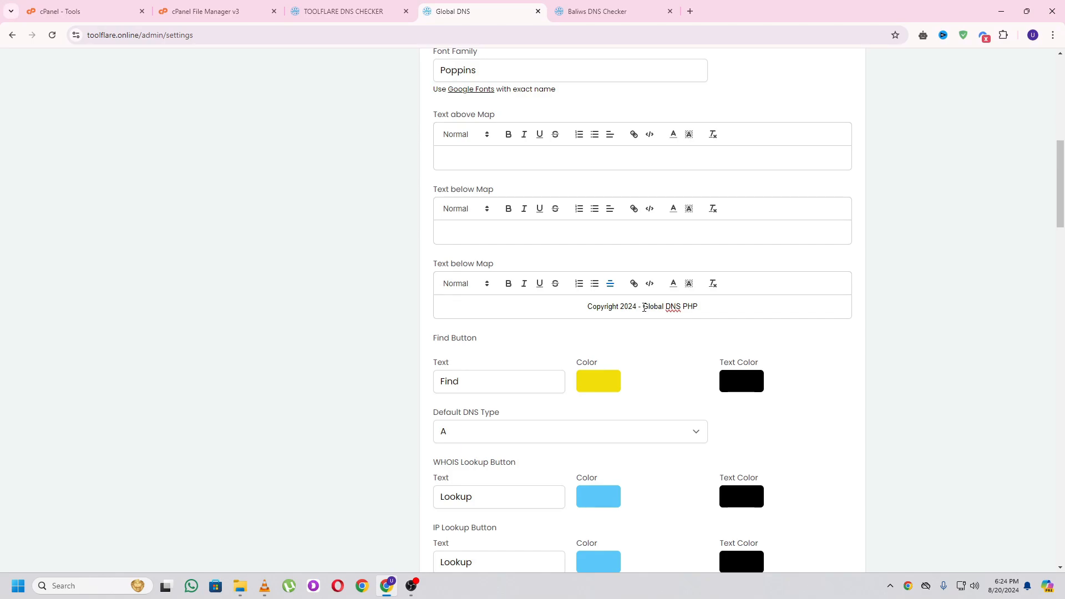
- Replace 'Global DNS PHP' in the copyright line with the pasted Toolflare name
drag(644, 308, 717, 309)
key(BackSpace)
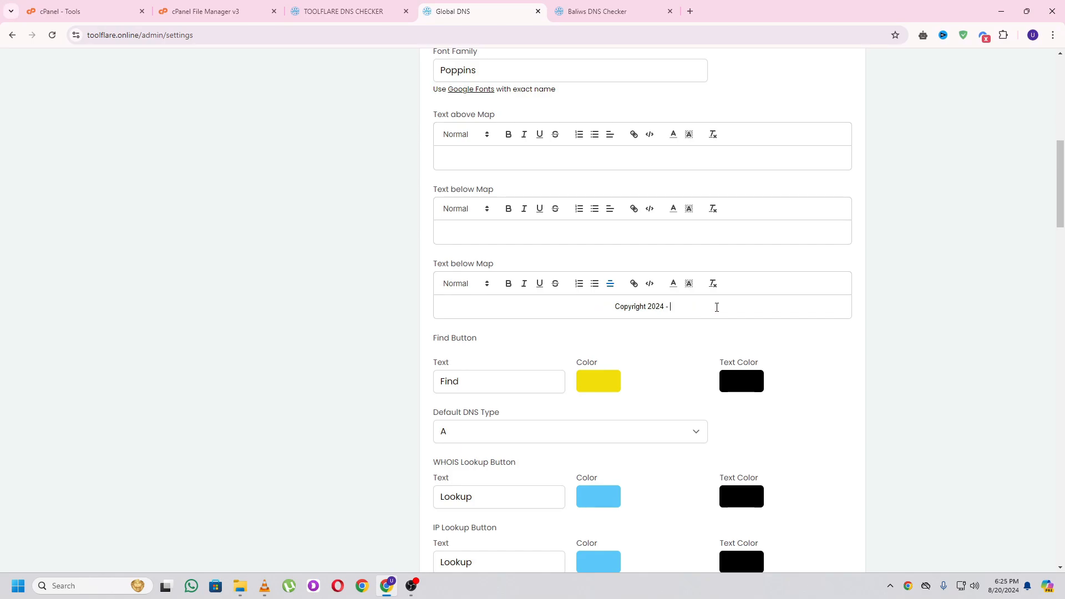
text(Toolflare)
scroll(803, 363, down, 2)
scroll(803, 363, down, 2)
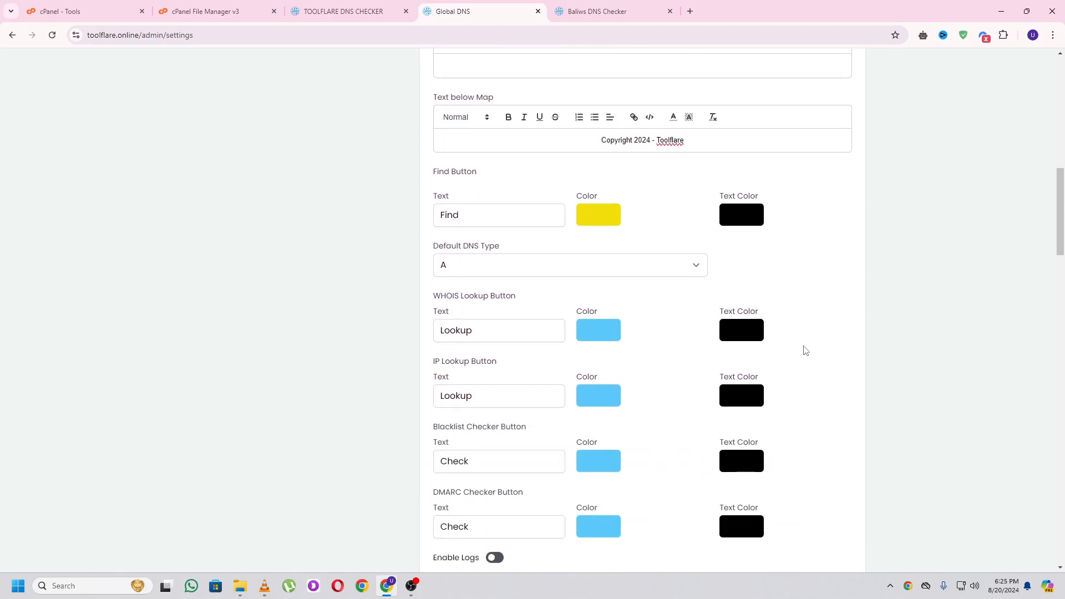
scroll(704, 317, down, 5)
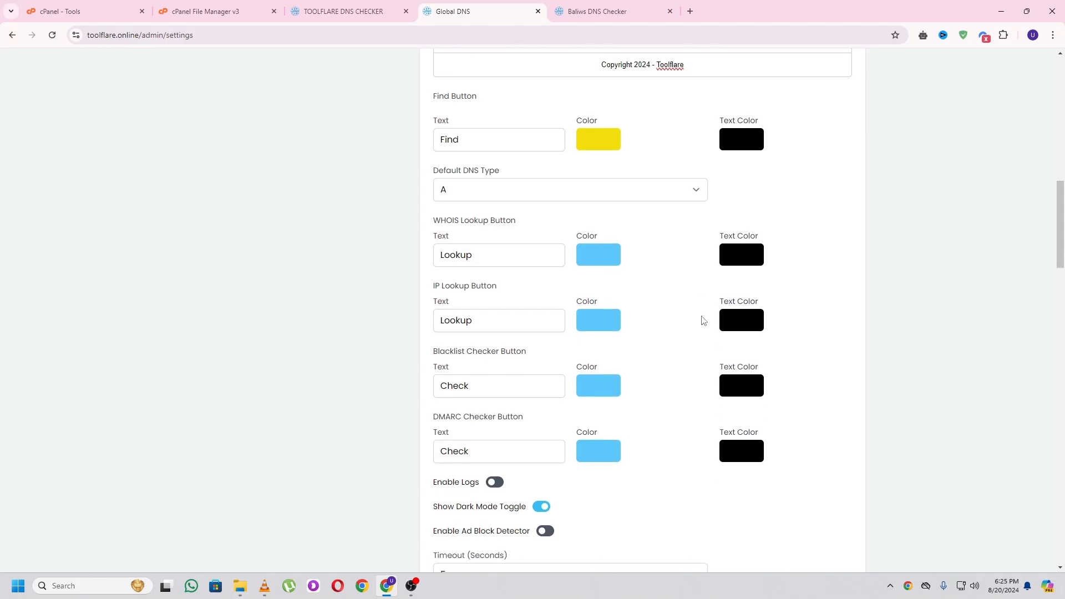
scroll(696, 307, down, 10)
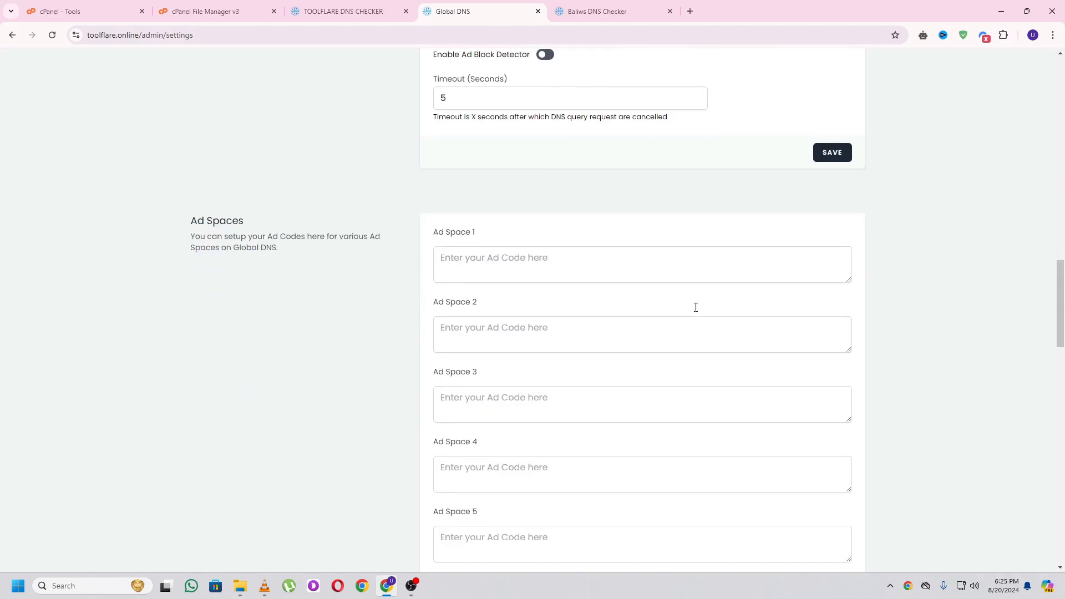
scroll(749, 381, down, 7)
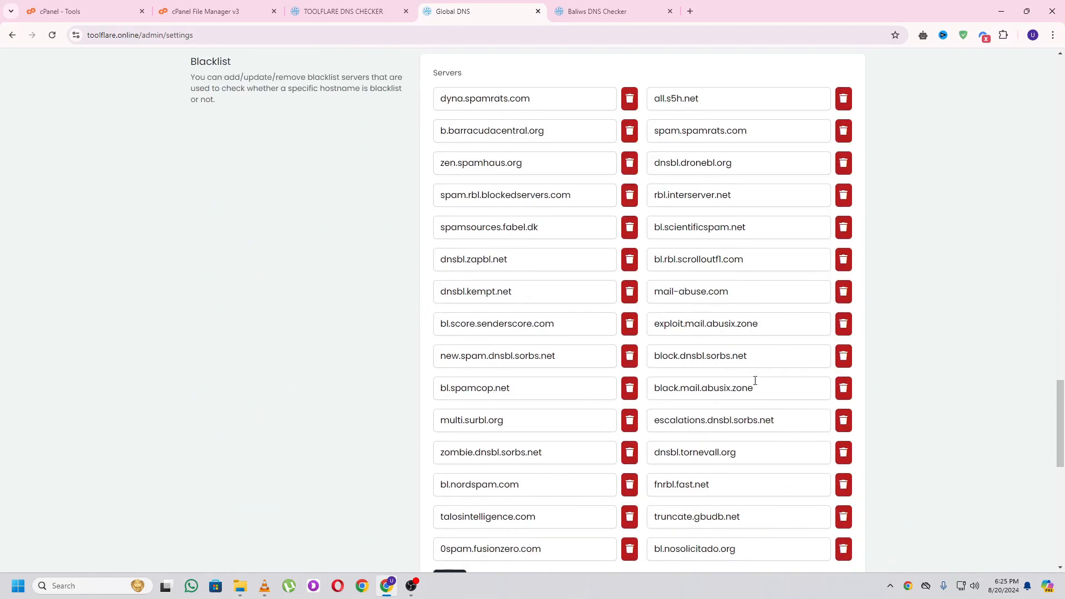
scroll(757, 381, up, 13)
scroll(507, 270, up, 2)
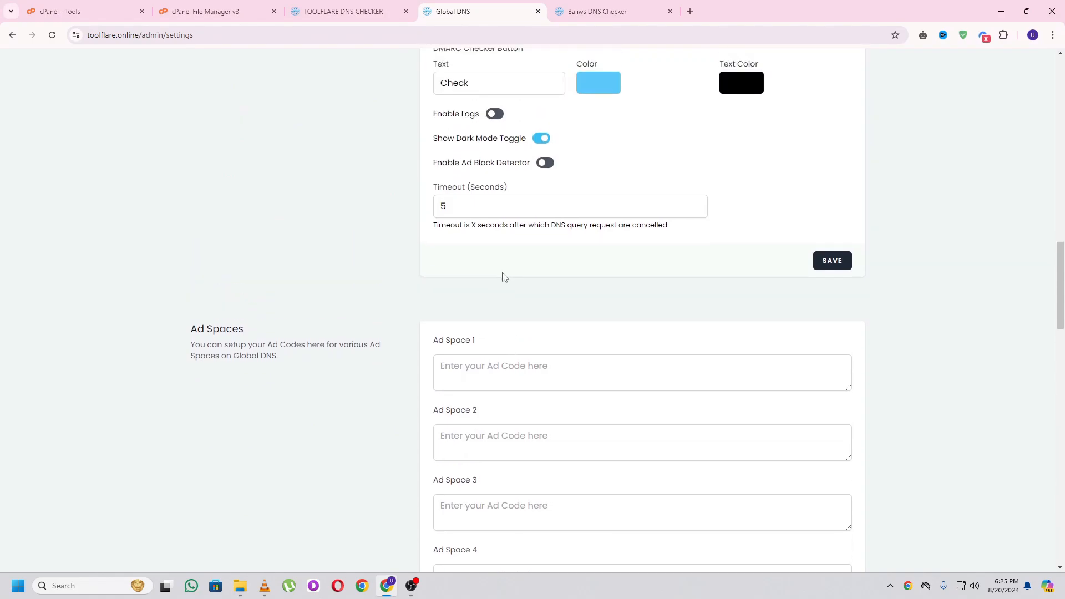
scroll(501, 276, down, 3)
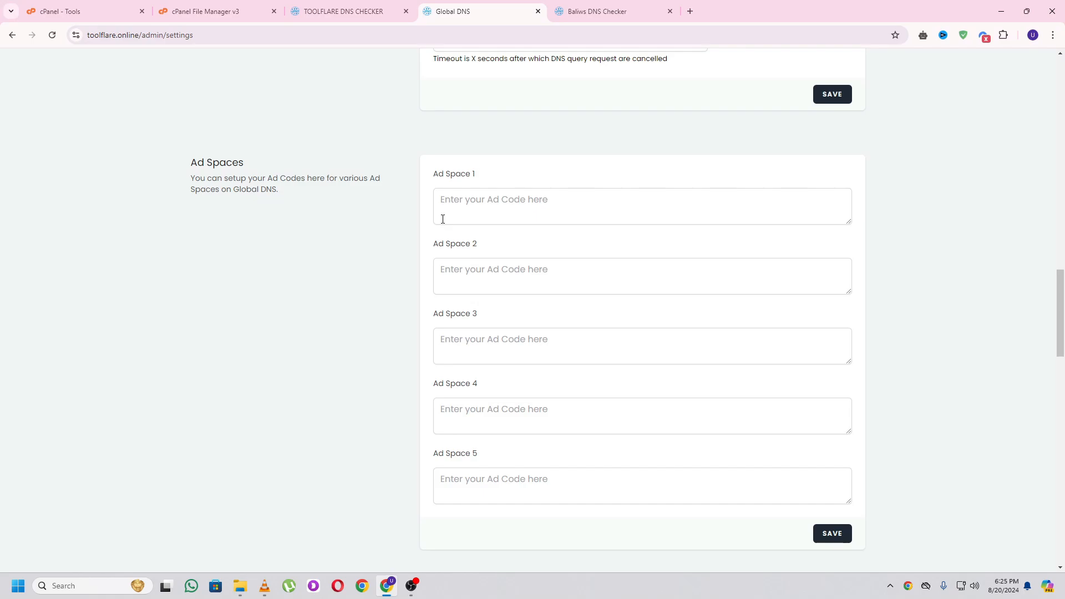
- Save the DNS configuration settings
click(475, 207)
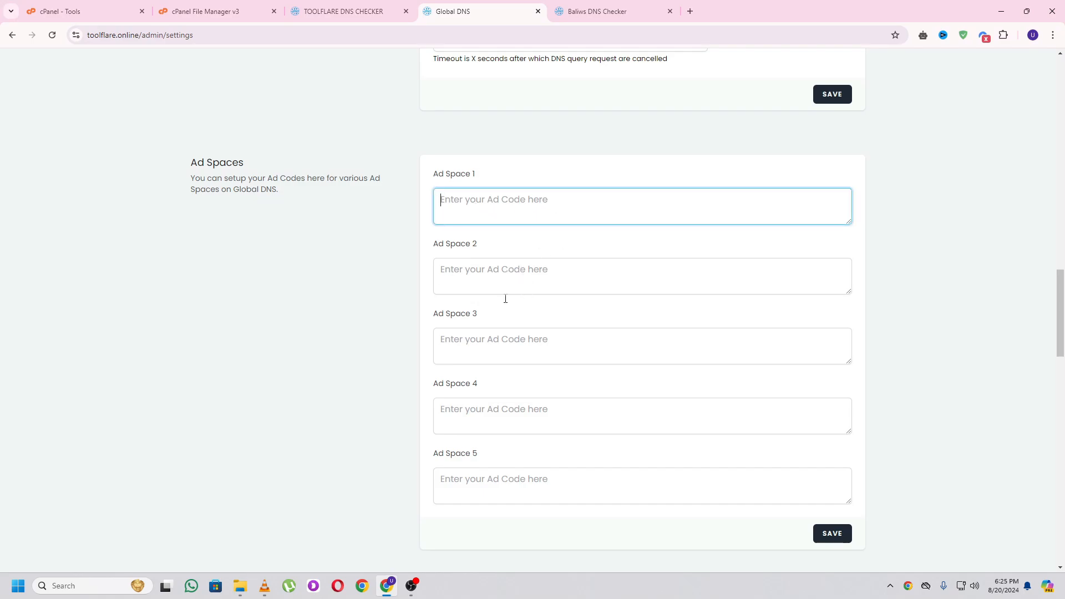
scroll(538, 335, down, 10)
scroll(541, 337, up, 8)
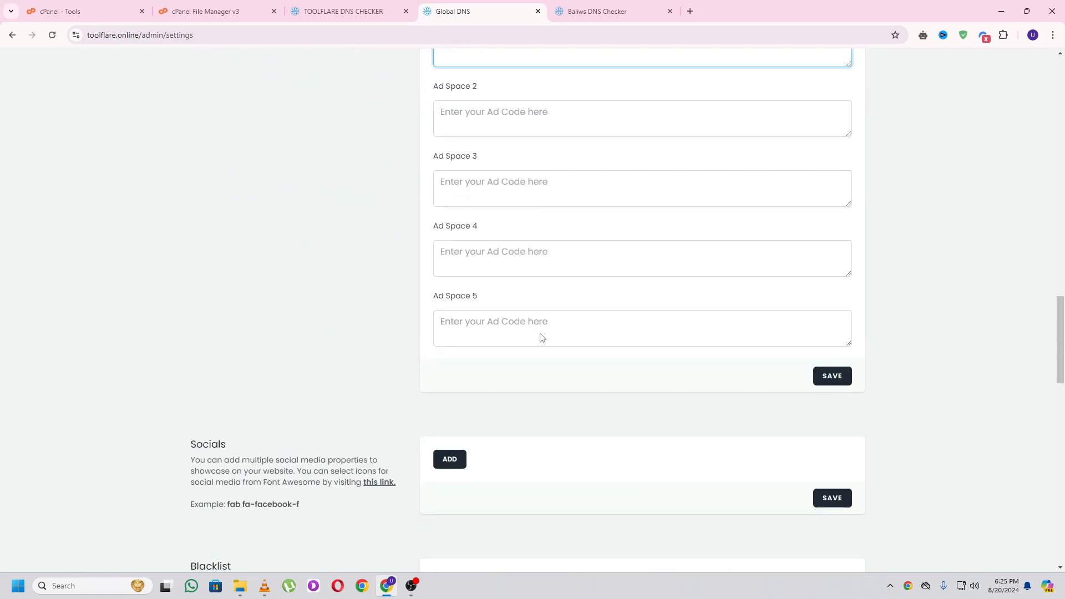
scroll(541, 338, up, 7)
click(832, 315)
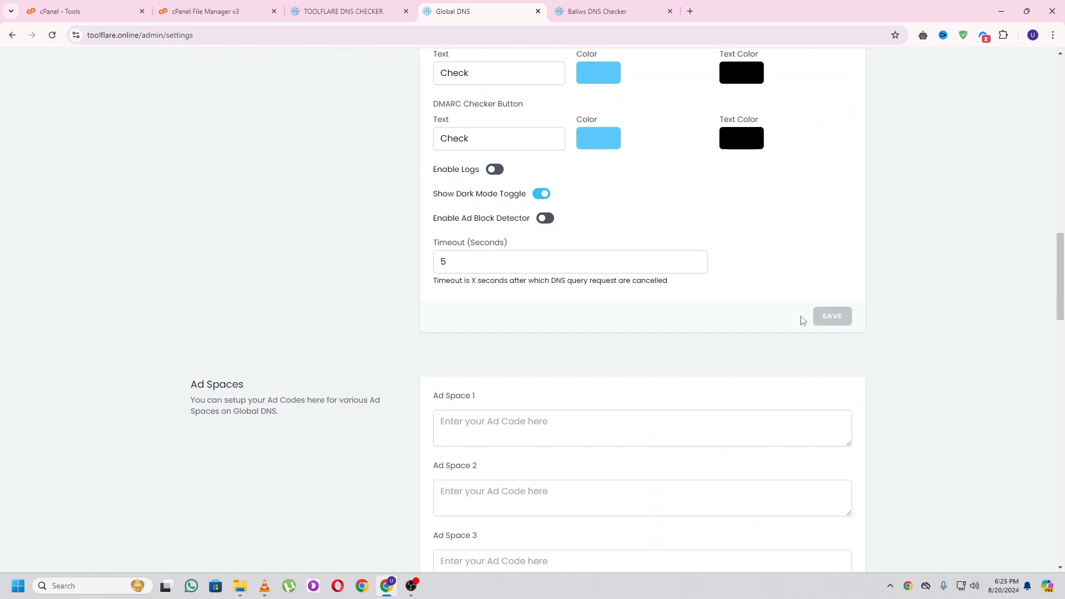
- Review the Ad Spaces, Socials, Blacklist and Advance settings and check the live site
scroll(647, 328, down, 12)
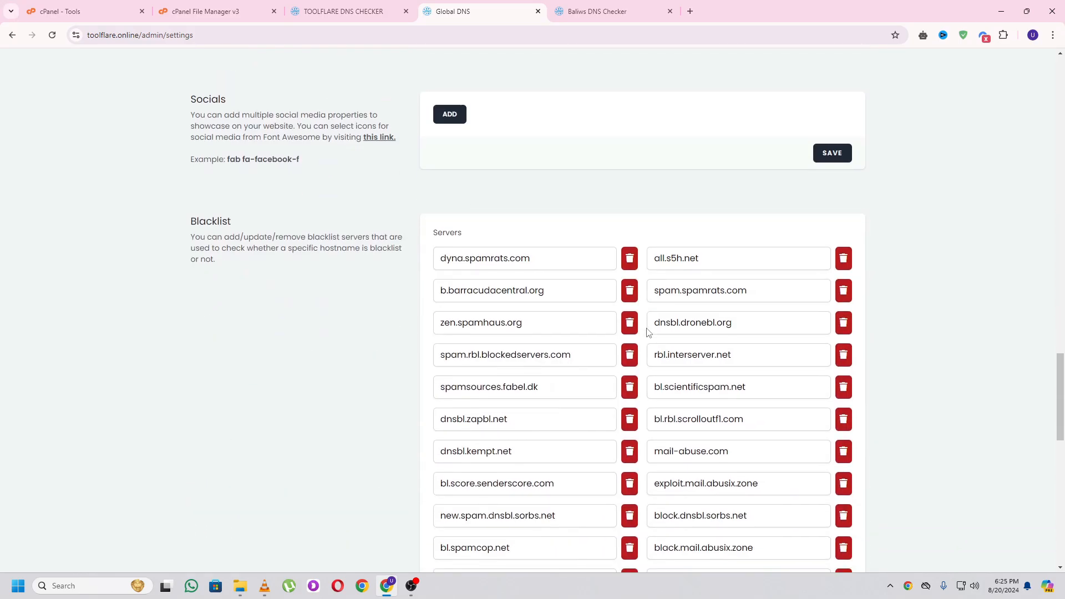
scroll(647, 332, up, 2)
scroll(555, 278, down, 6)
scroll(509, 218, up, 6)
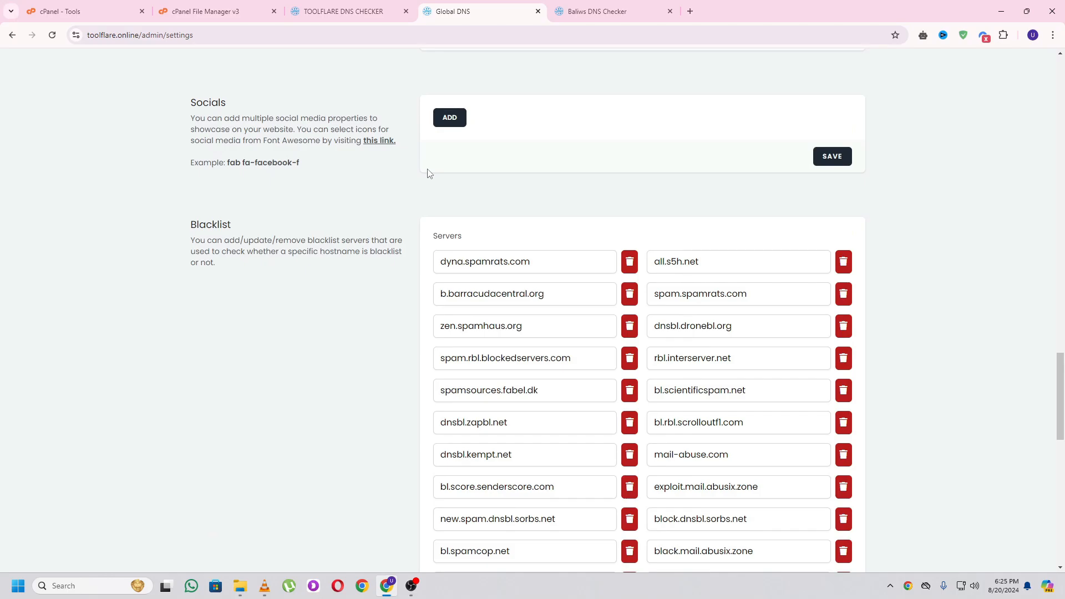
scroll(521, 195, up, 1)
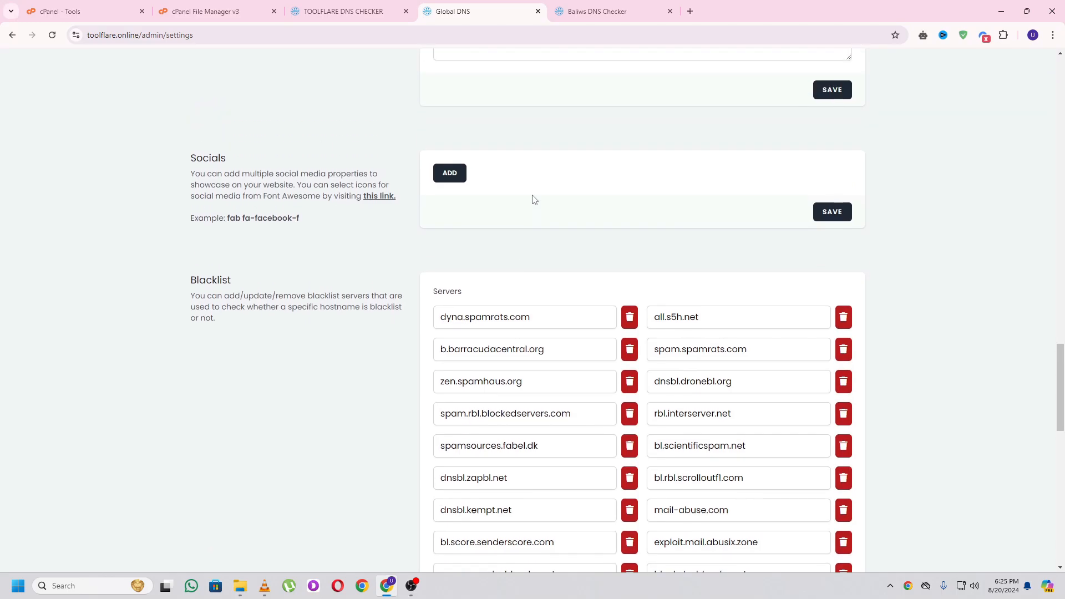
scroll(533, 198, down, 11)
scroll(540, 194, down, 2)
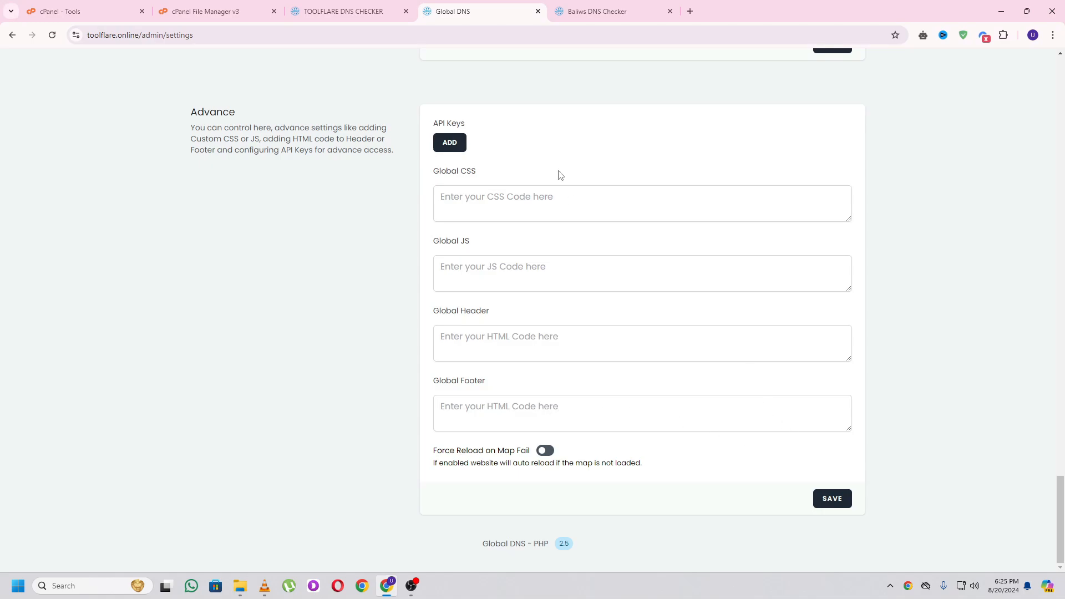
click(593, 10)
click(512, 10)
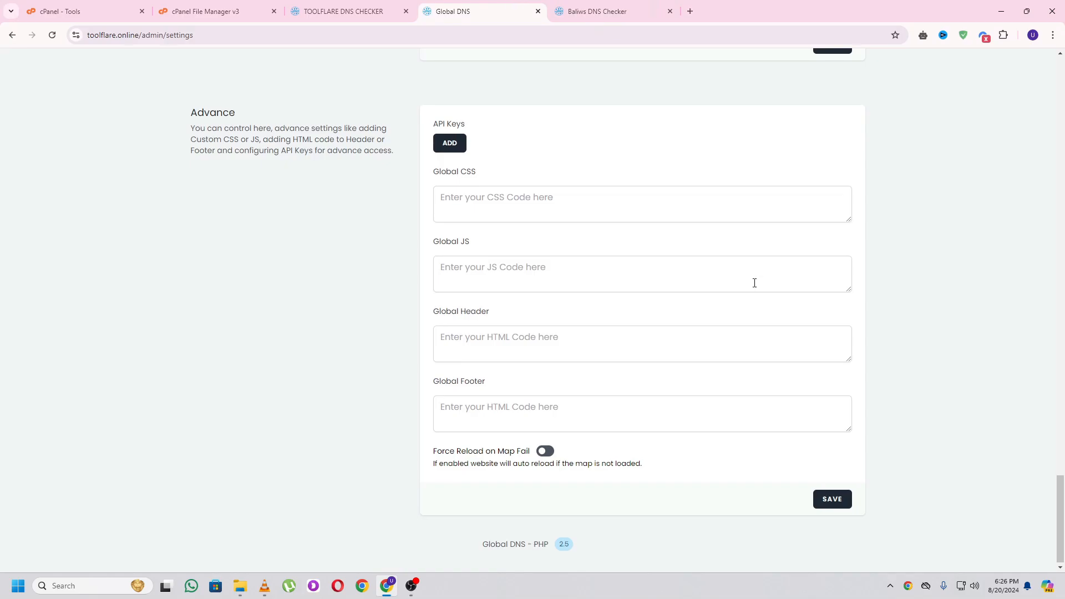
scroll(754, 283, up, 20)
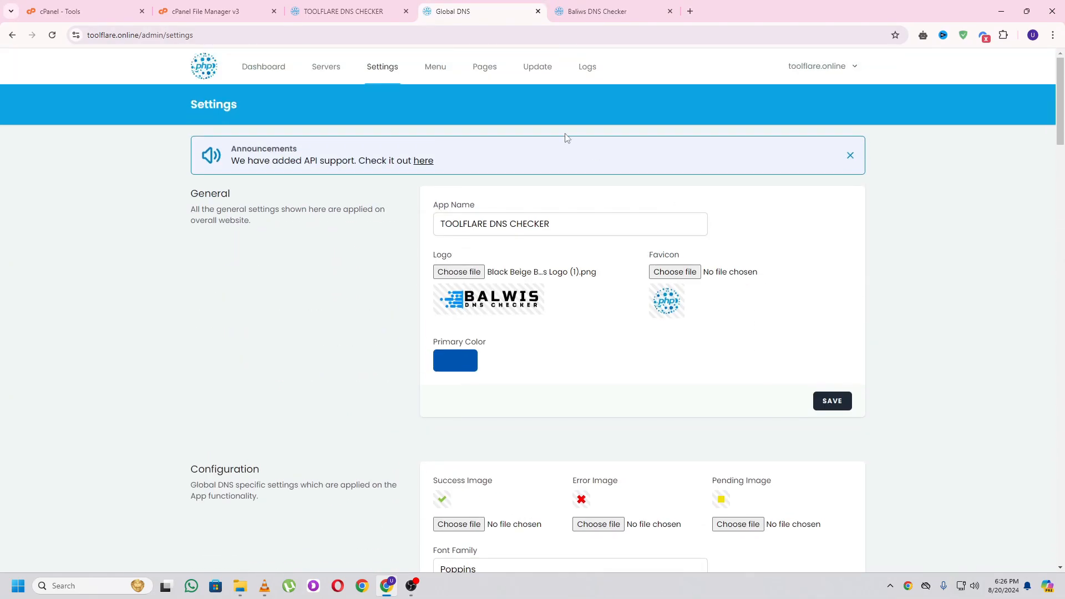
- From the admin Pages list, add a new custom page named 'About' and focus its content editor
click(487, 75)
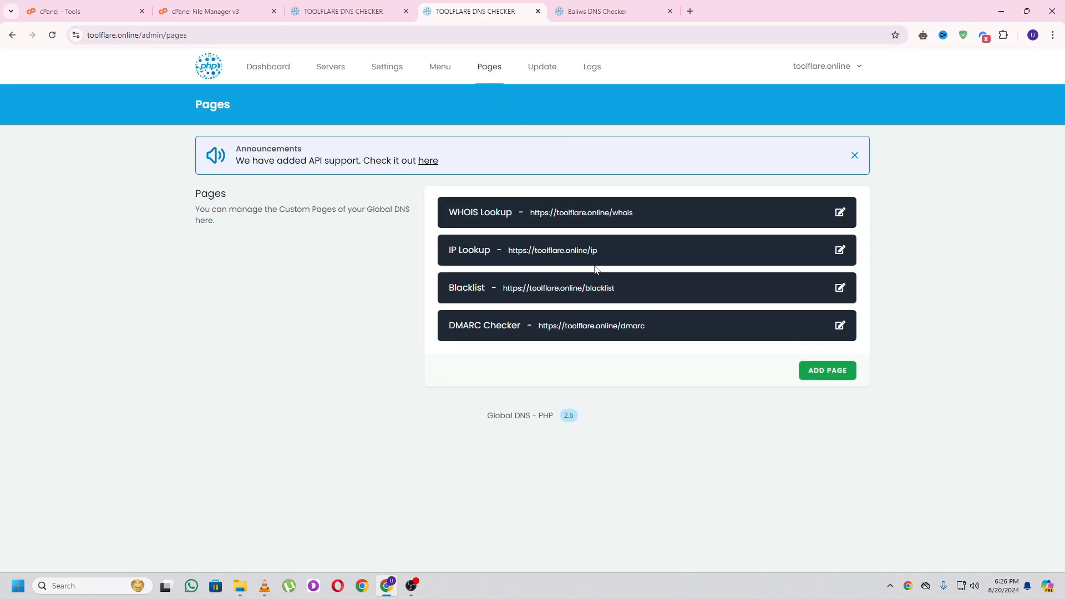
click(610, 11)
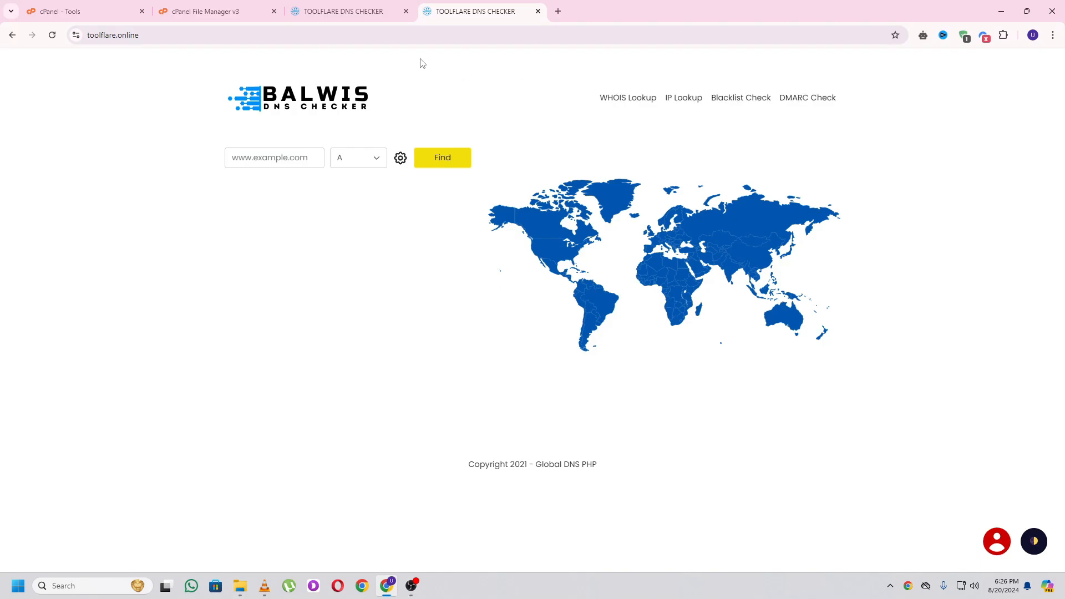
click(355, 11)
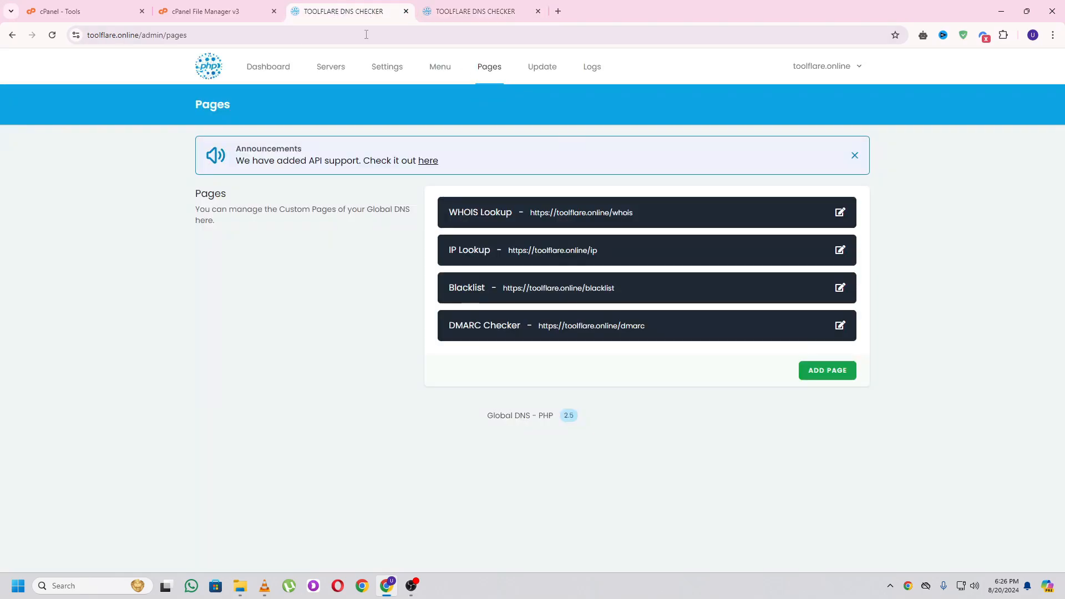
click(826, 370)
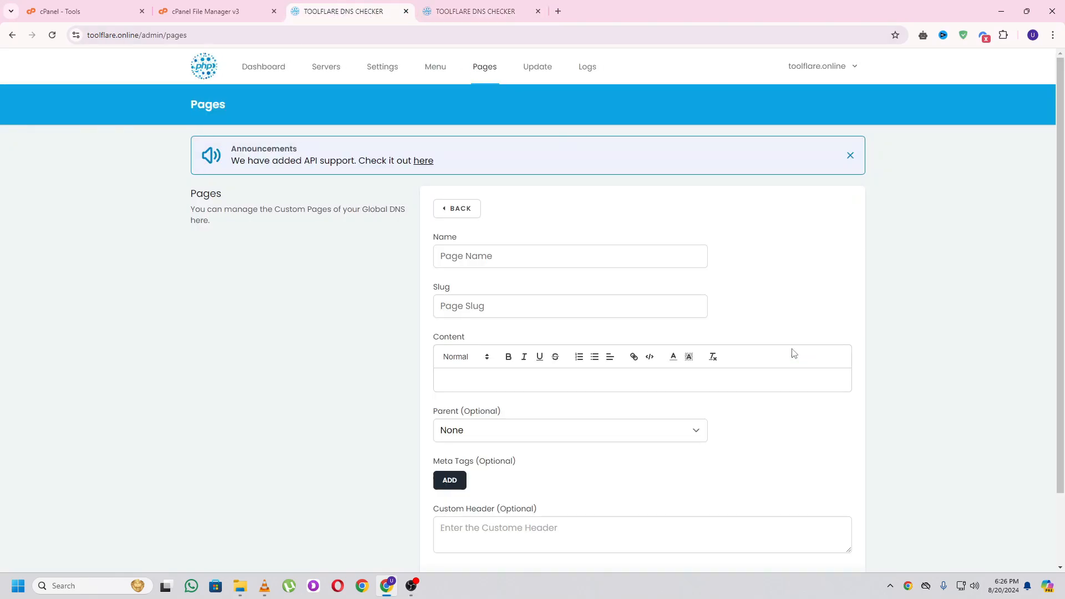
click(489, 253)
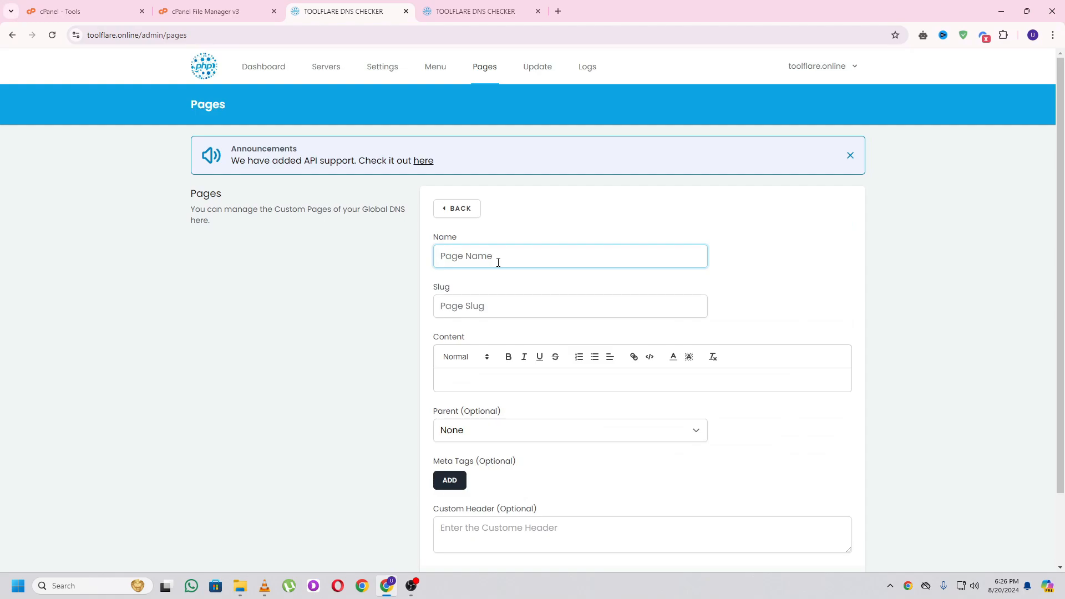
text(About)
key(Tab)
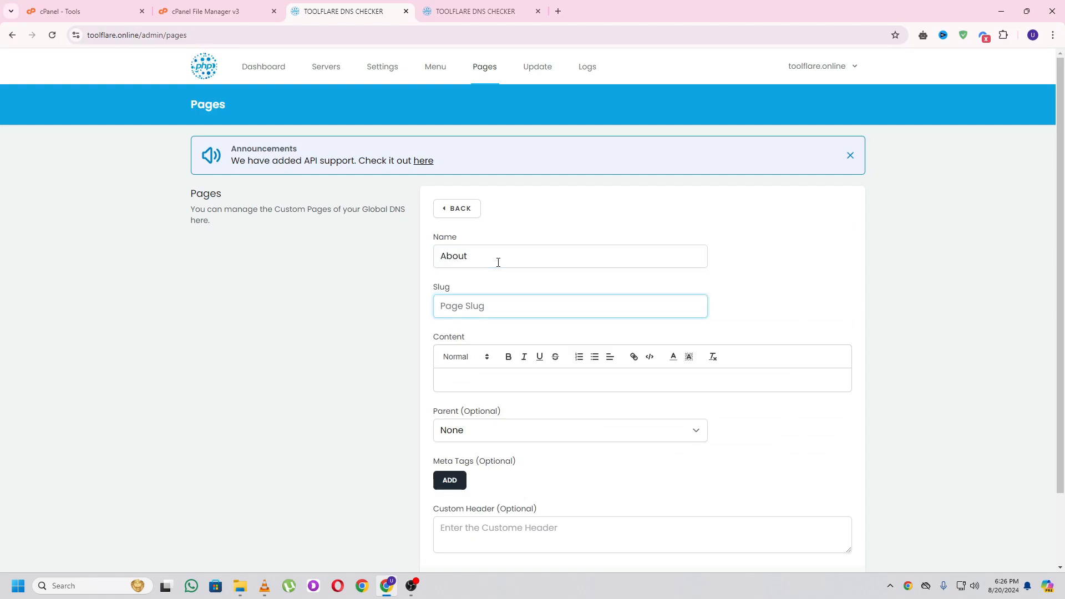
key(Tab)
key(Tab)
click(519, 375)
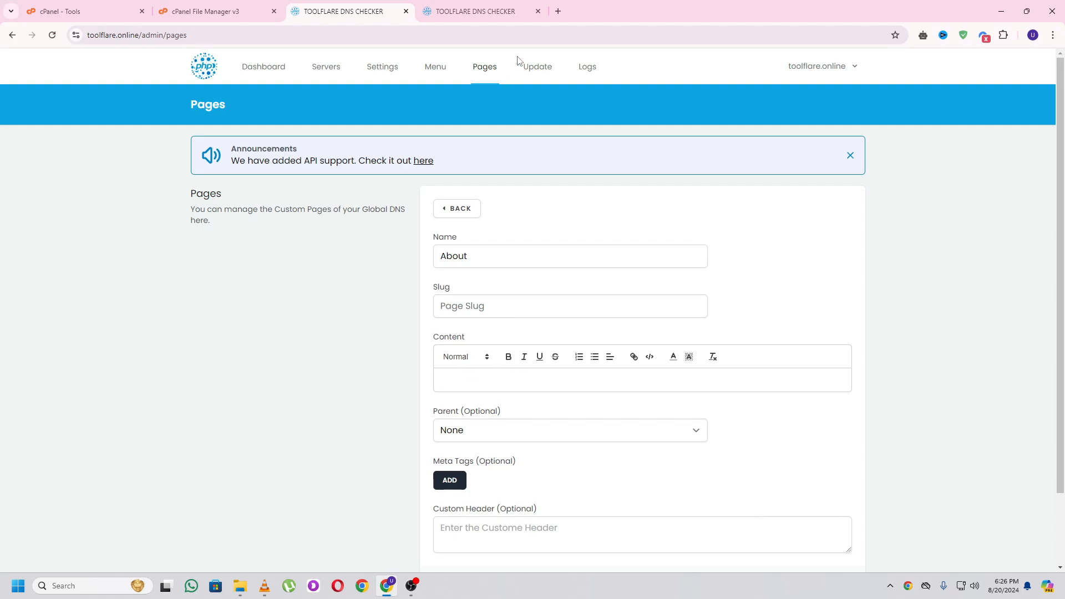
- In a new tab, search Google for an 'about us' page generator
click(558, 11)
text(about us)
click(364, 142)
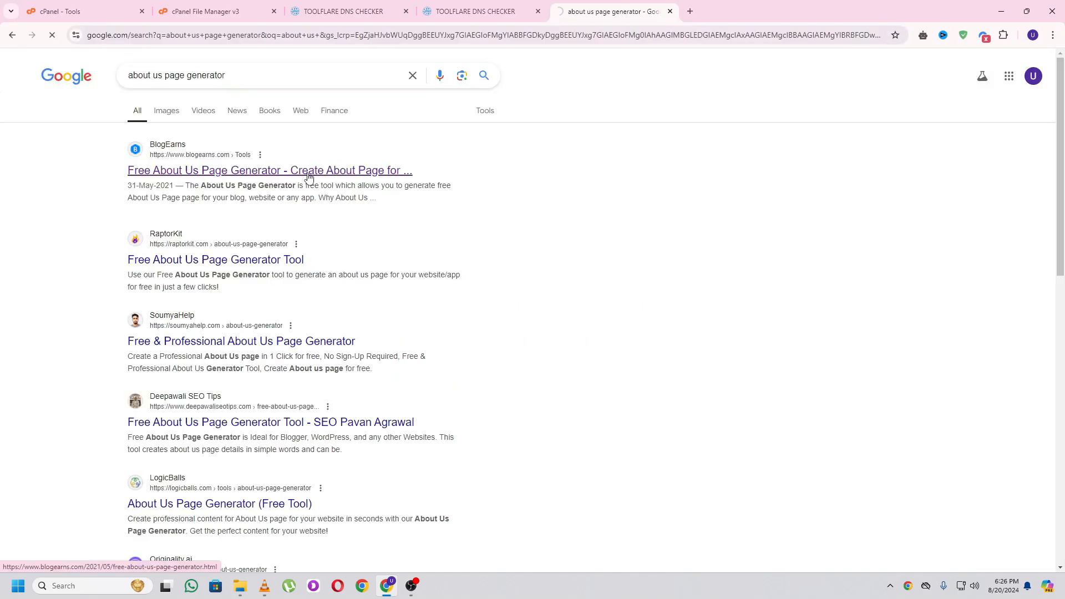
scroll(416, 255, down, 4)
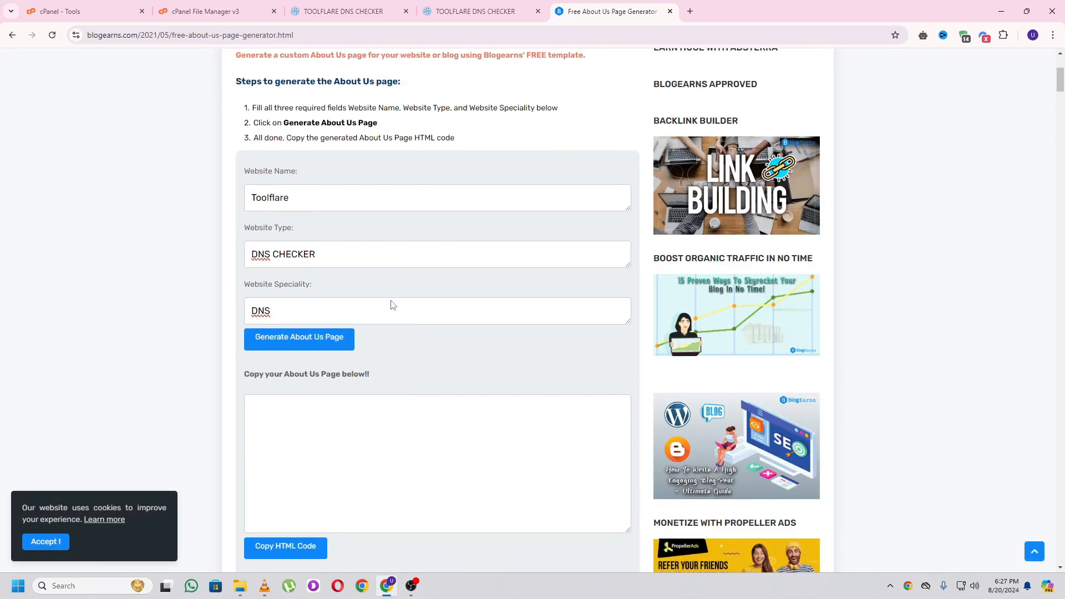
- Generate an About Us page for Toolflare, a DNS CHECKER site, and select its preview text
click(321, 340)
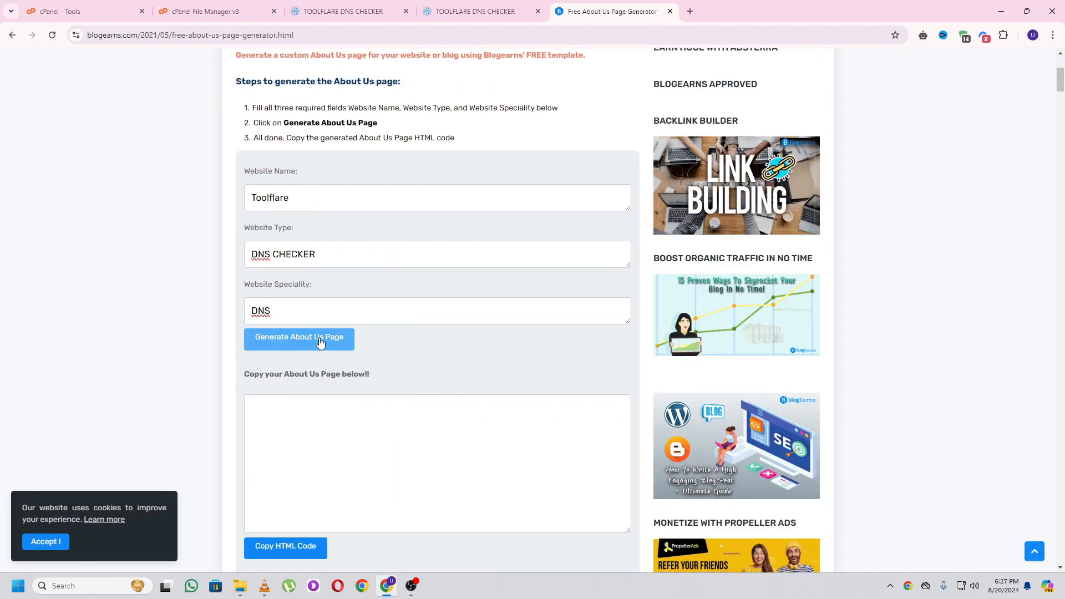
click(633, 117)
scroll(310, 405, down, 5)
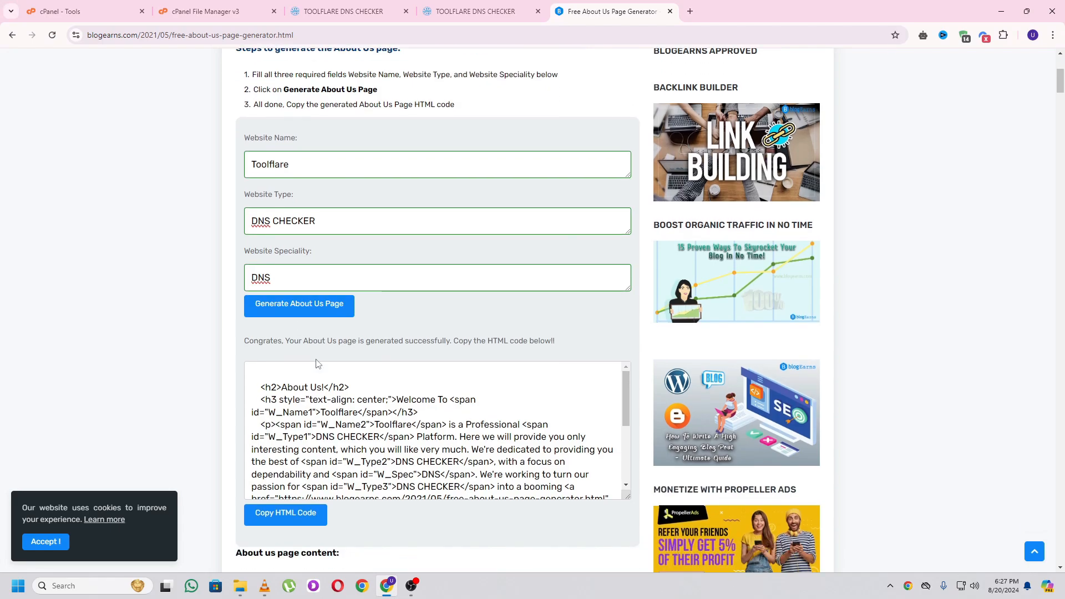
scroll(310, 405, down, 2)
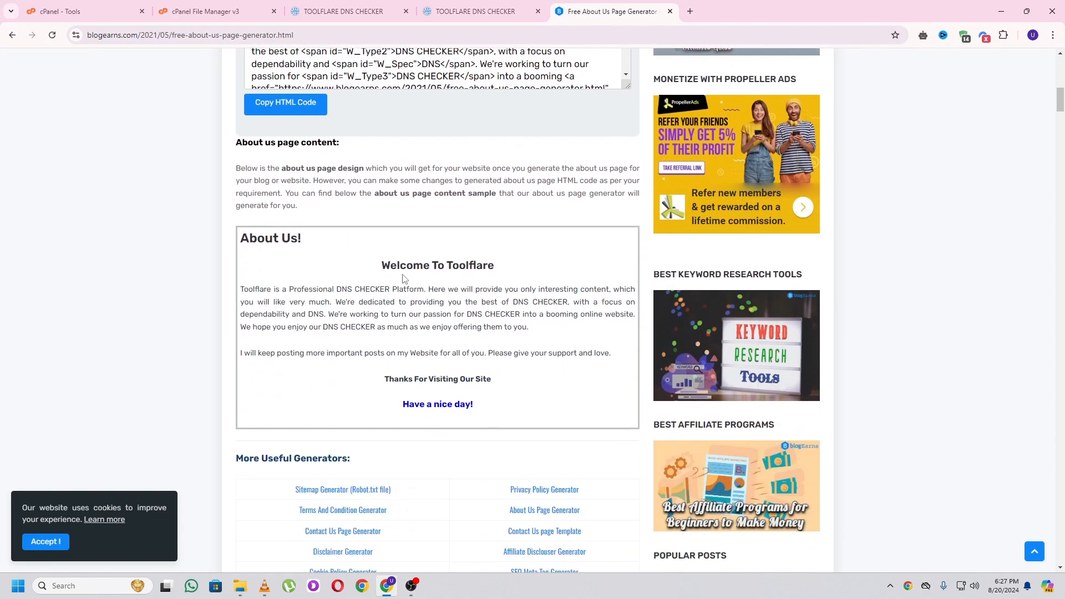
drag(384, 266, 475, 407)
key(ctrl+c)
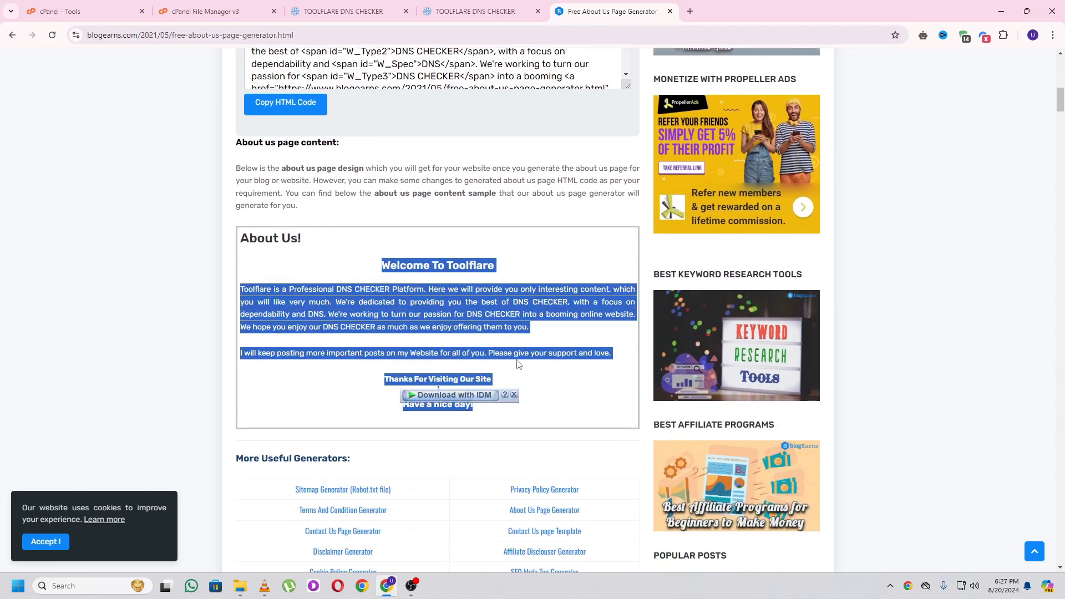
click(367, 6)
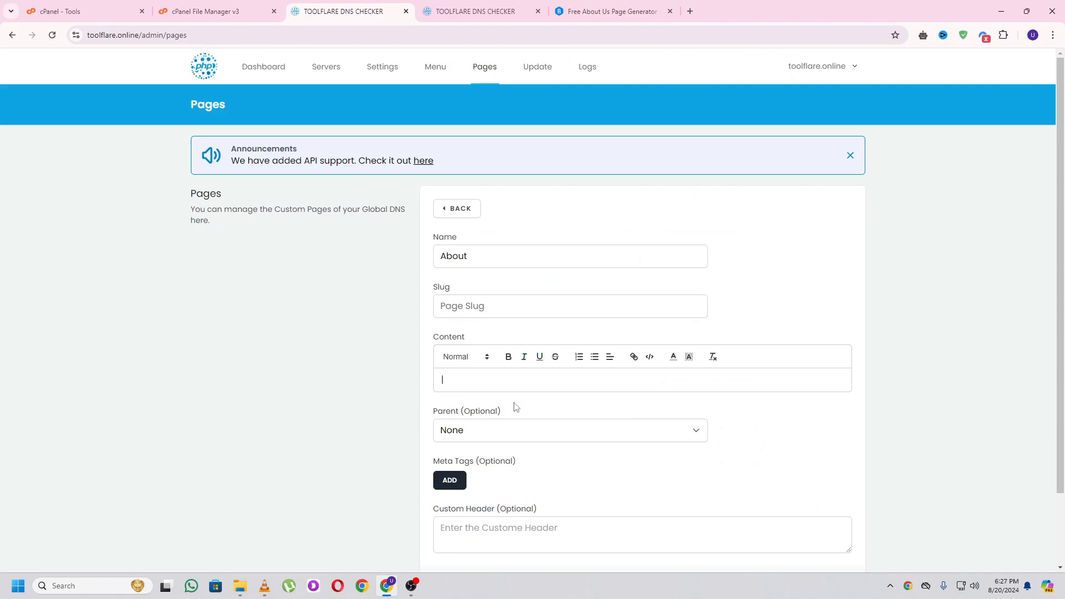
- Paste the generated text as the About page content, give it slug 'about', and save it
click(471, 382)
key(ctrl+v)
scroll(638, 444, down, 3)
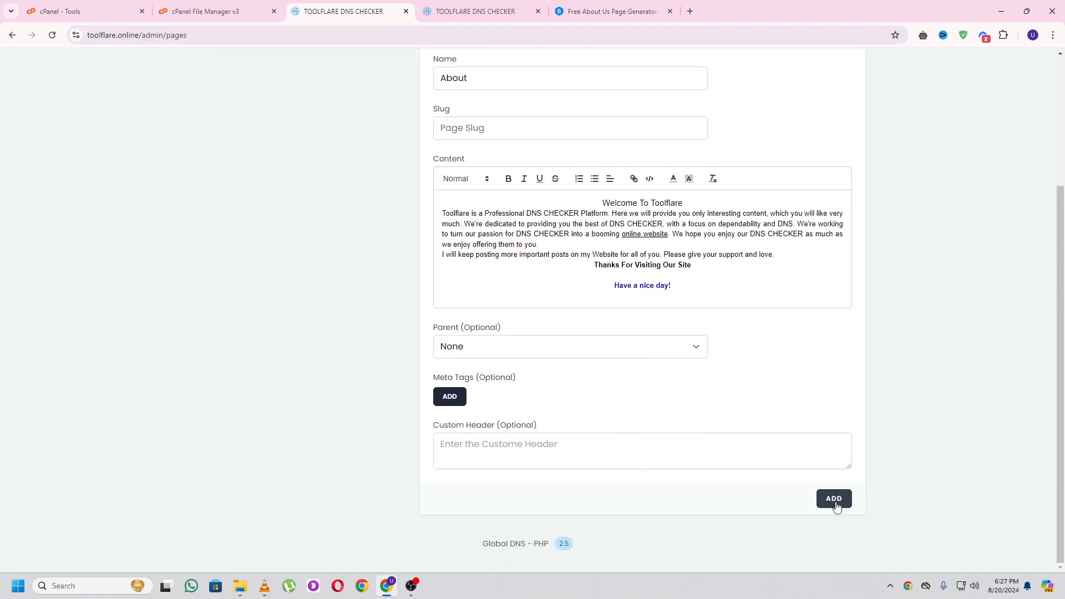
click(835, 507)
click(483, 131)
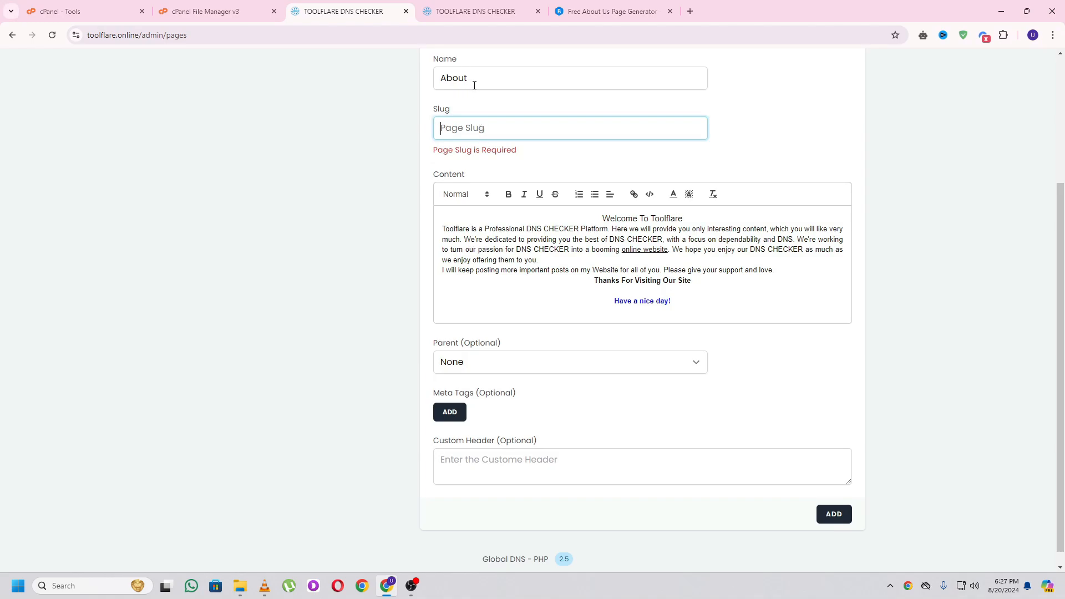
text(about)
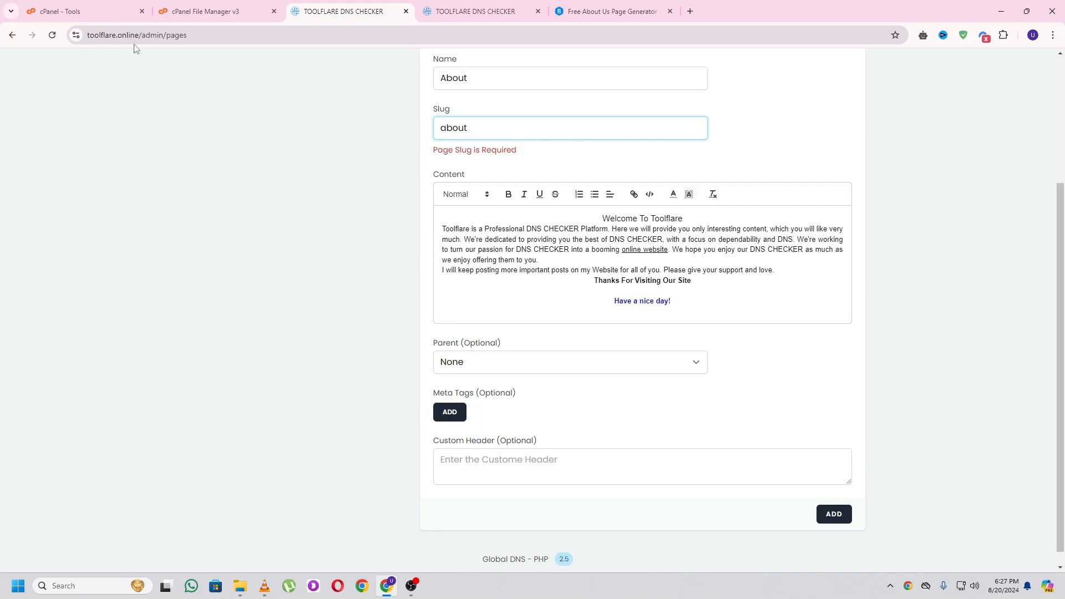
click(834, 514)
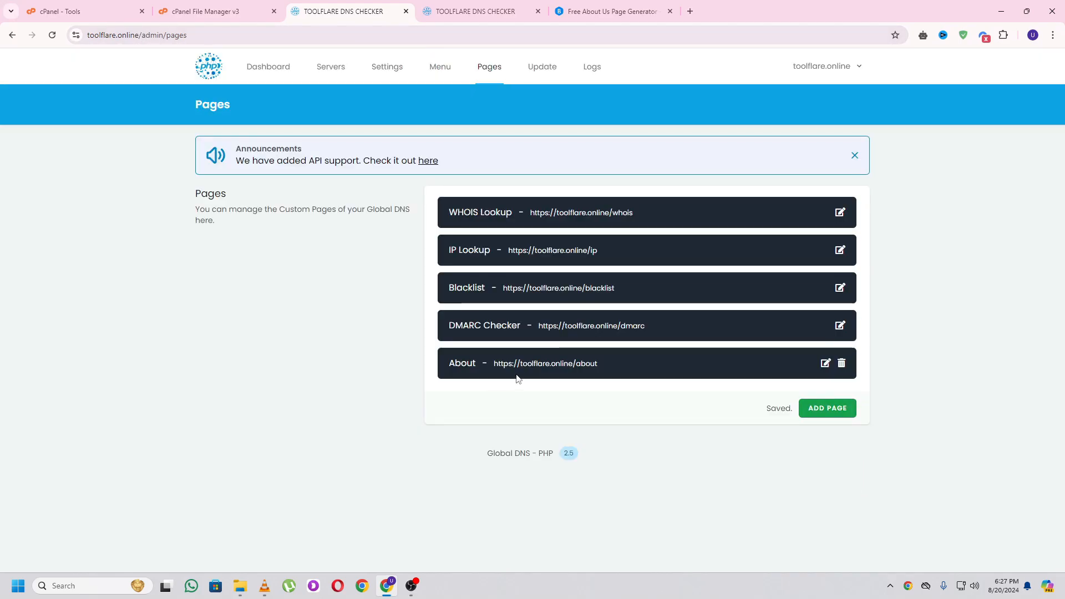
click(518, 366)
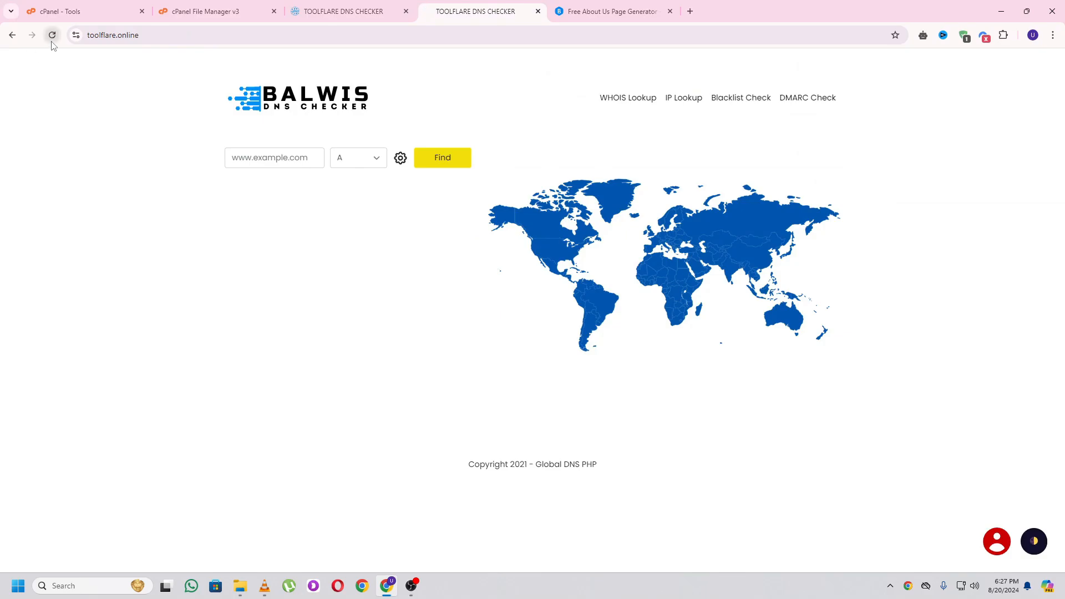
- Reload the live site and make the About item visible in the admin menu structure
click(52, 35)
click(344, 11)
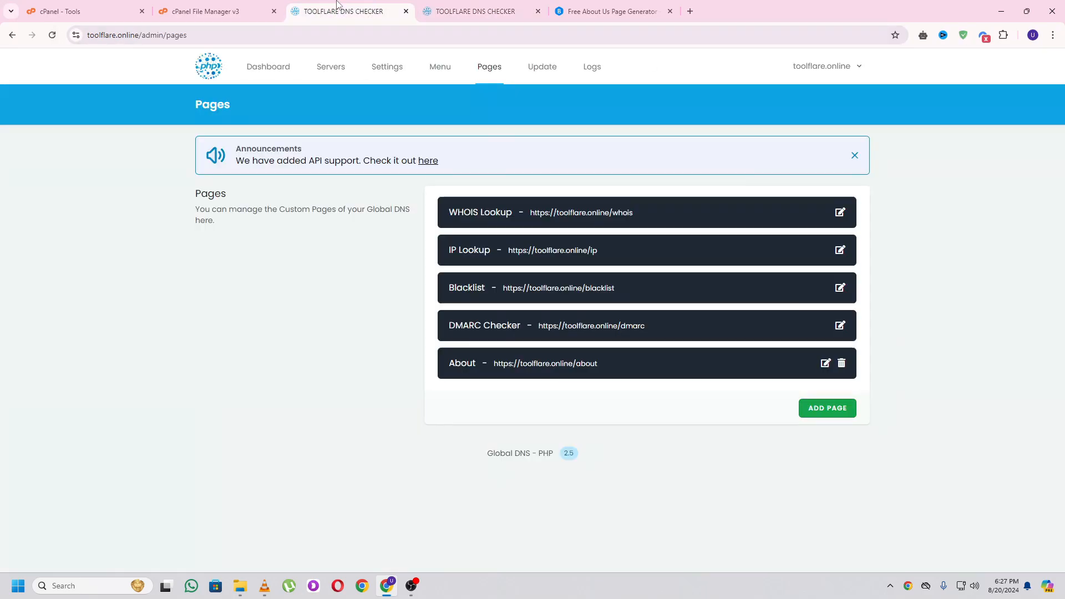
click(448, 74)
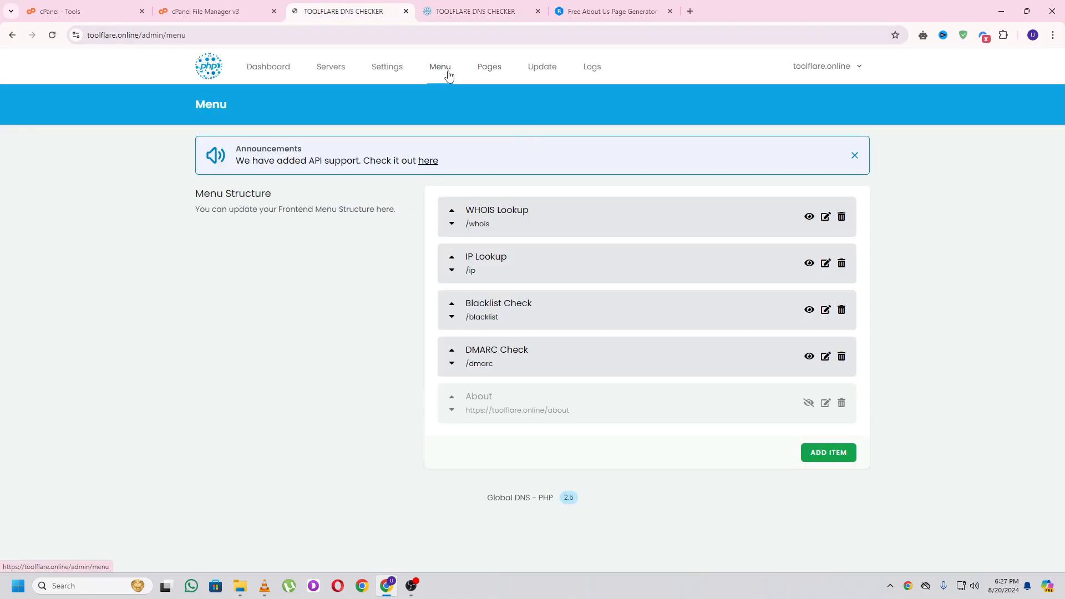
click(810, 405)
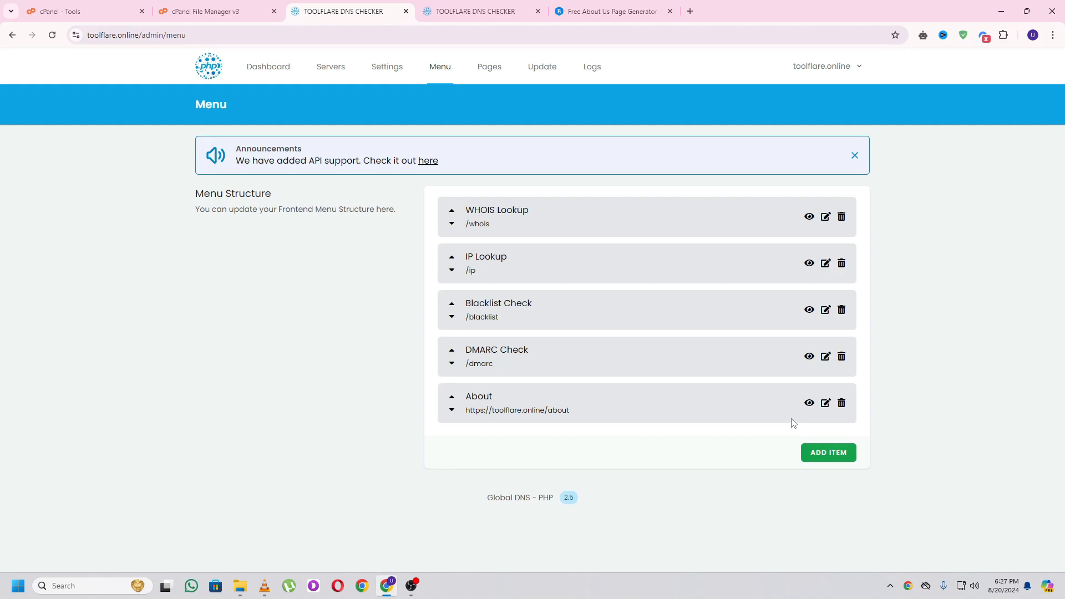
- View the About page on the live site, check it in the admin pages list, then load the home page
click(428, 12)
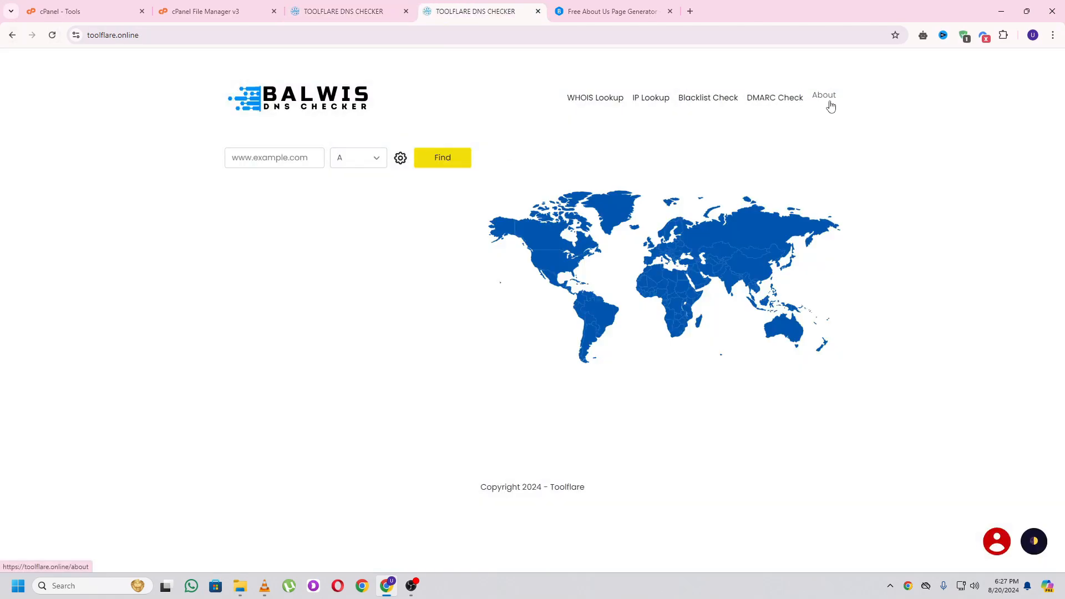
click(831, 105)
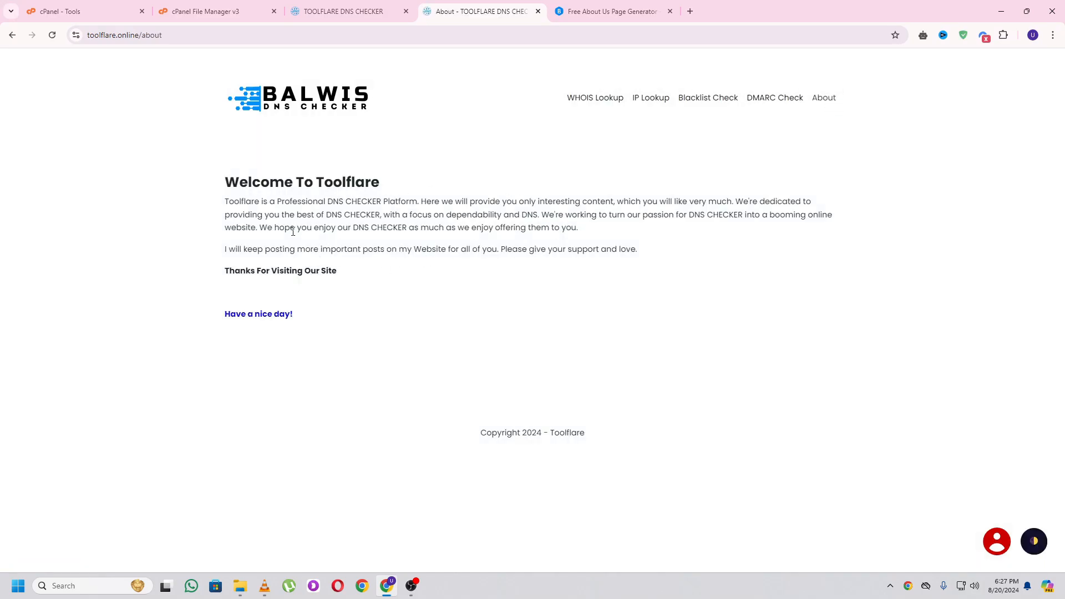
click(367, 6)
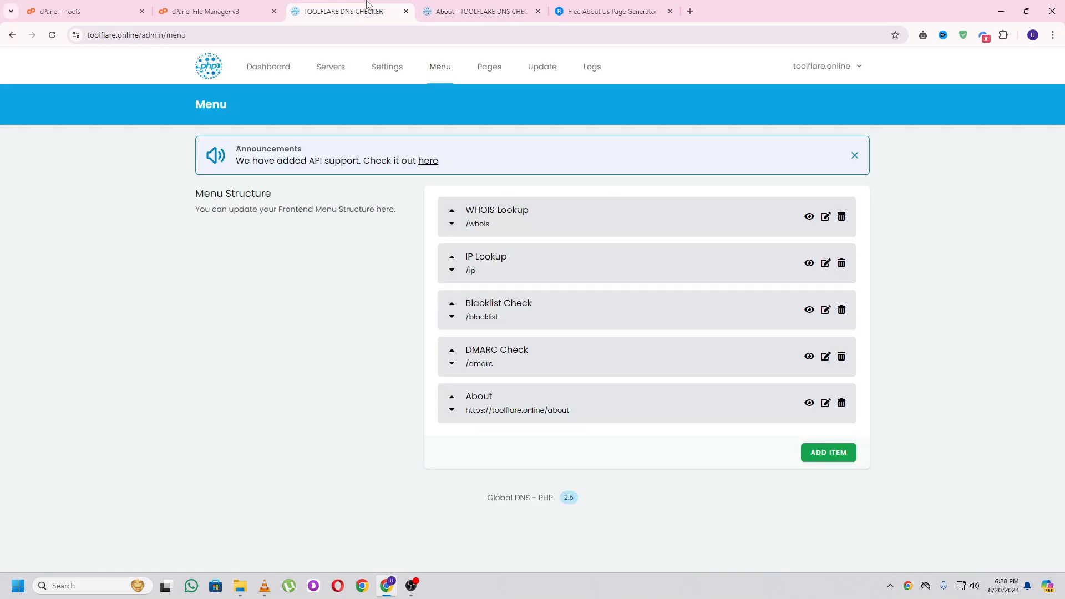
click(491, 68)
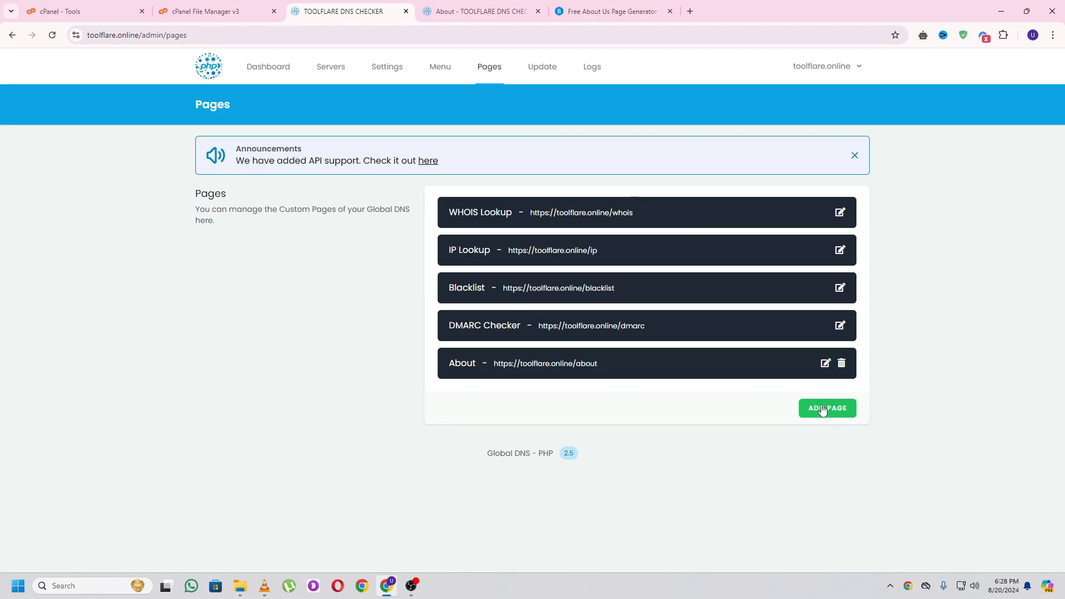
key(alt+Left)
key(ctrl+Tab)
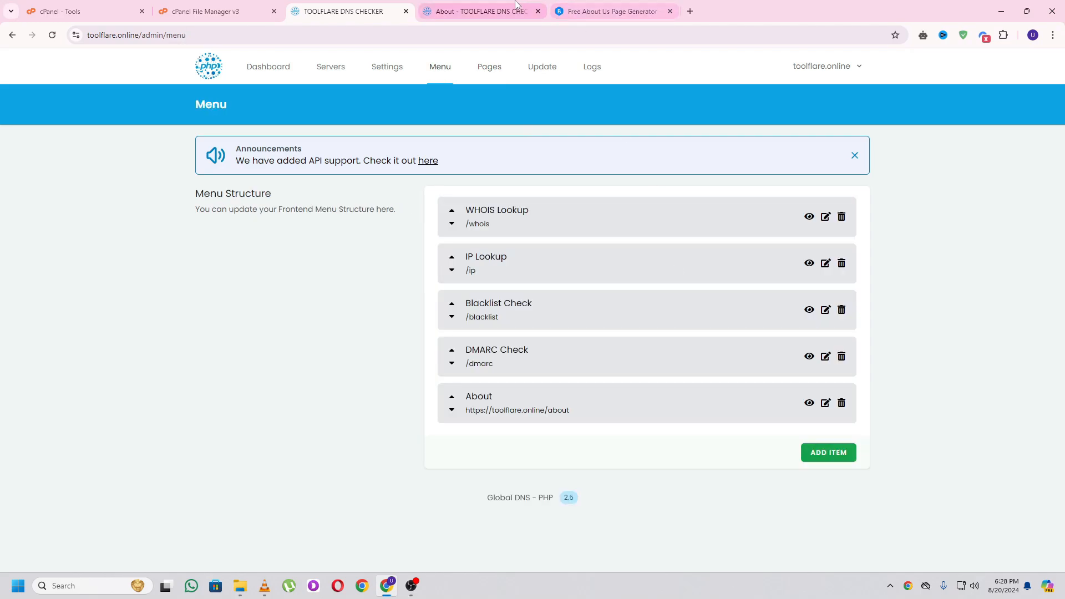
click(321, 104)
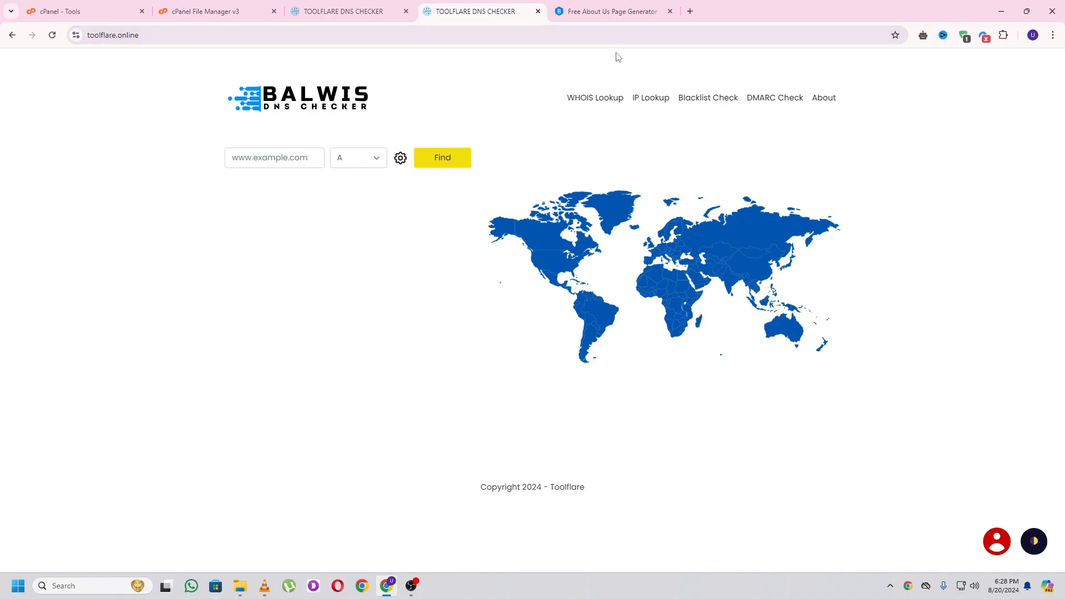
click(690, 11)
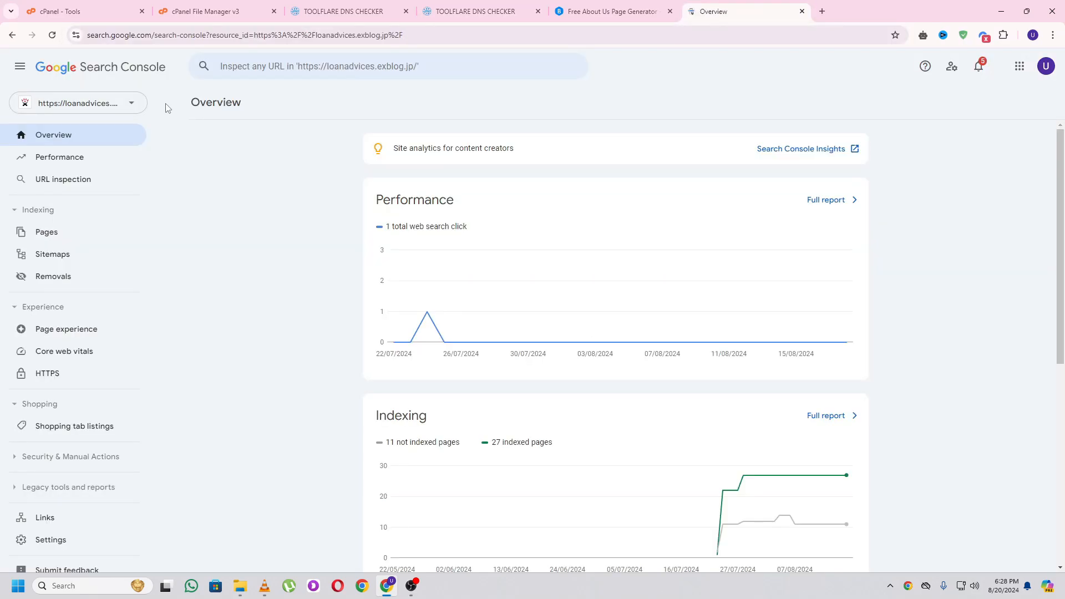
click(120, 107)
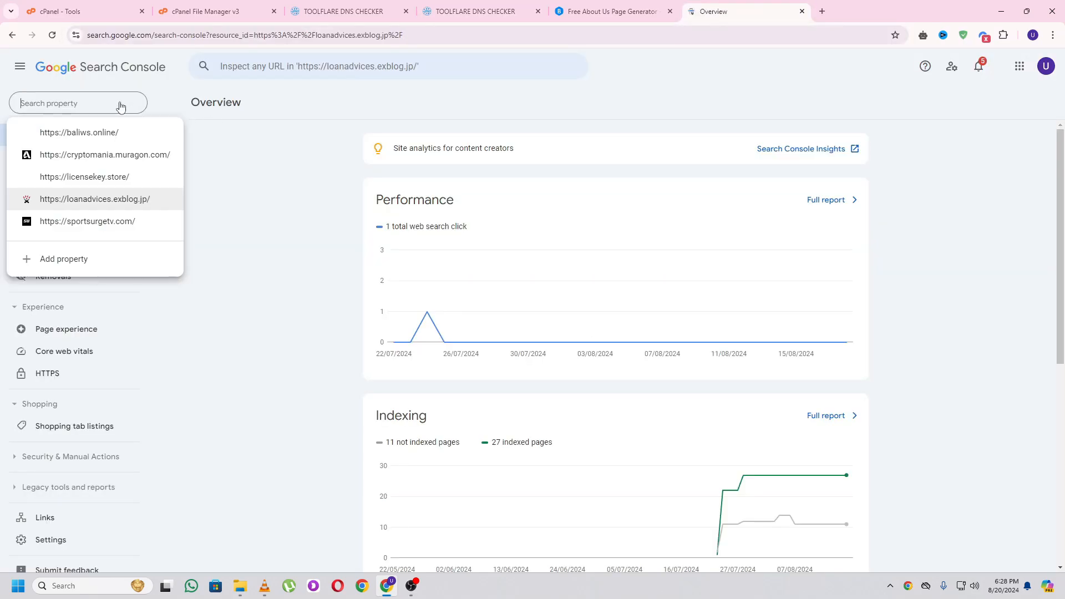
click(83, 268)
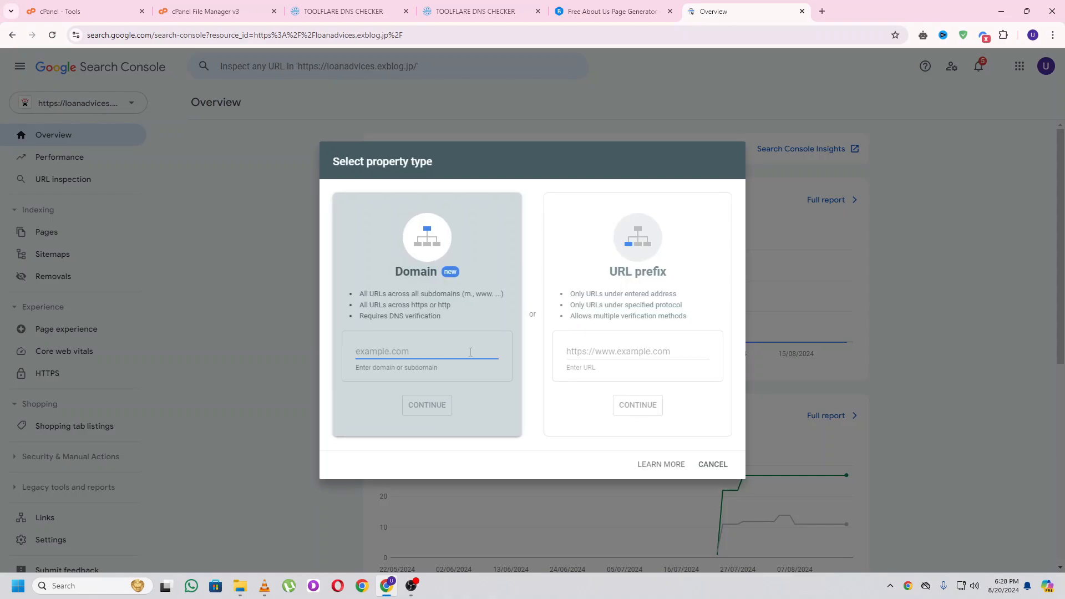
click(647, 340)
click(476, 11)
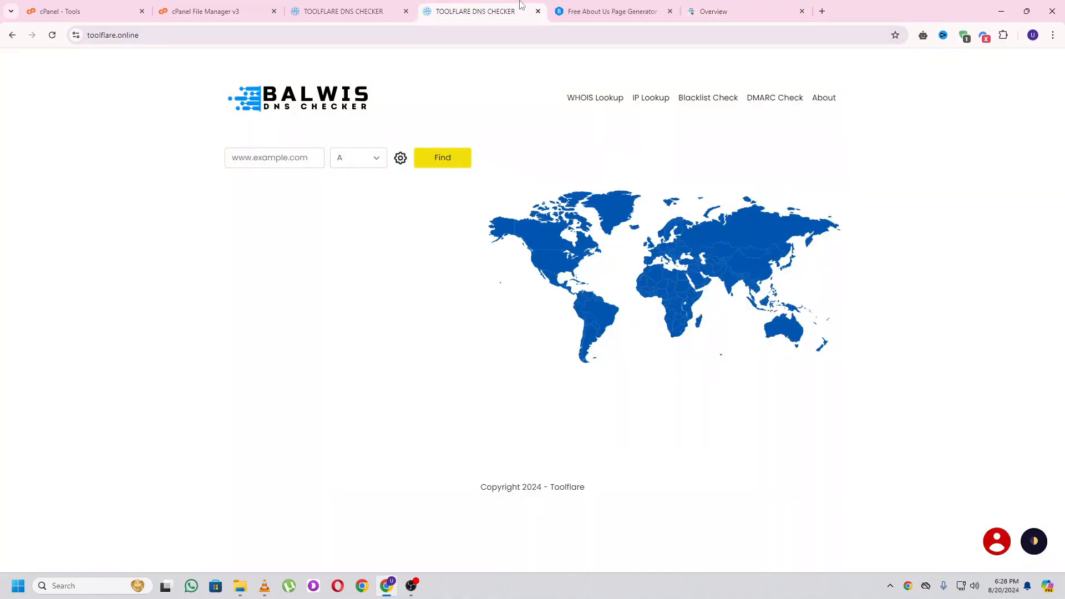
click(192, 35)
key(ctrl+c)
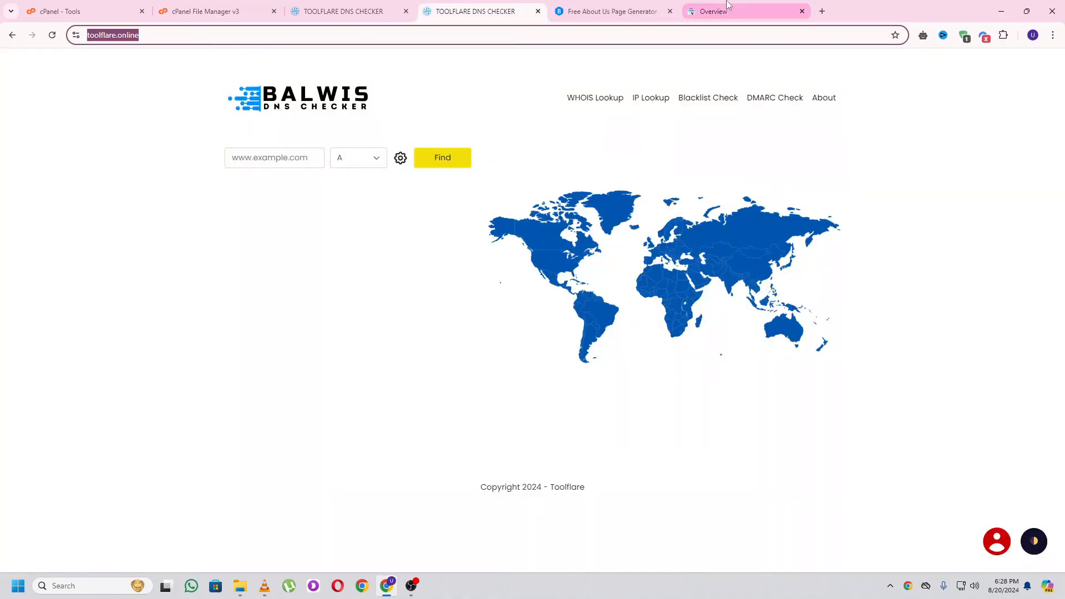
click(716, 11)
key(ctrl+v)
click(639, 406)
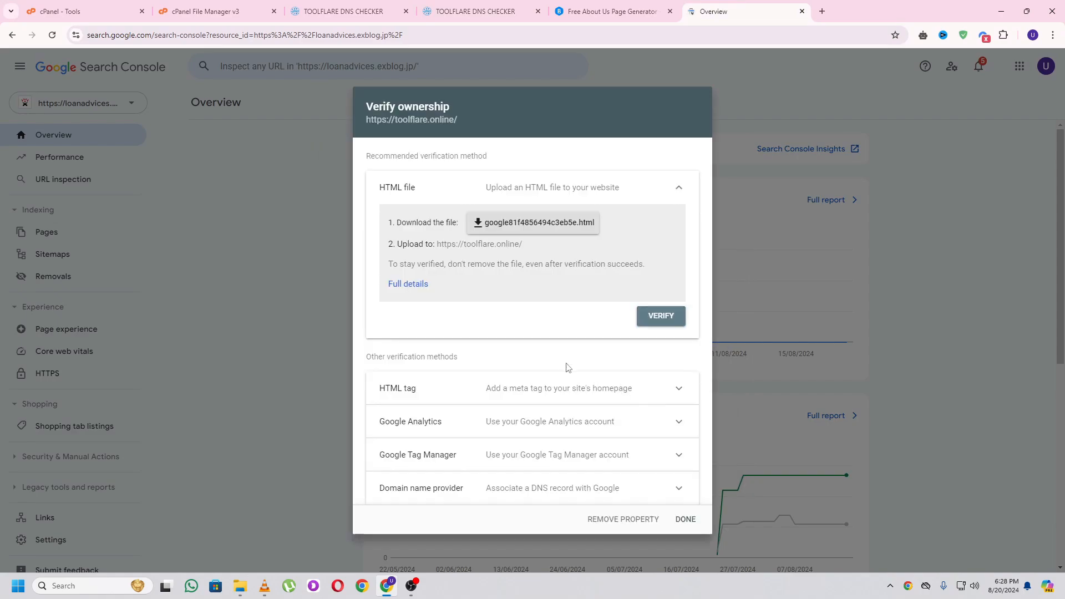
- Copy the HTML-tag verification meta tag and open the site's admin Settings page
click(598, 395)
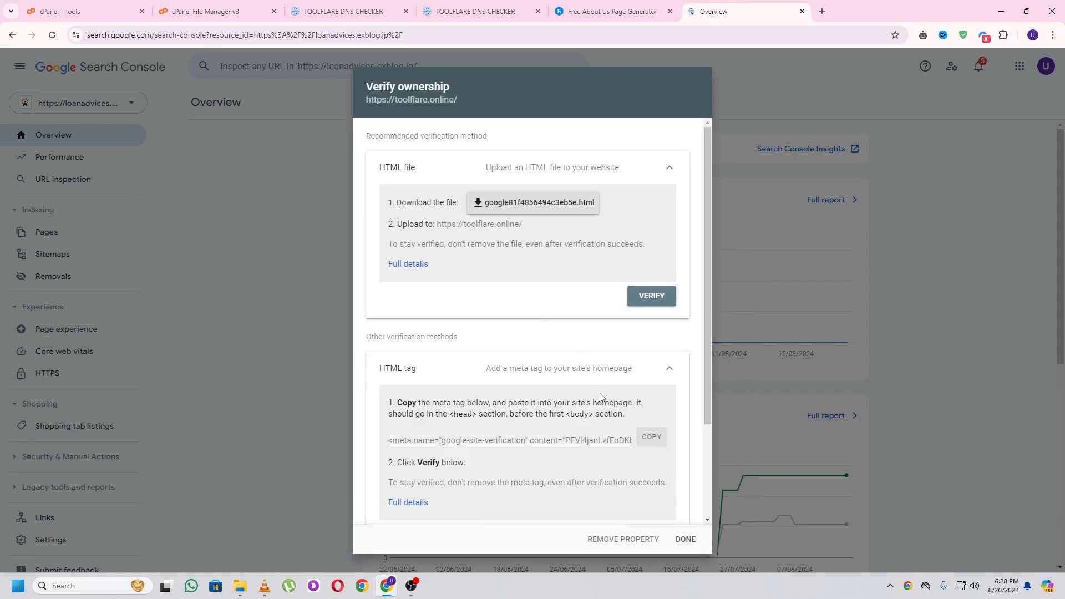
click(652, 438)
click(477, 11)
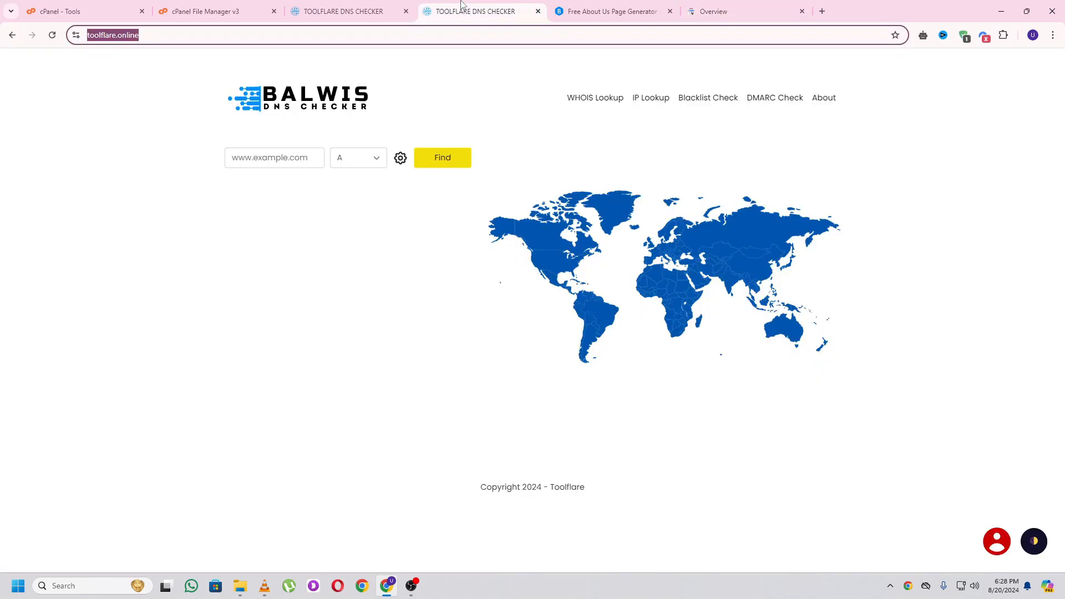
click(366, 11)
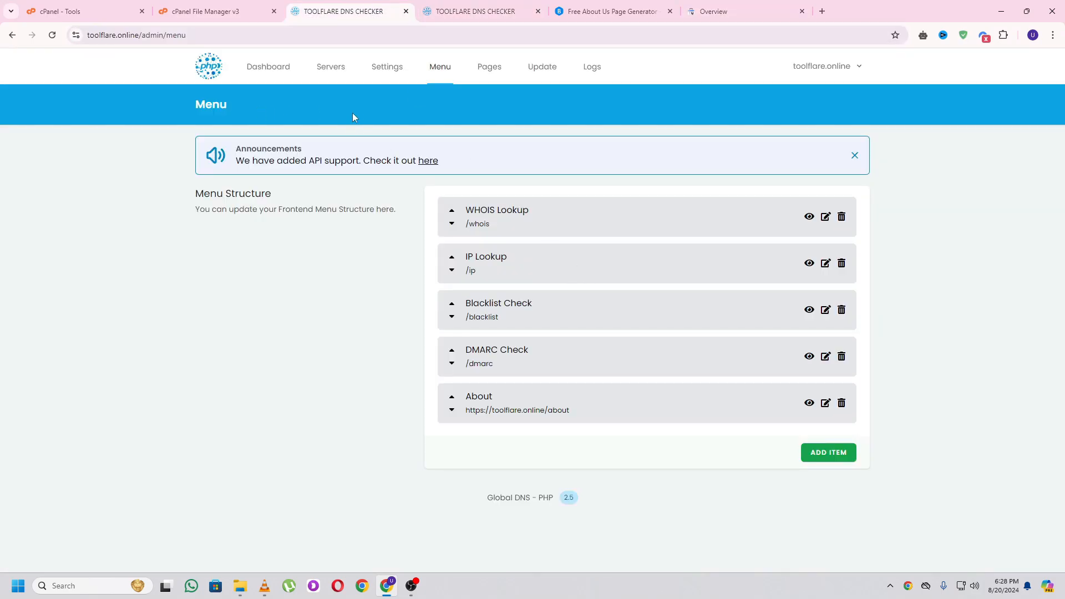
click(390, 69)
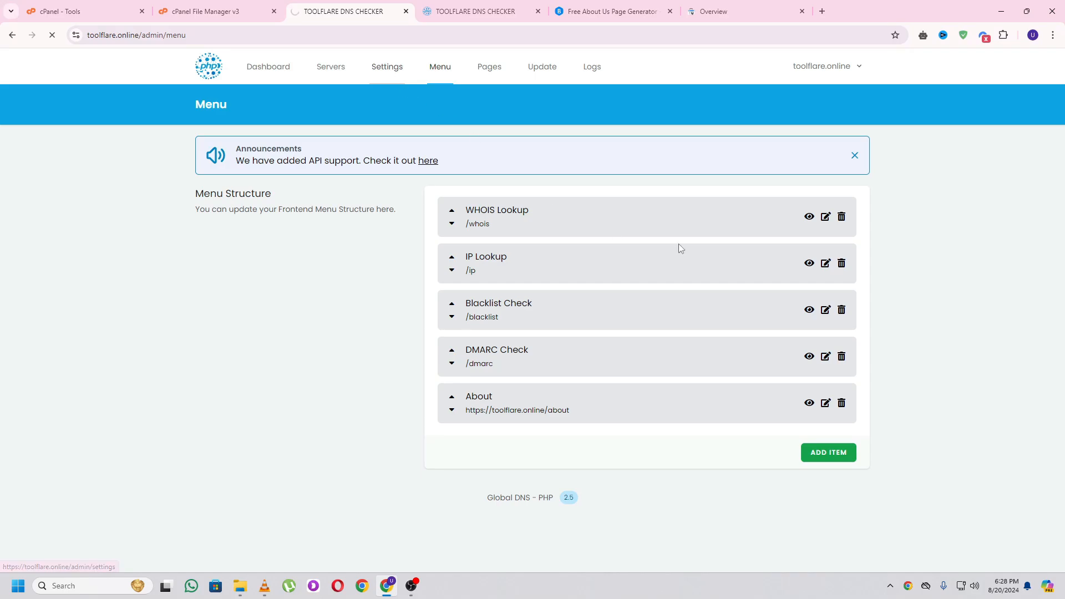
scroll(720, 309, down, 20)
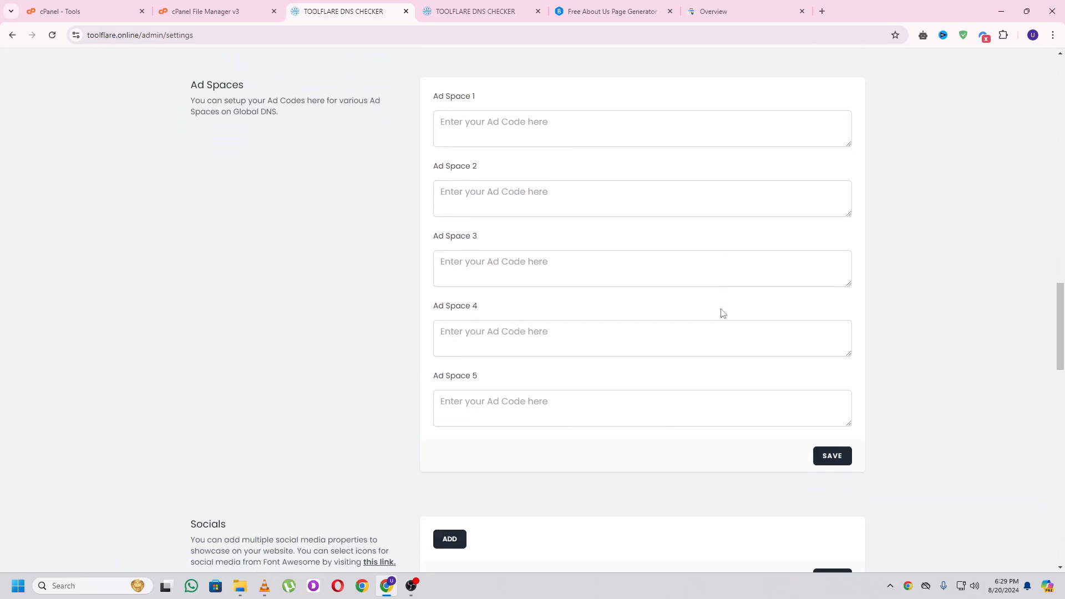
scroll(722, 313, down, 6)
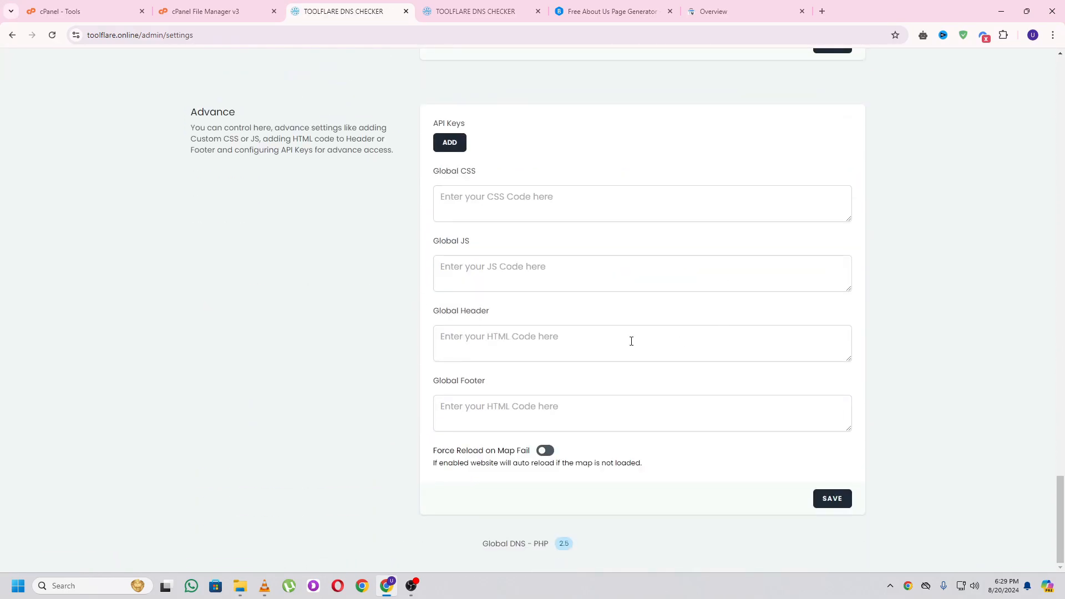
- Paste the google-site-verification meta tag into the Global Header field and save
click(469, 333)
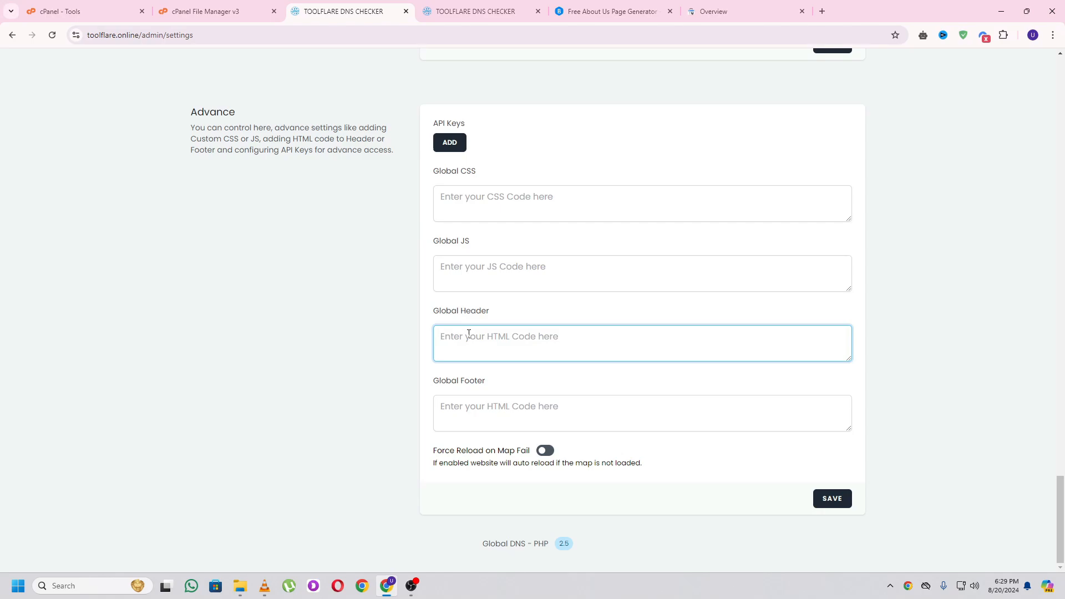
key(ctrl+v)
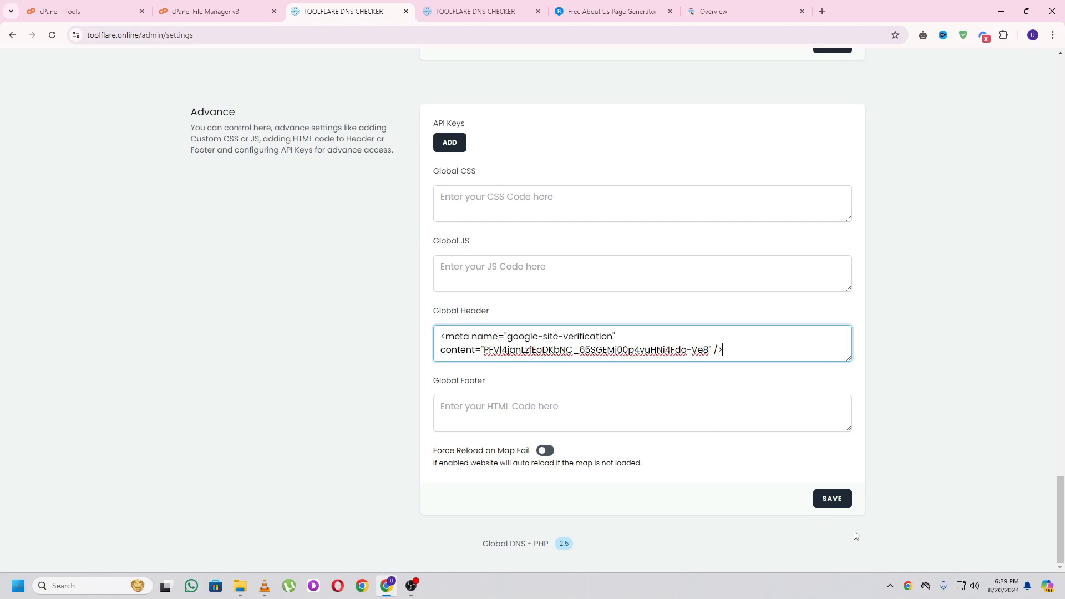
click(837, 504)
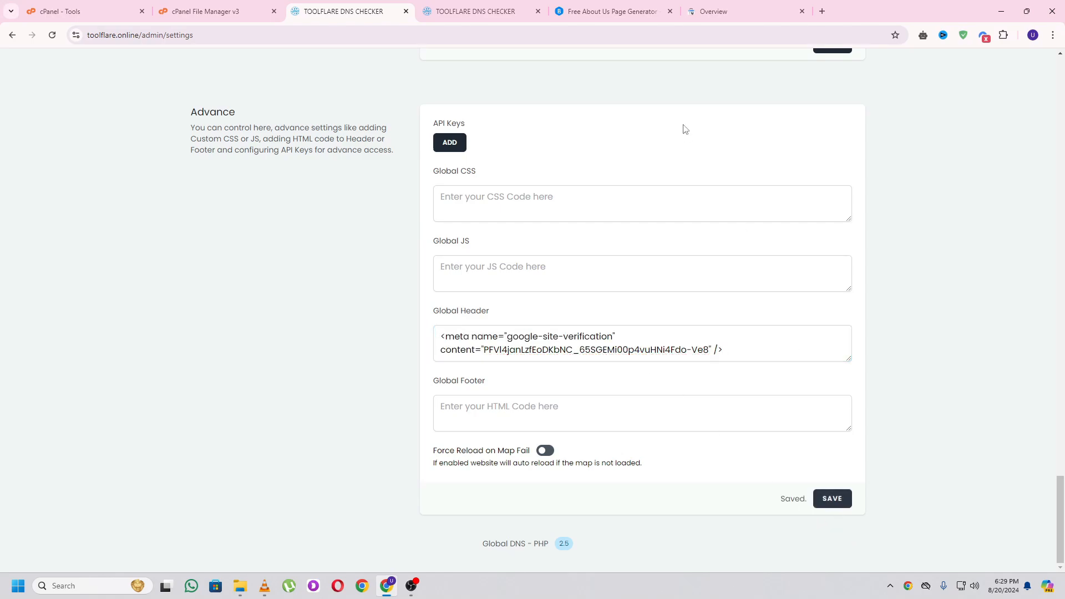
click(727, 10)
- Verify toolflare.online ownership via HTML tag and open the new property's overview
scroll(669, 411, down, 3)
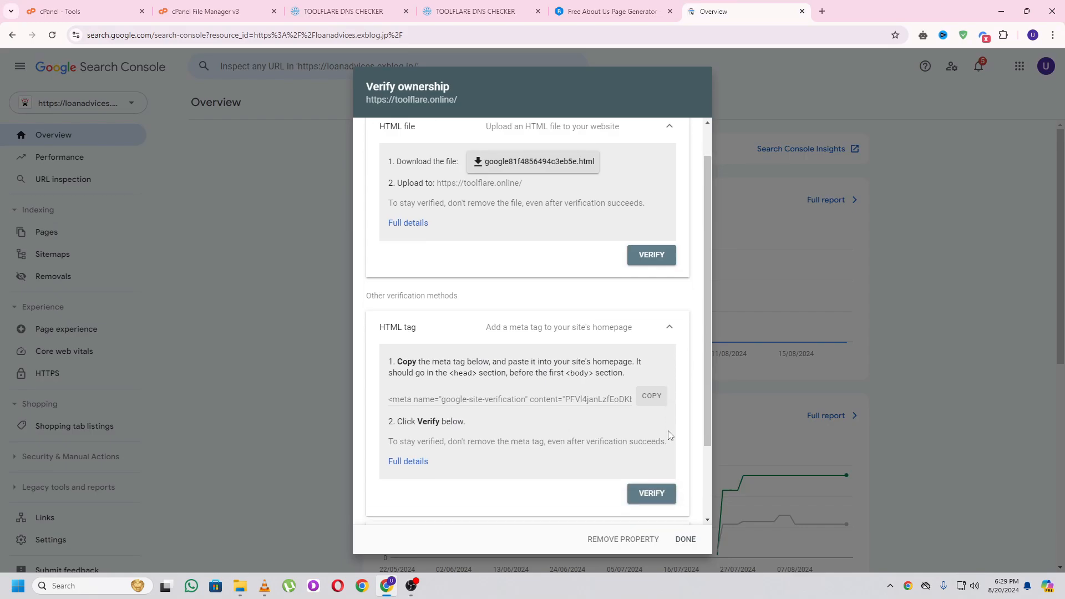
click(650, 423)
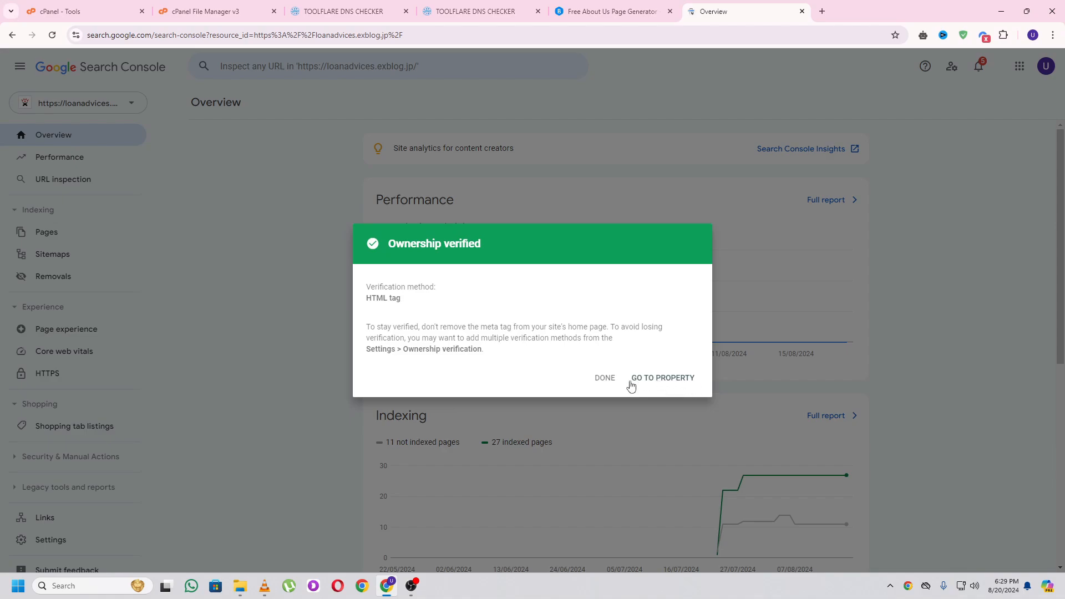
click(664, 379)
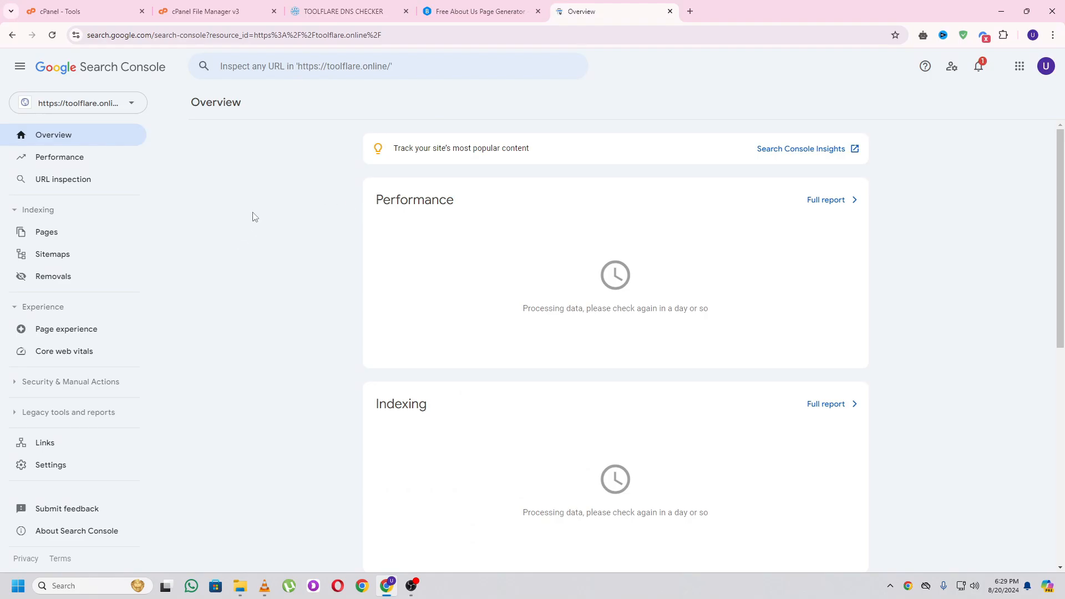
click(358, 12)
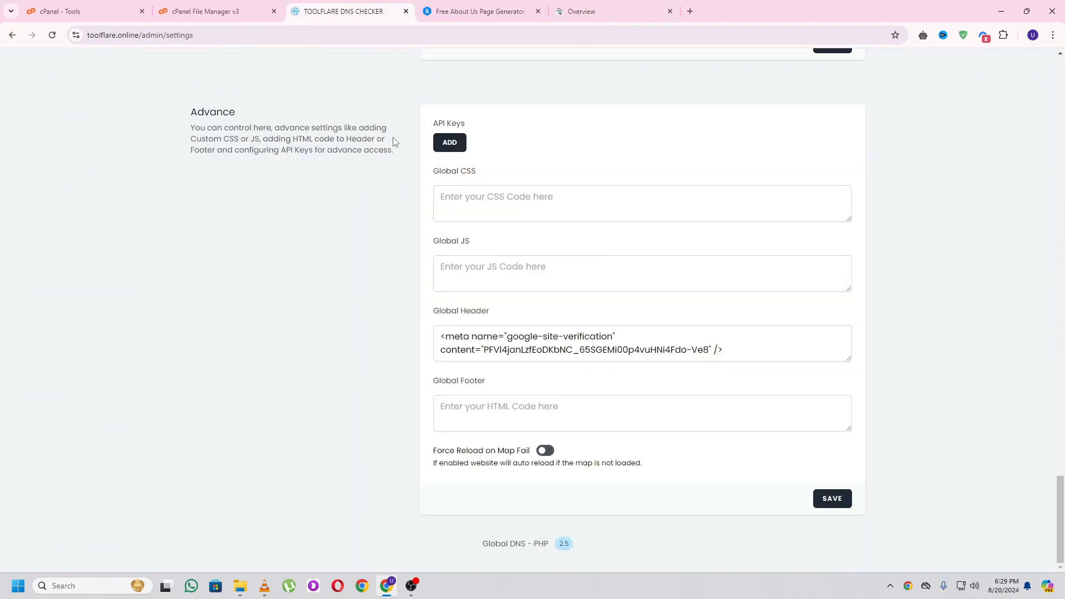
- Load toolflare.online/sitemap.xml to confirm it returns 404, then go back to admin settings
scroll(391, 141, up, 20)
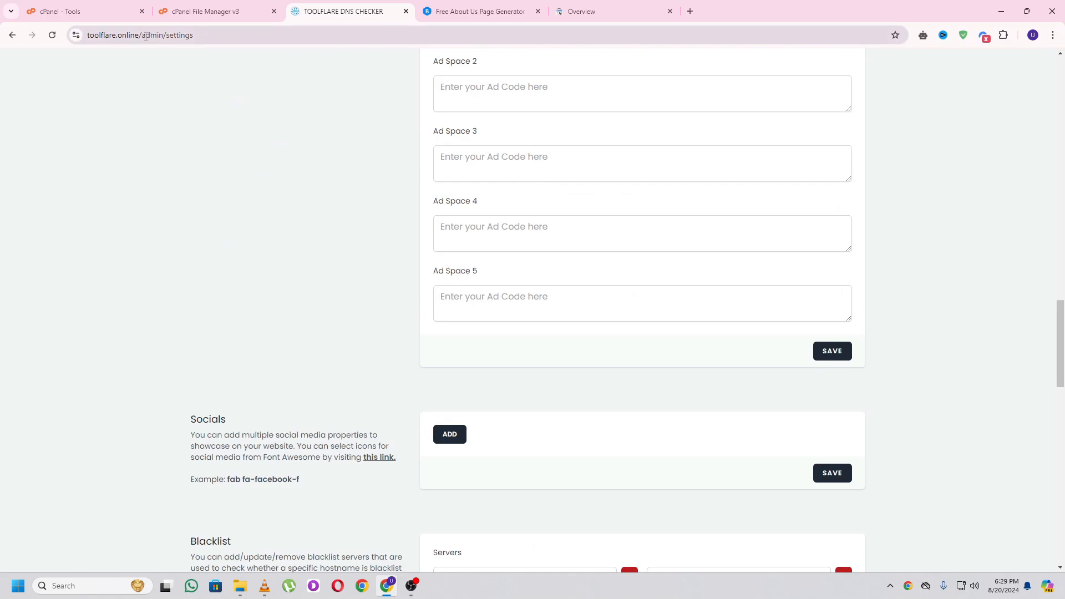
drag(146, 36, 316, 33)
text(sitemap.xml)
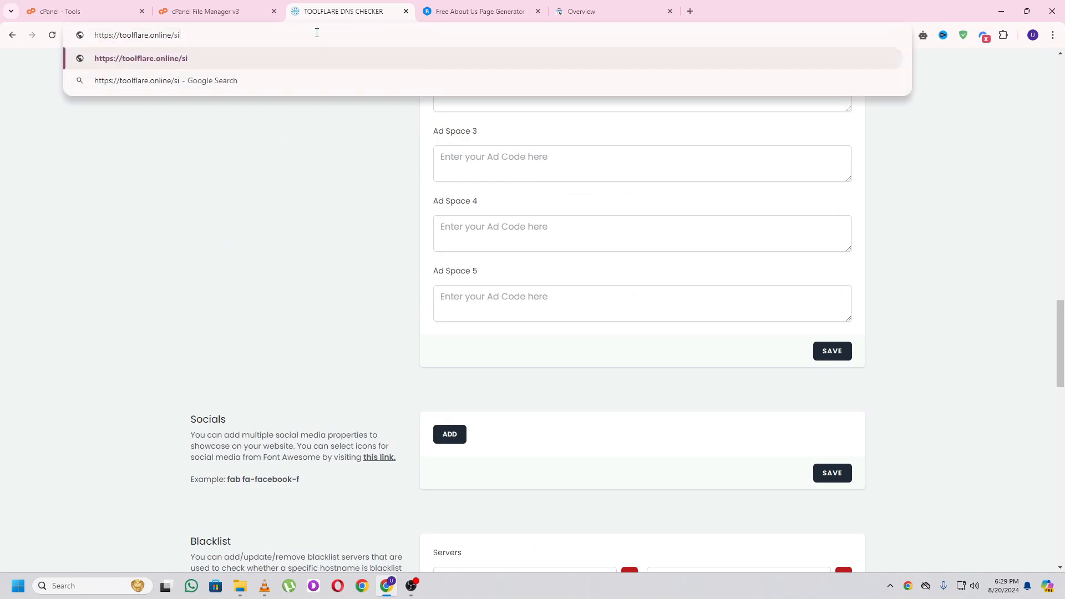
key(Return)
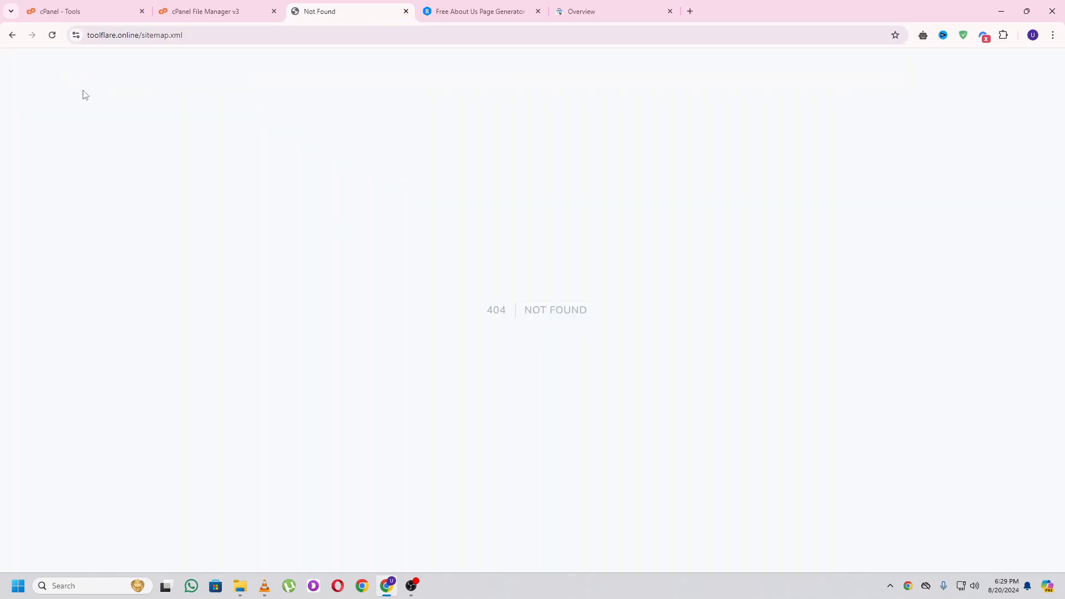
click(12, 36)
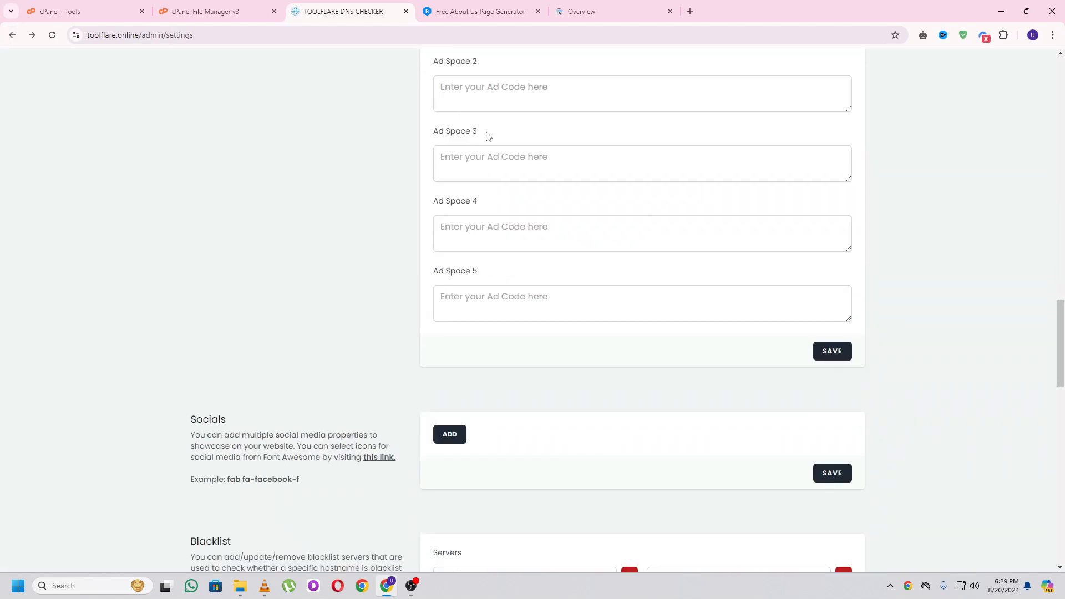
scroll(487, 136, up, 20)
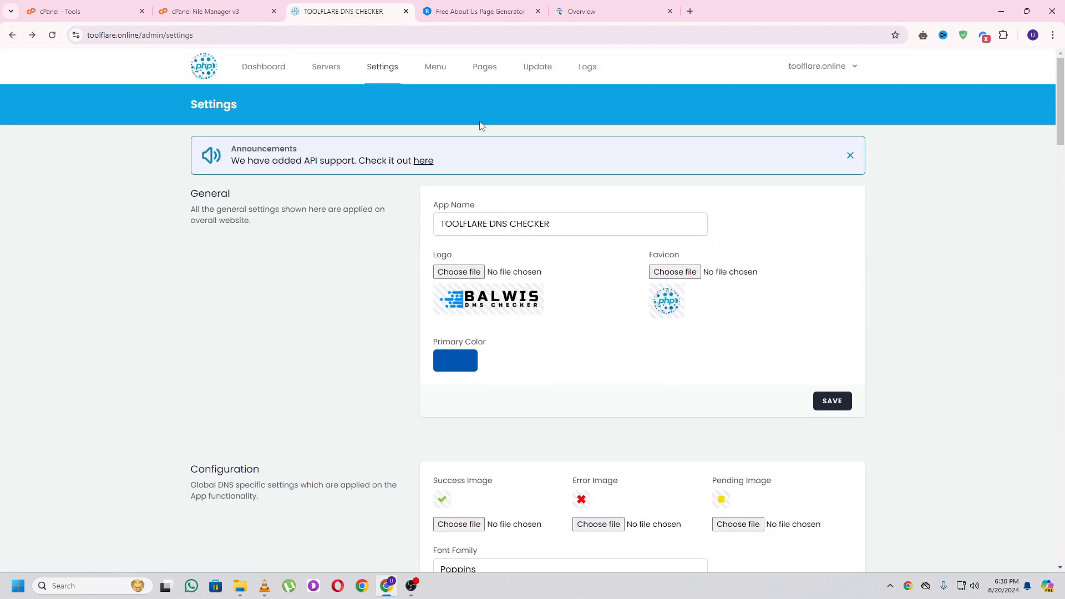
- Search Google for 'sitemap generator' in a new tab
click(690, 12)
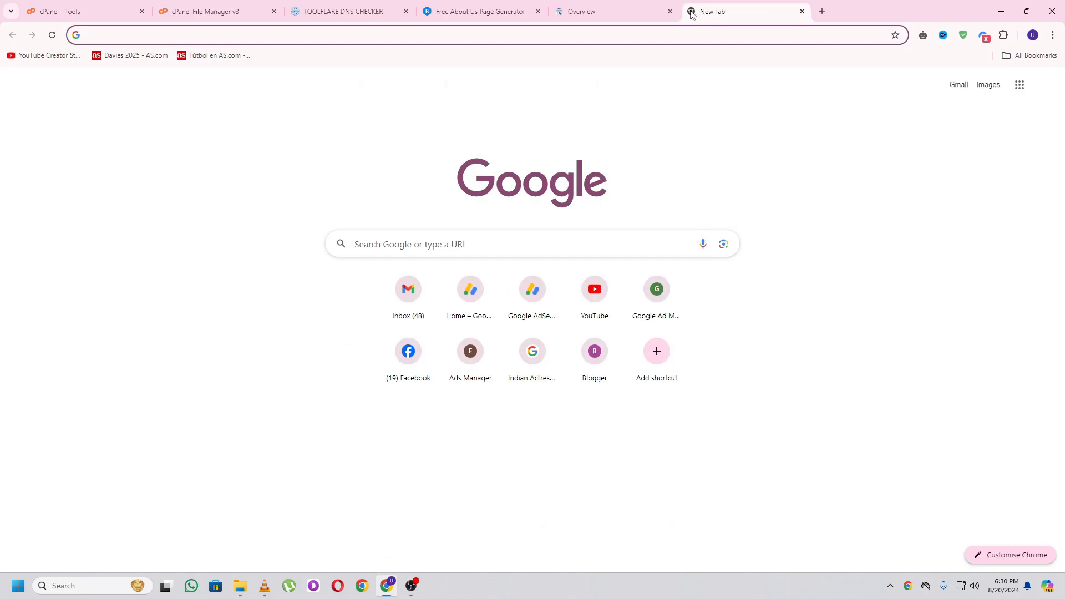
text(sitemap)
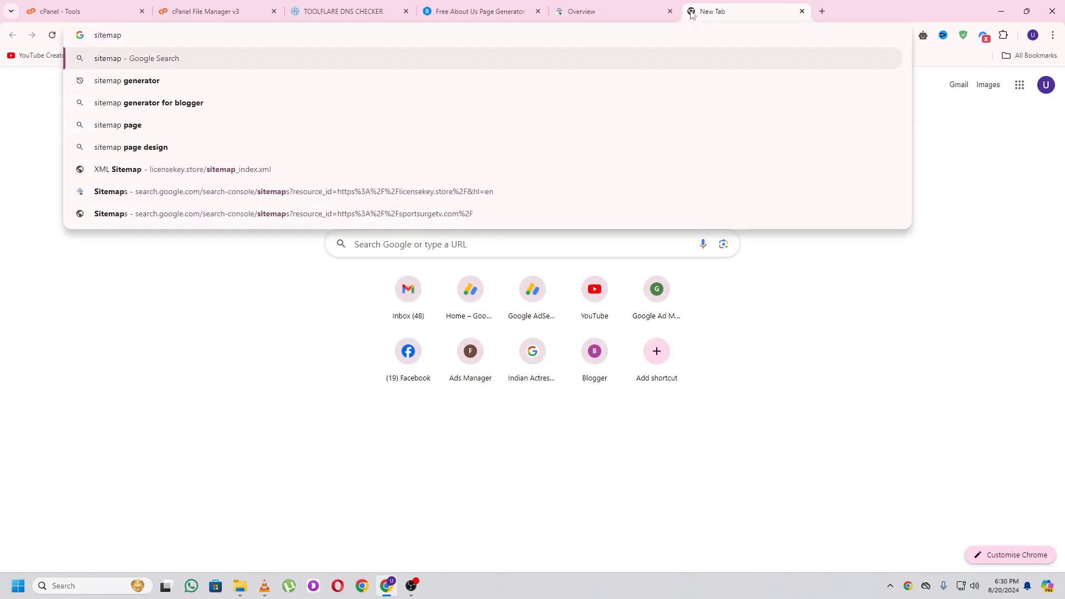
key(Down)
key(Return)
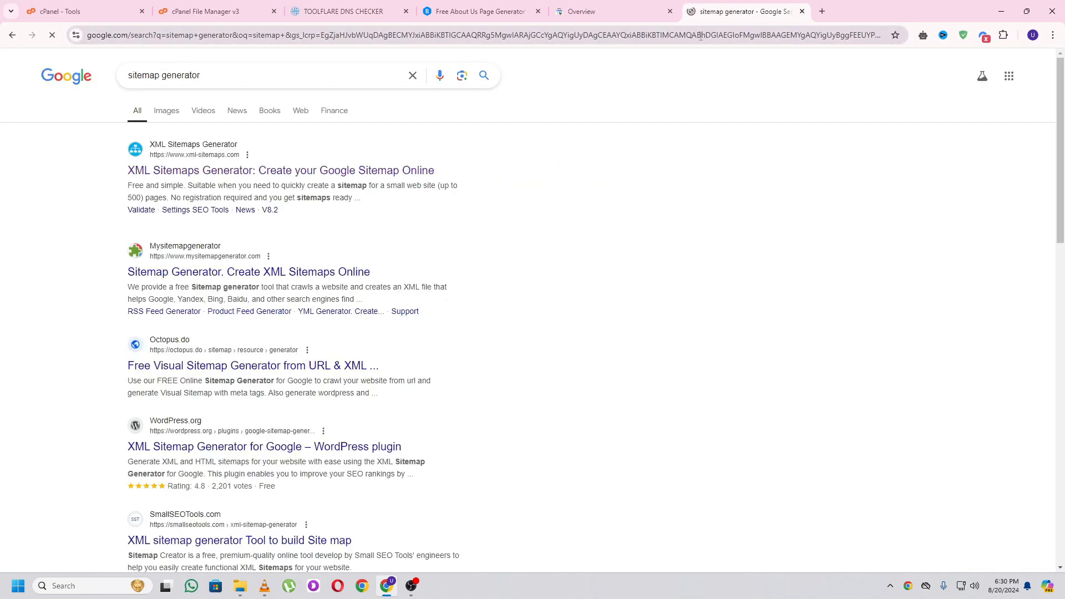
click(236, 171)
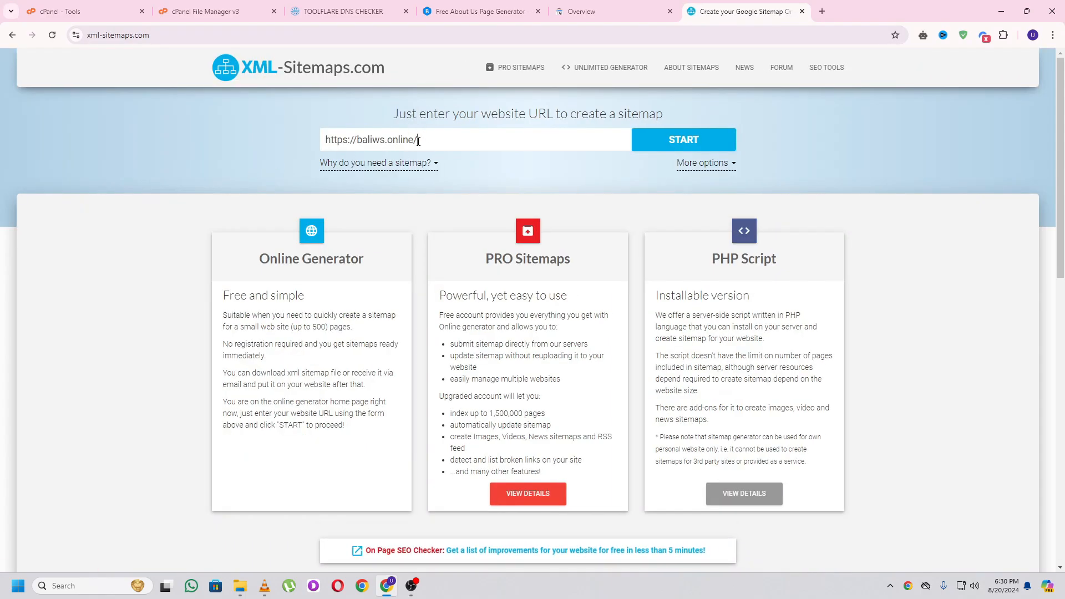
click(328, 13)
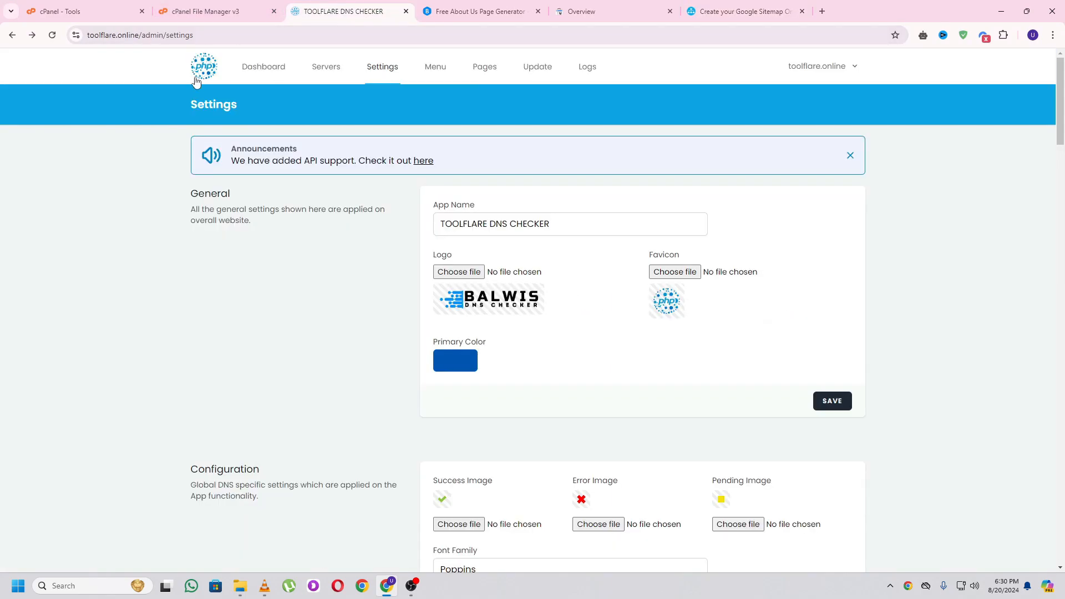
click(738, 11)
triple_click(457, 142)
text(https://toolflare.online/)
click(705, 142)
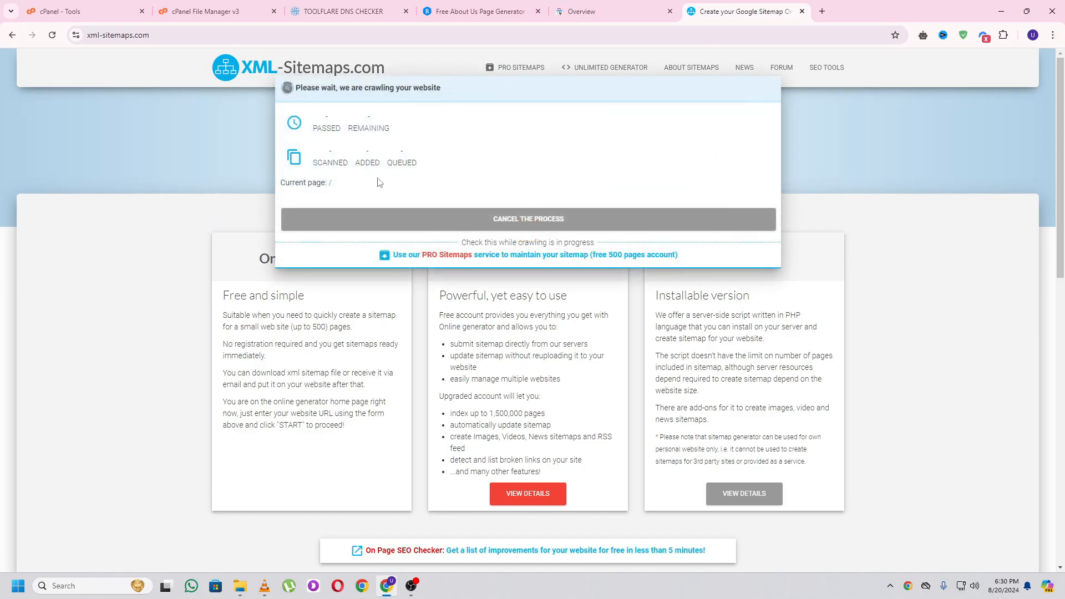
click(354, 8)
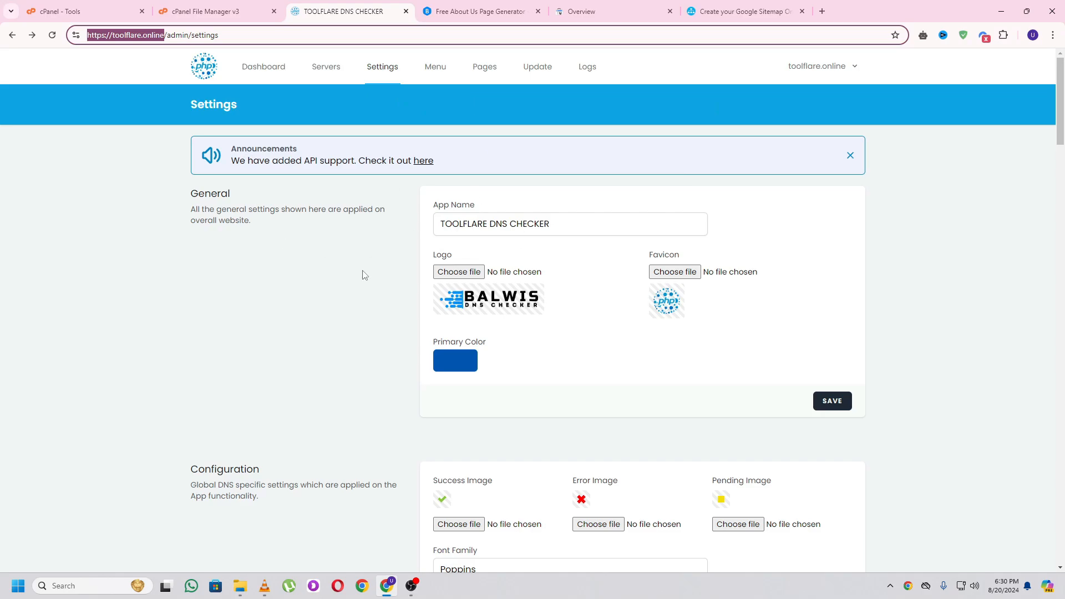
click(743, 11)
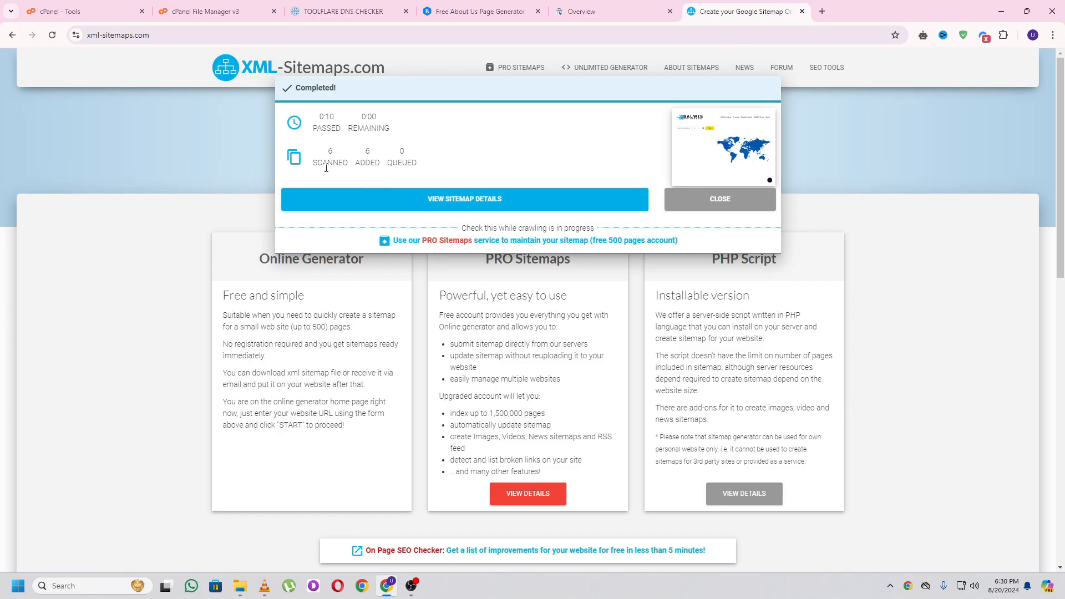
- Download the generated 6-page XML sitemap file
click(473, 201)
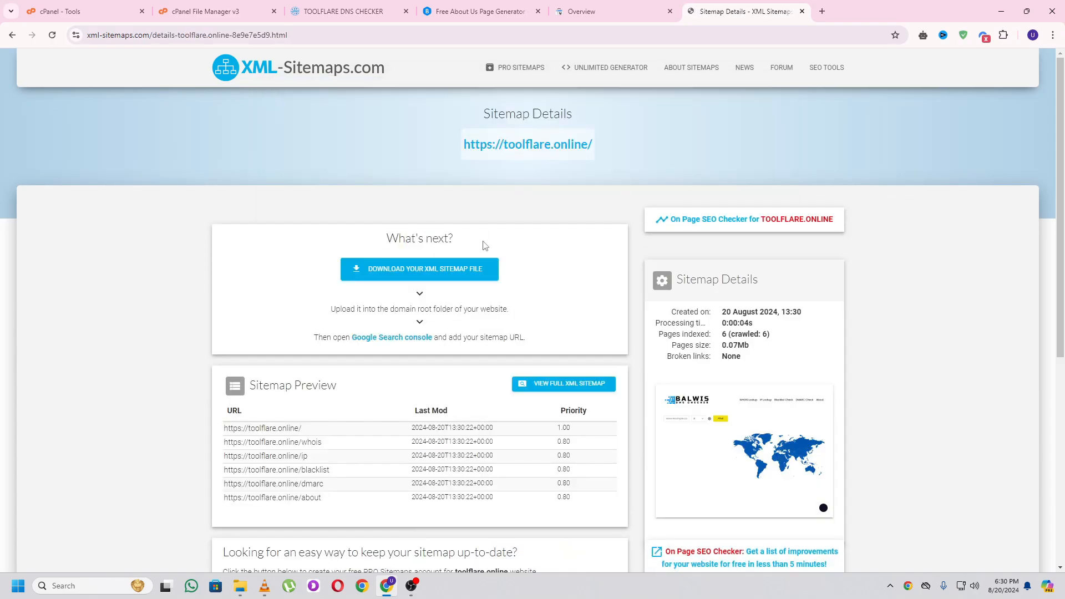
click(452, 276)
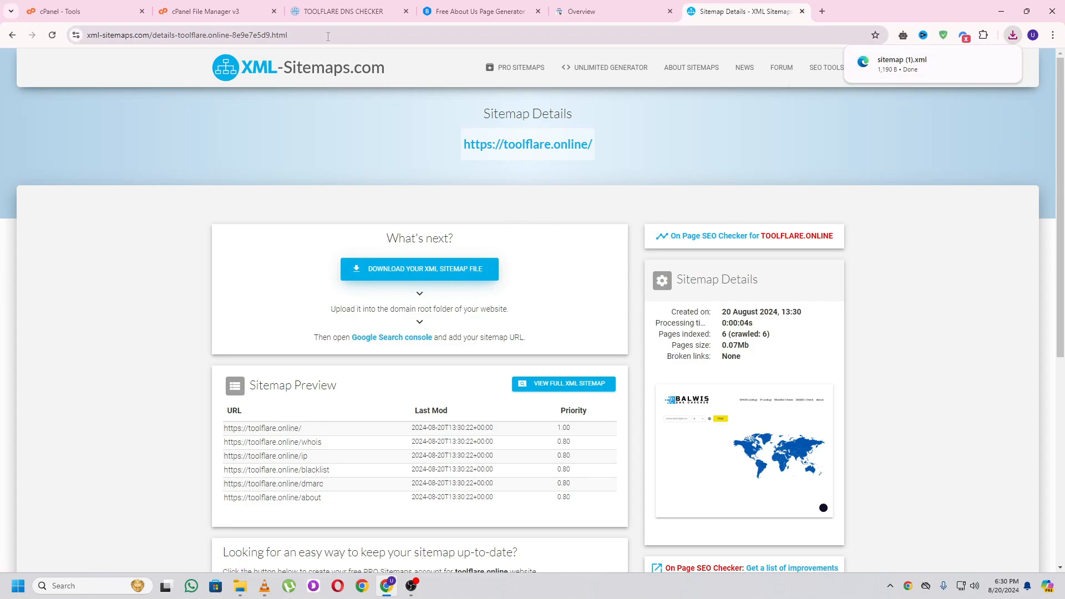
click(217, 11)
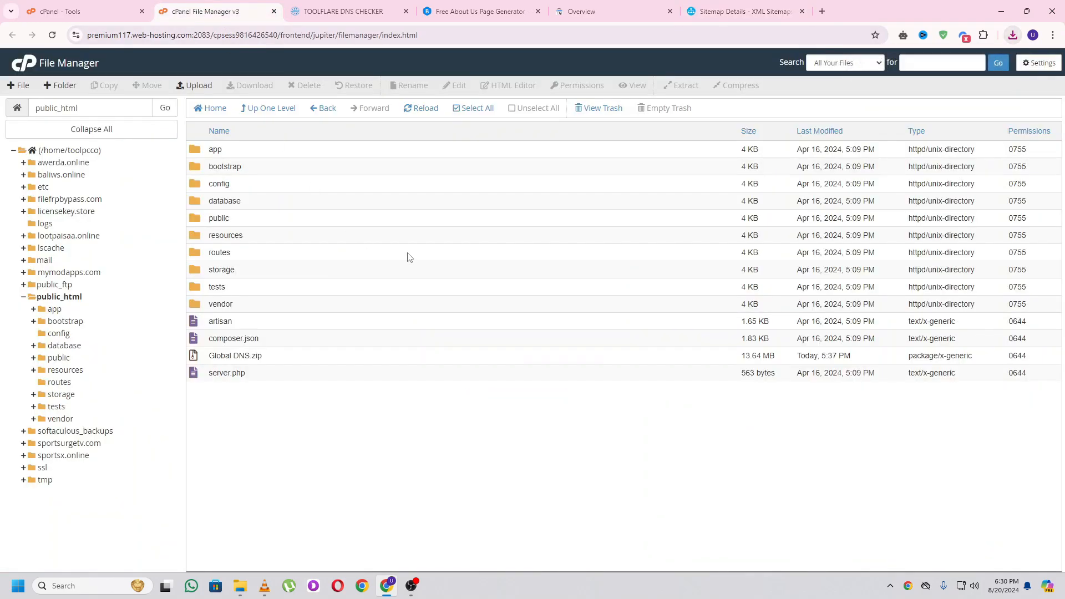
- Upload the downloaded sitemap.xml into the public_html/public folder
double_click(201, 221)
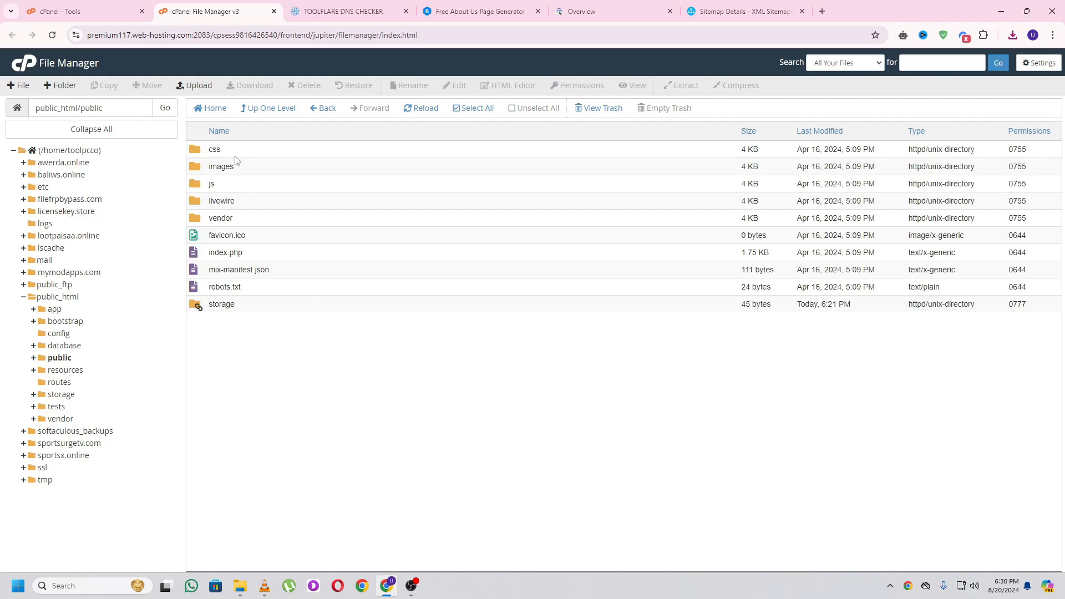
click(201, 87)
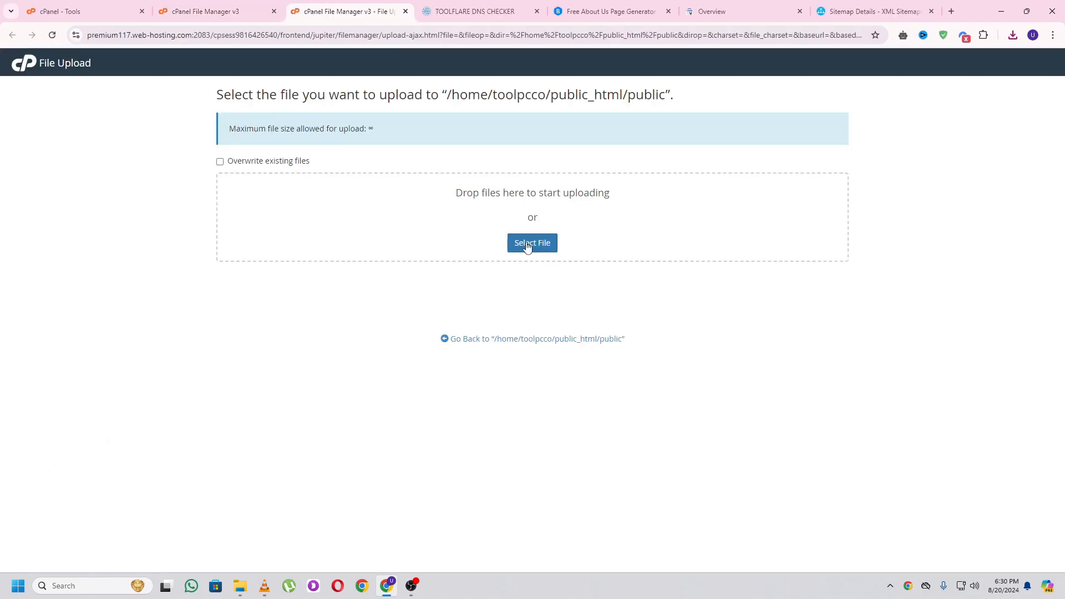
click(527, 243)
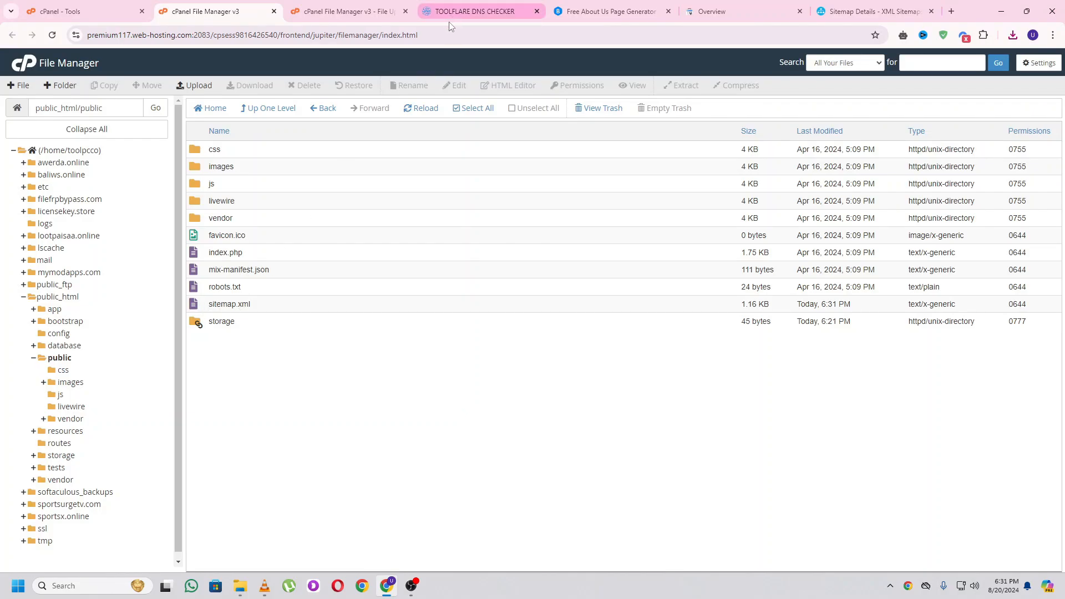
- Select the admin/settings part of the toolflare admin page address for replacement
click(466, 10)
click(167, 35)
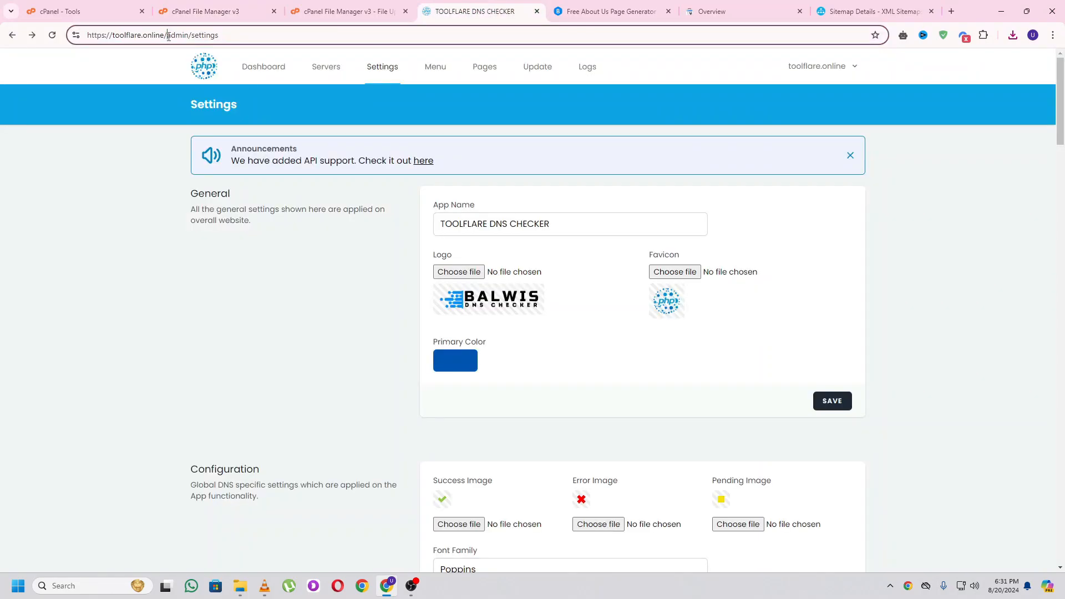
drag(166, 36, 263, 37)
click(278, 34)
drag(167, 35, 240, 36)
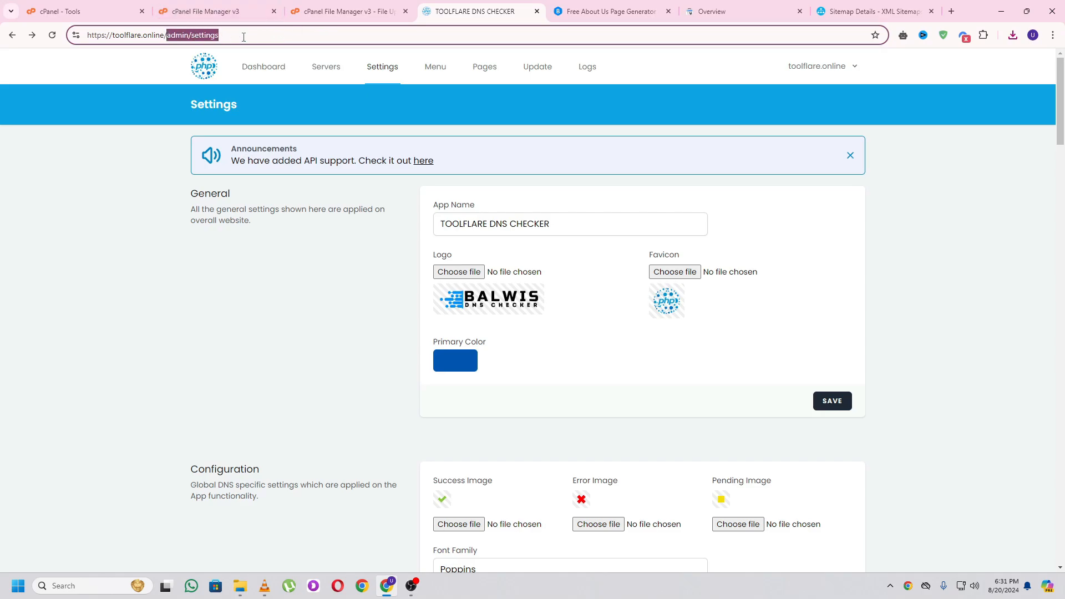
- Confirm the sitemap.xml upload finished at 100% in File Manager
click(239, 6)
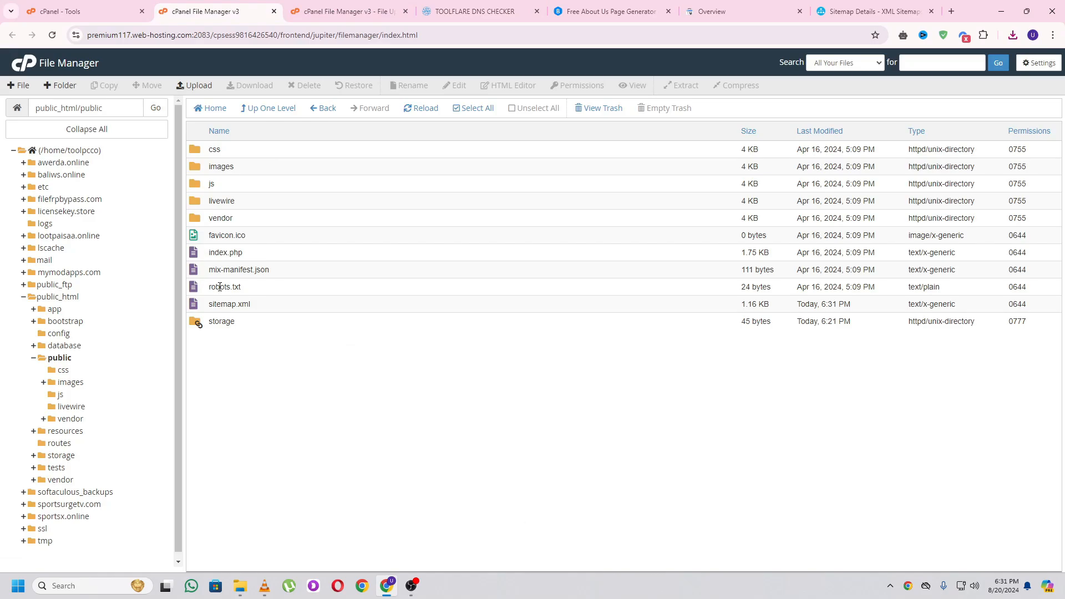
click(336, 4)
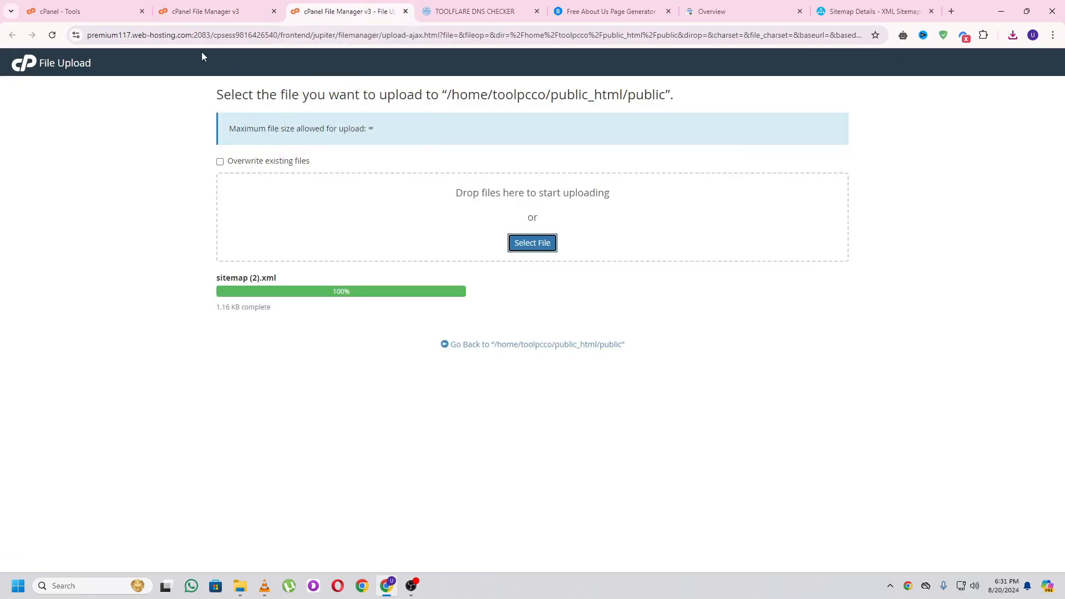
click(502, 4)
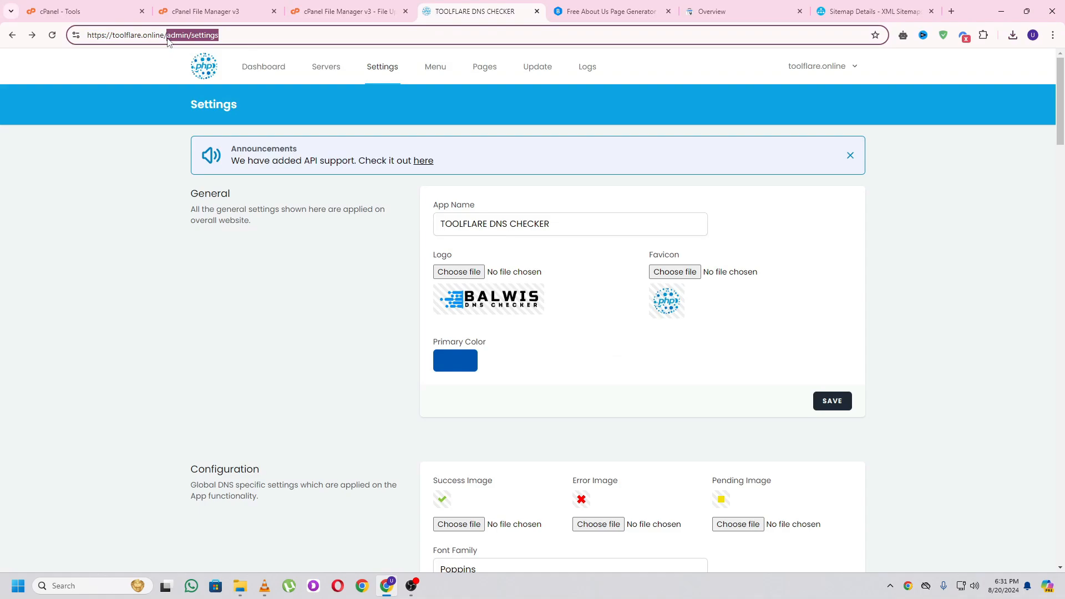
- Load toolflare.online/public/sitemap.xml and select the public/sitemap.xml path for copying
text(public/)
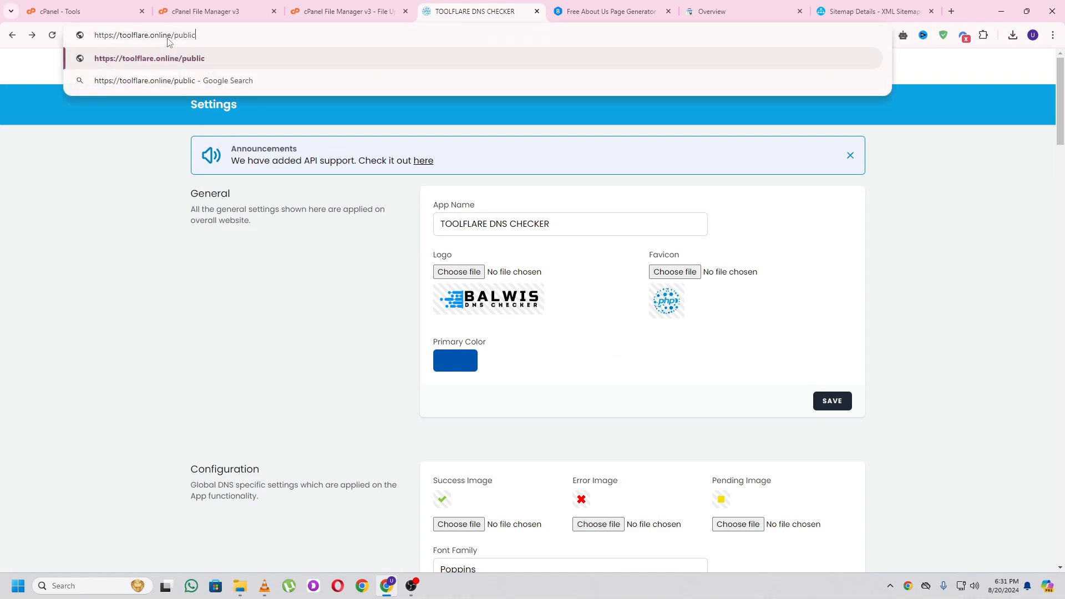
text(sitemap.xml)
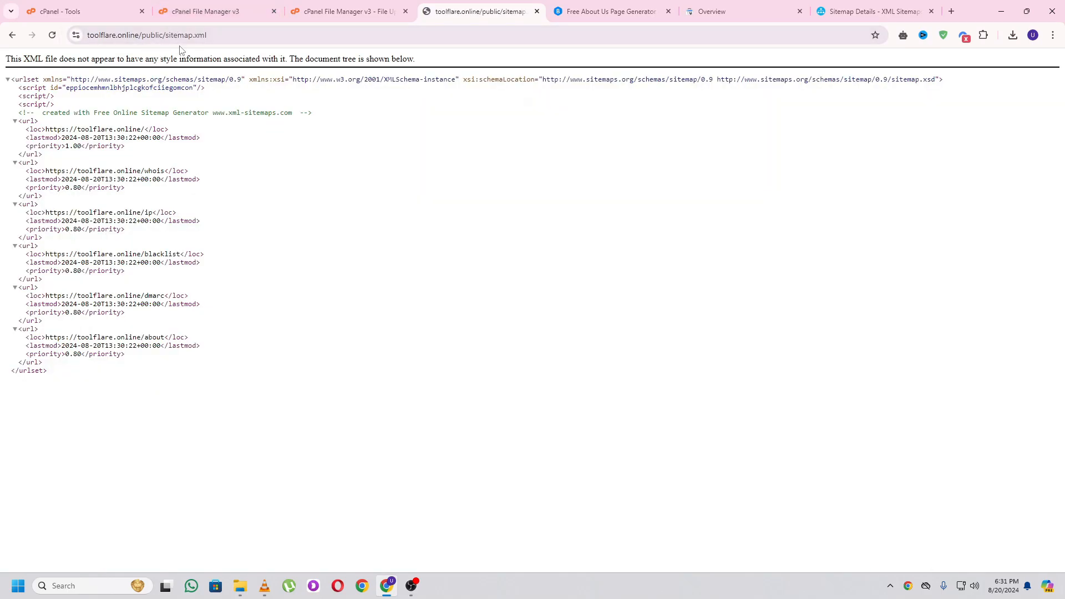
click(164, 36)
click(168, 35)
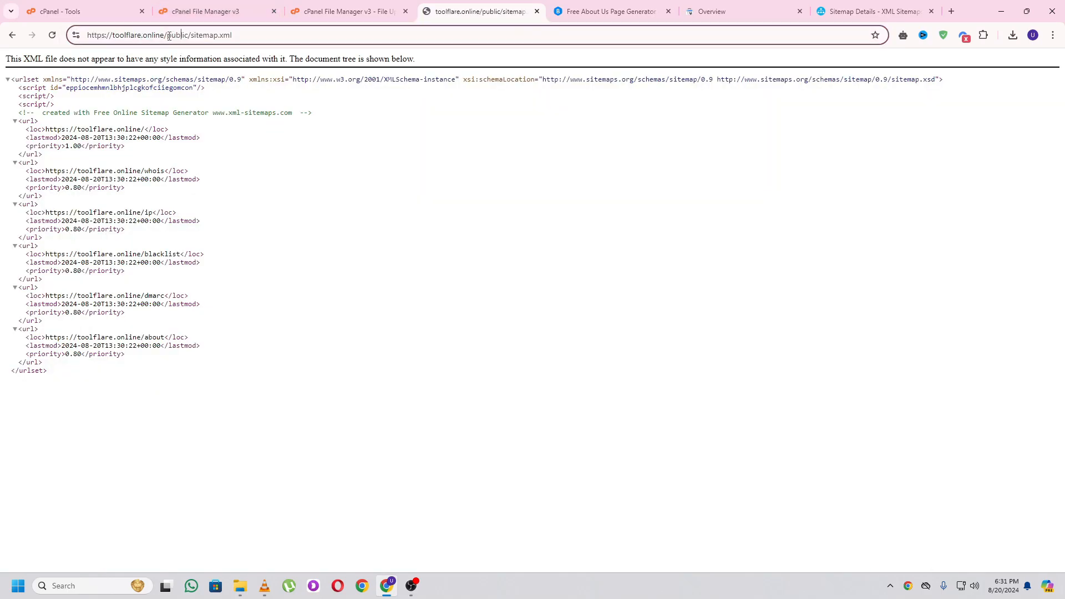
drag(167, 36, 242, 36)
key(ctrl+c)
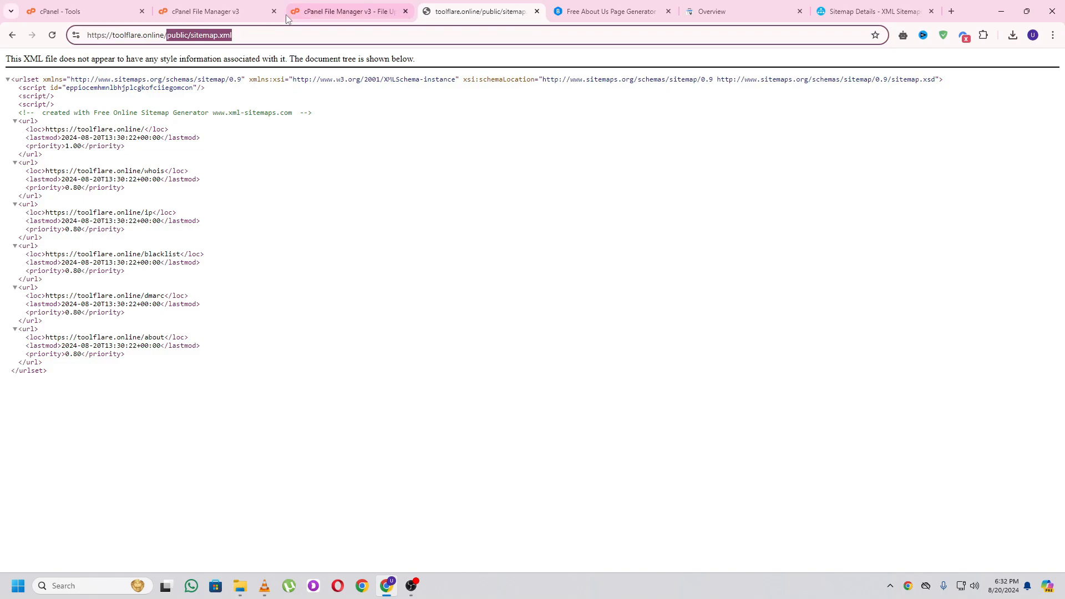
- Submit public/sitemap.xml in the Search Console Sitemaps report and dismiss the confirmation
click(702, 14)
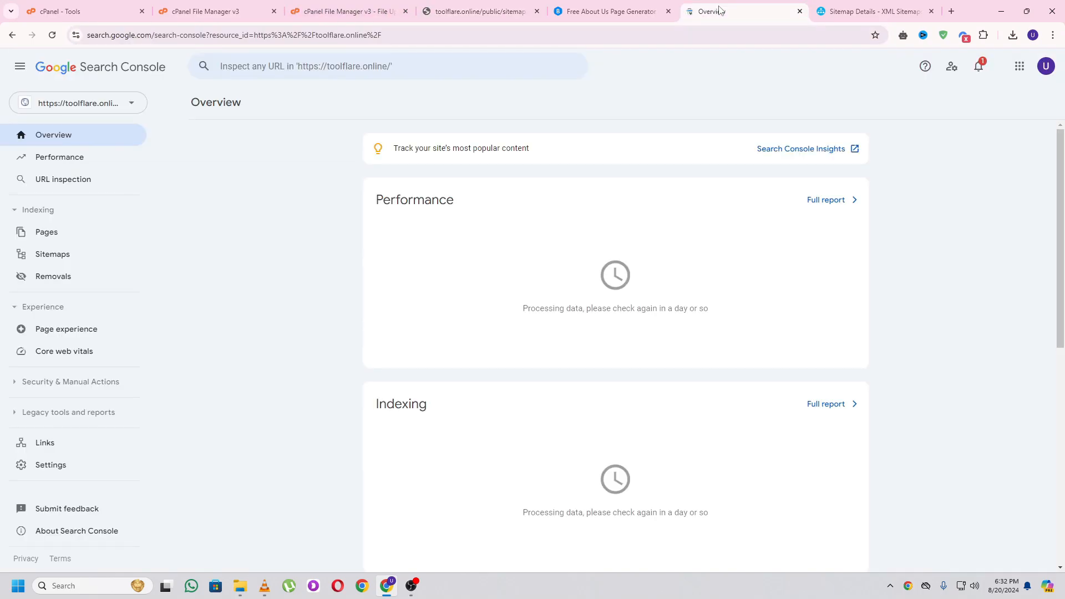
click(52, 255)
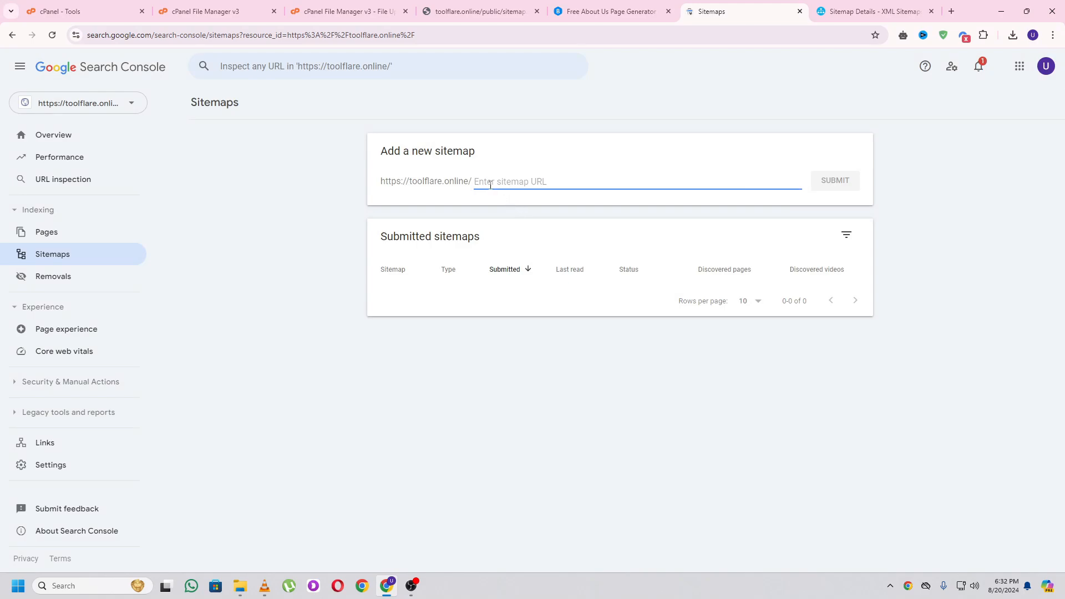
key(ctrl+v)
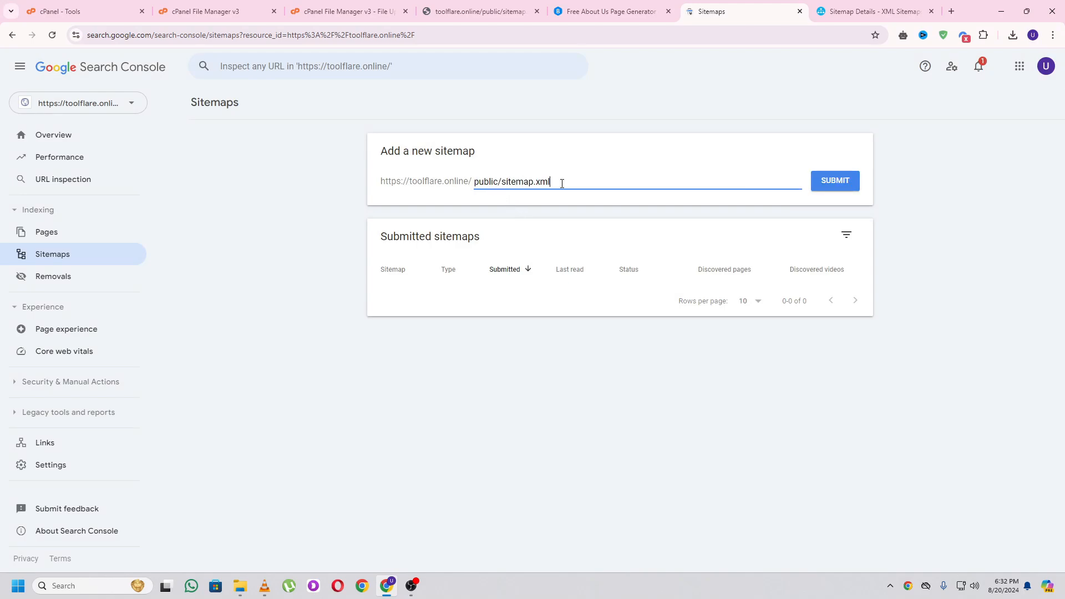
click(838, 182)
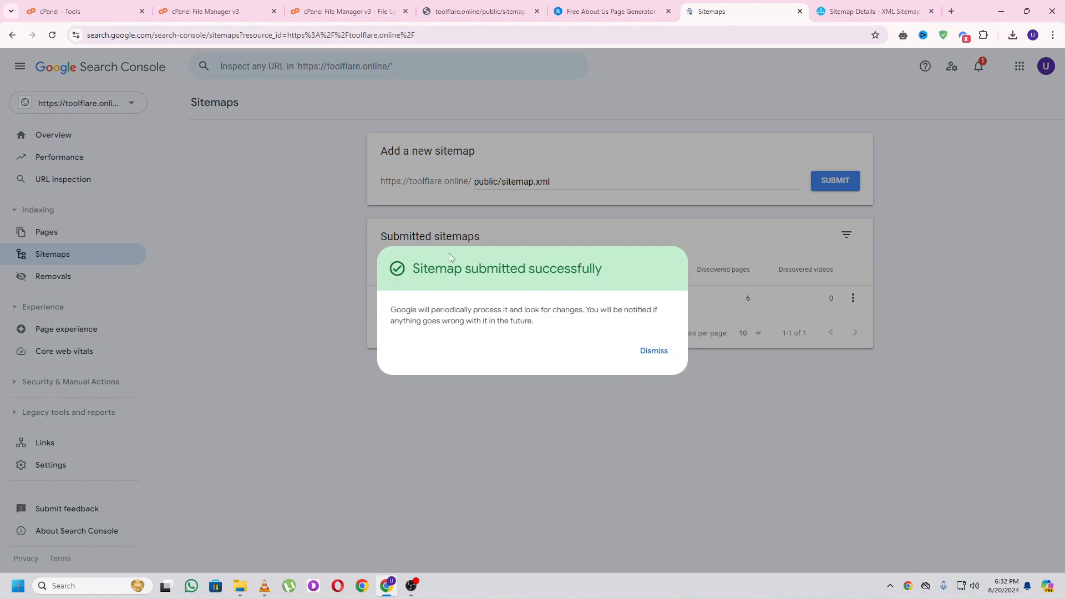
click(653, 351)
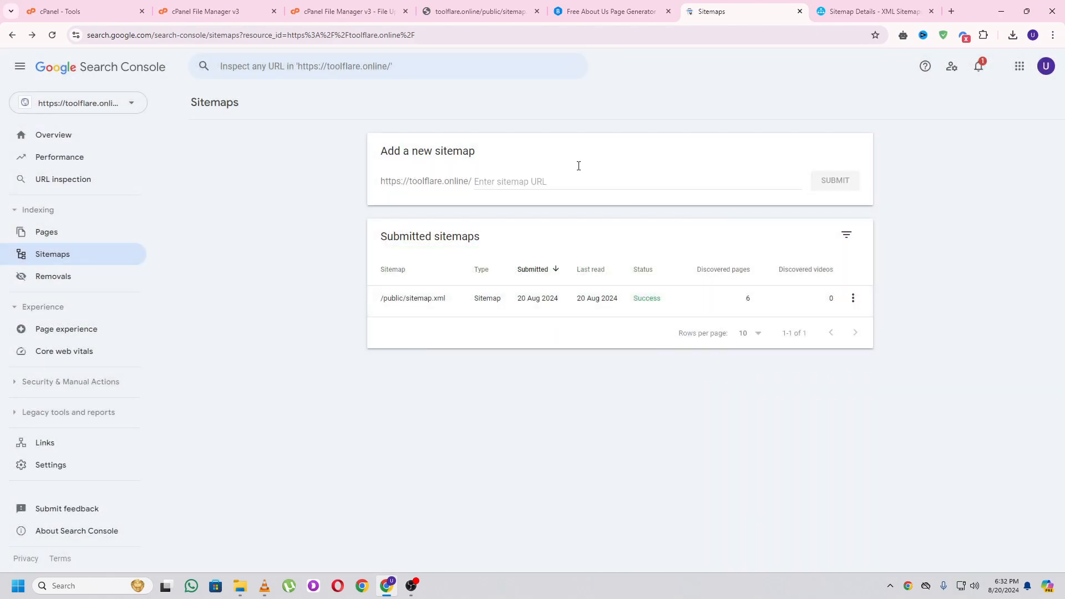
click(494, 3)
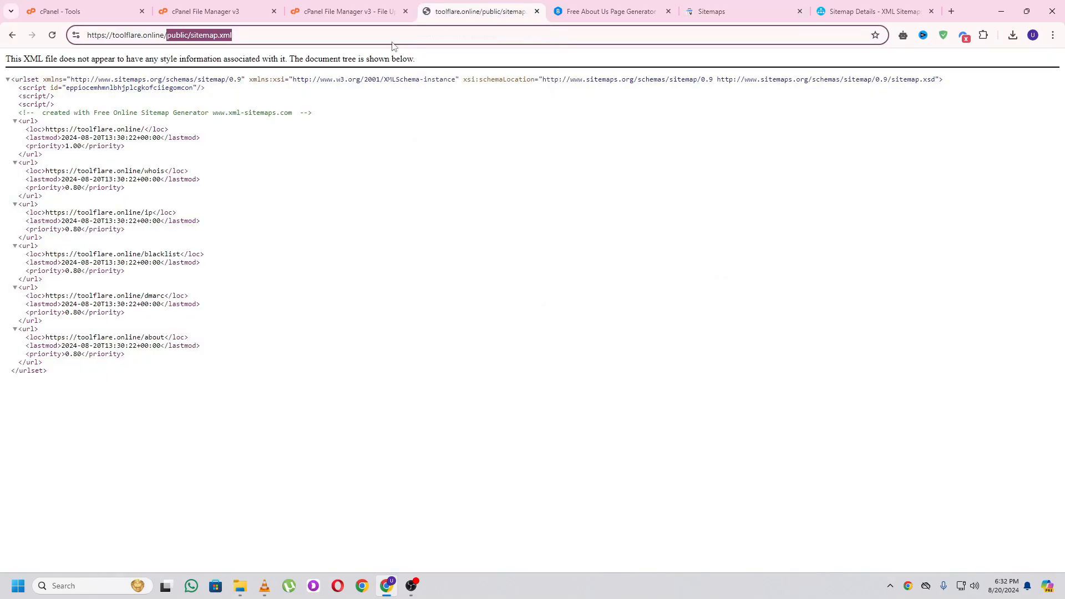
- Go back from the sitemap file to the toolflare site page
click(11, 36)
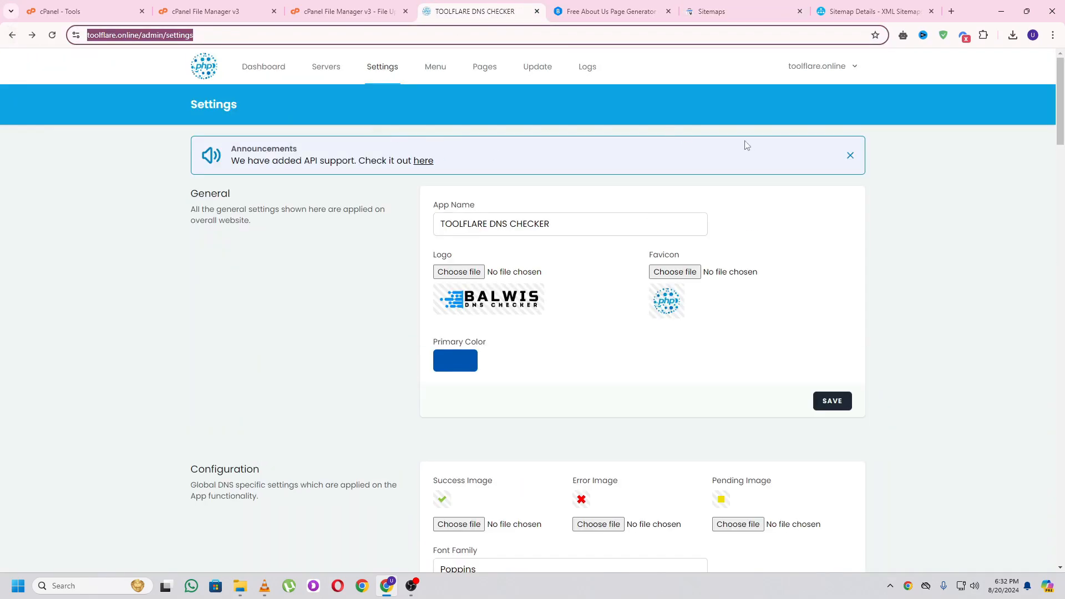